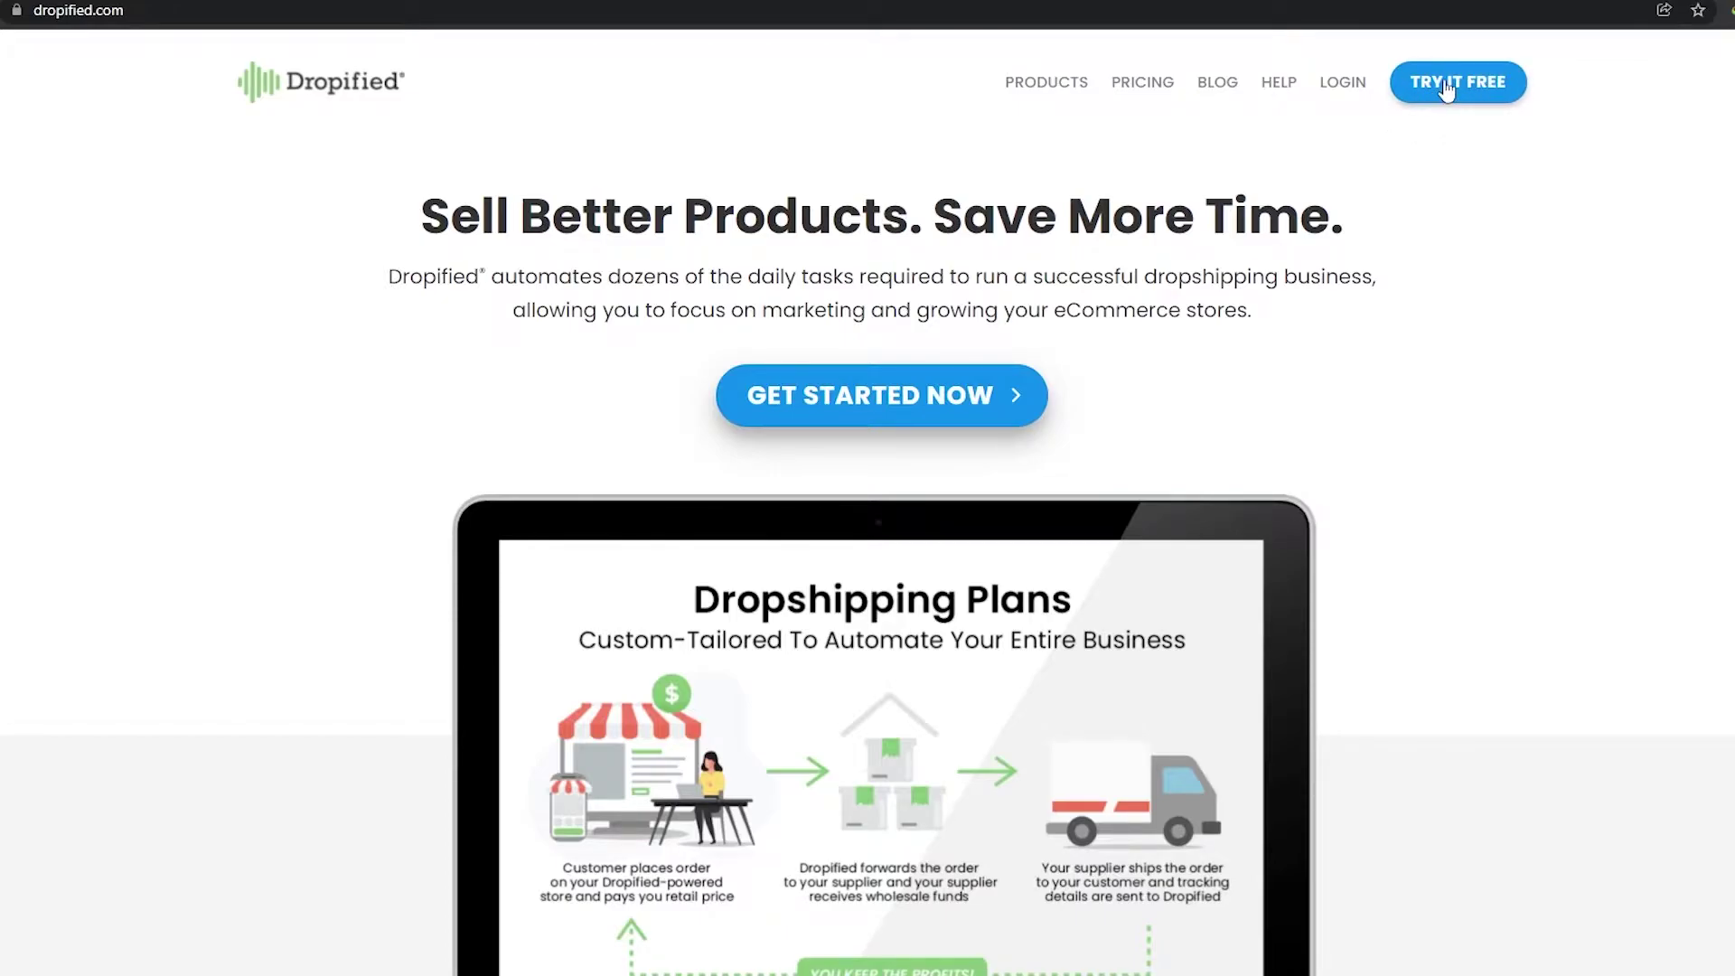
Step: Review the Dropified pricing plans and start signing up for the free $0 Research Plan
click(1446, 85)
scroll(290, 542, down, 2)
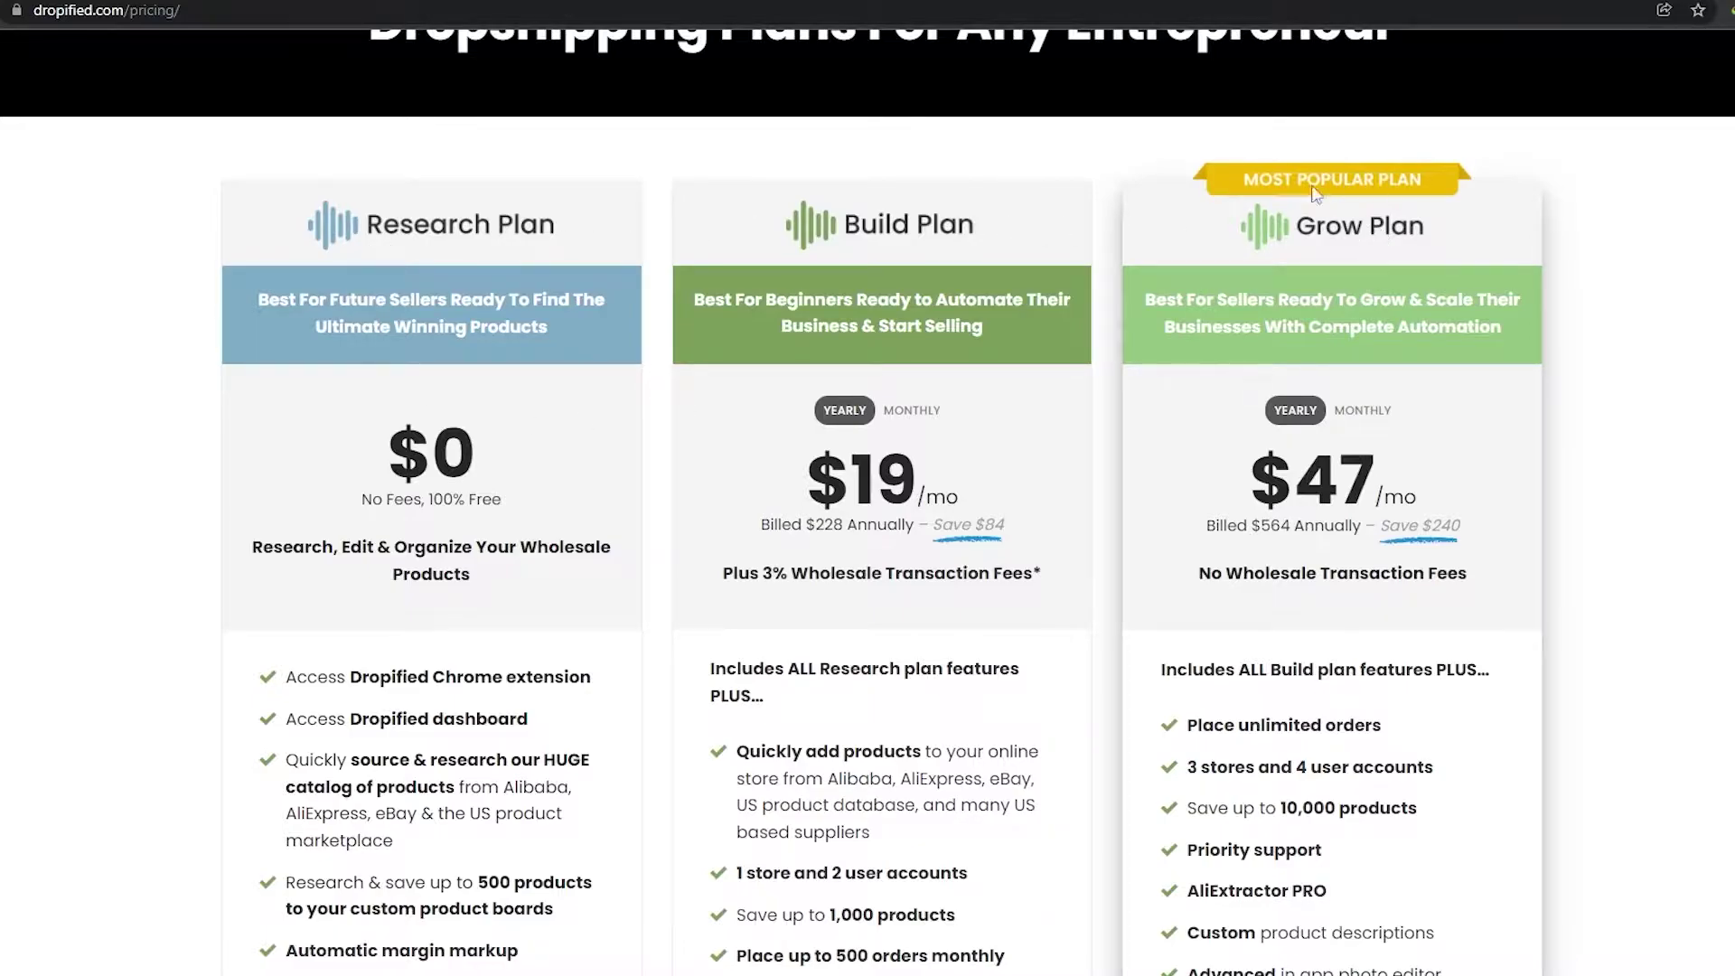
scroll(391, 271, down, 4)
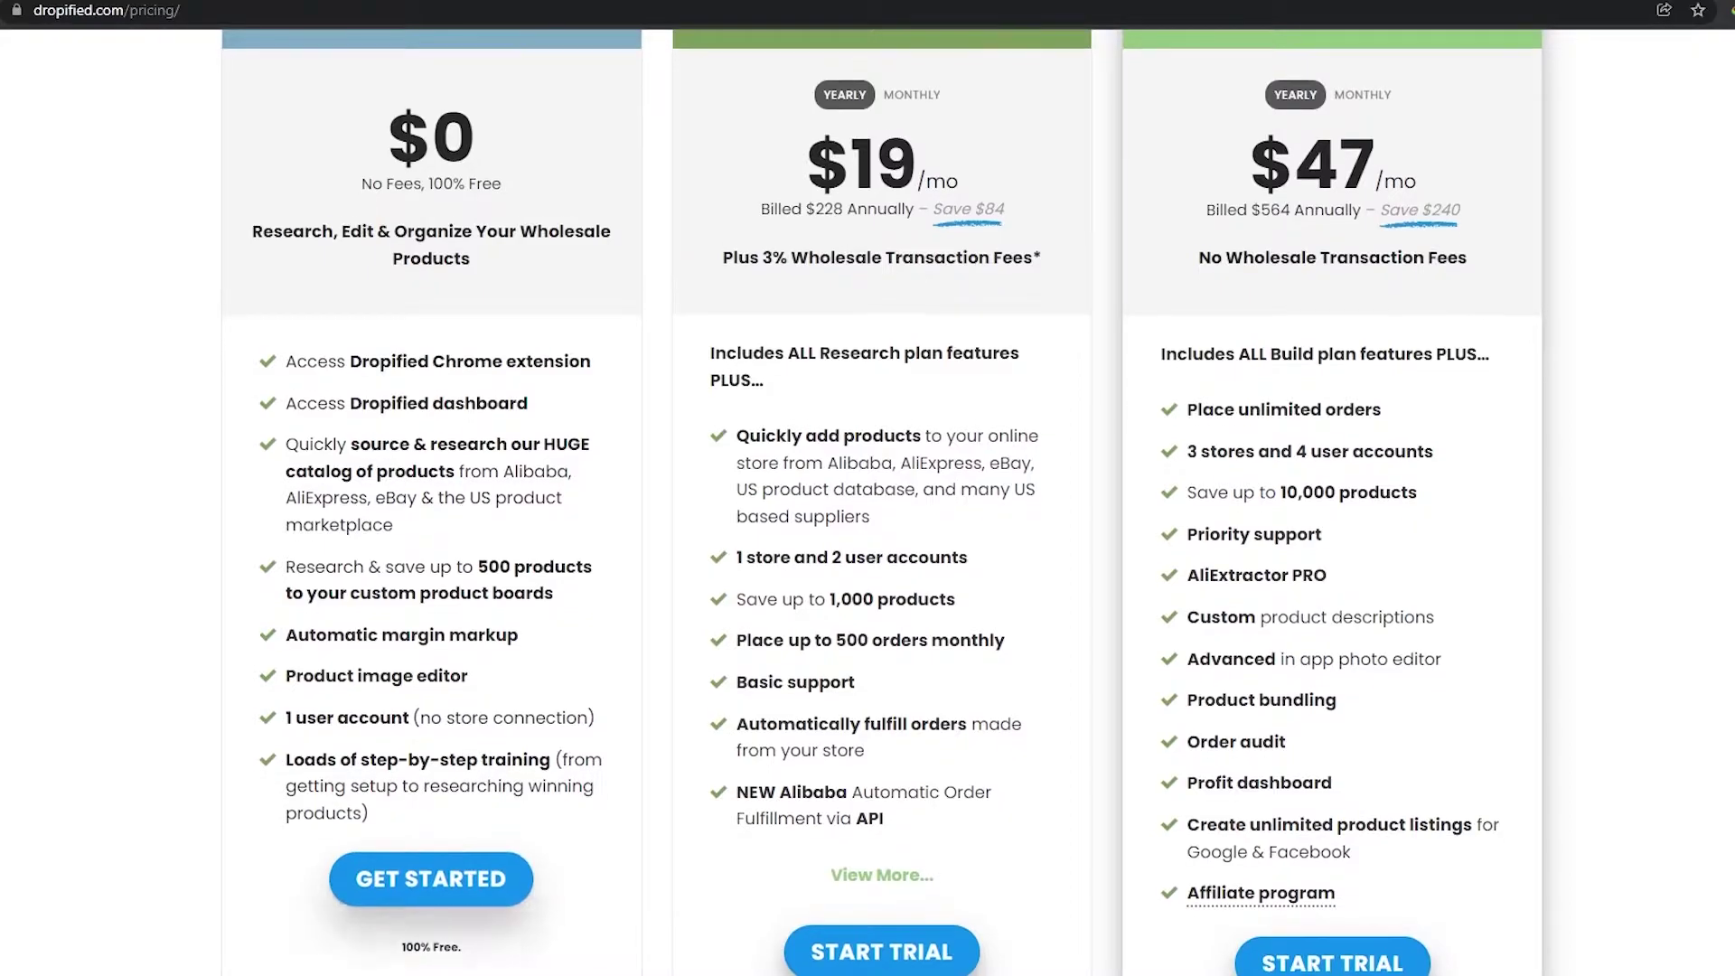
scroll(446, 790, down, 1)
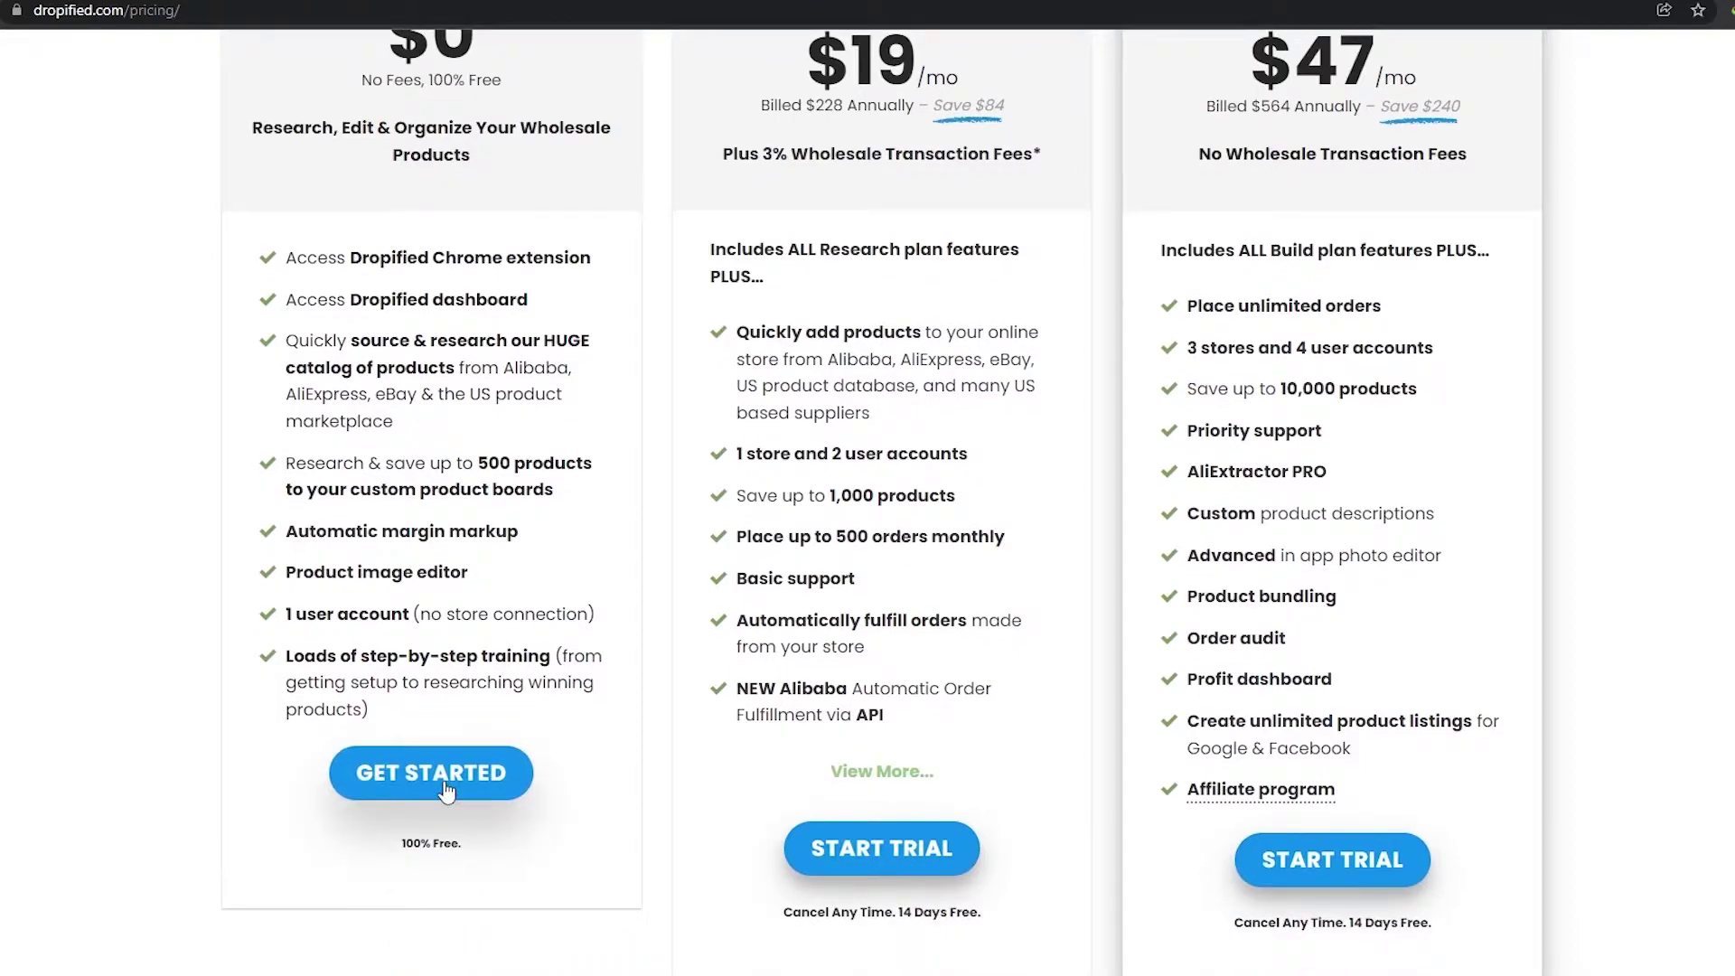
click(447, 790)
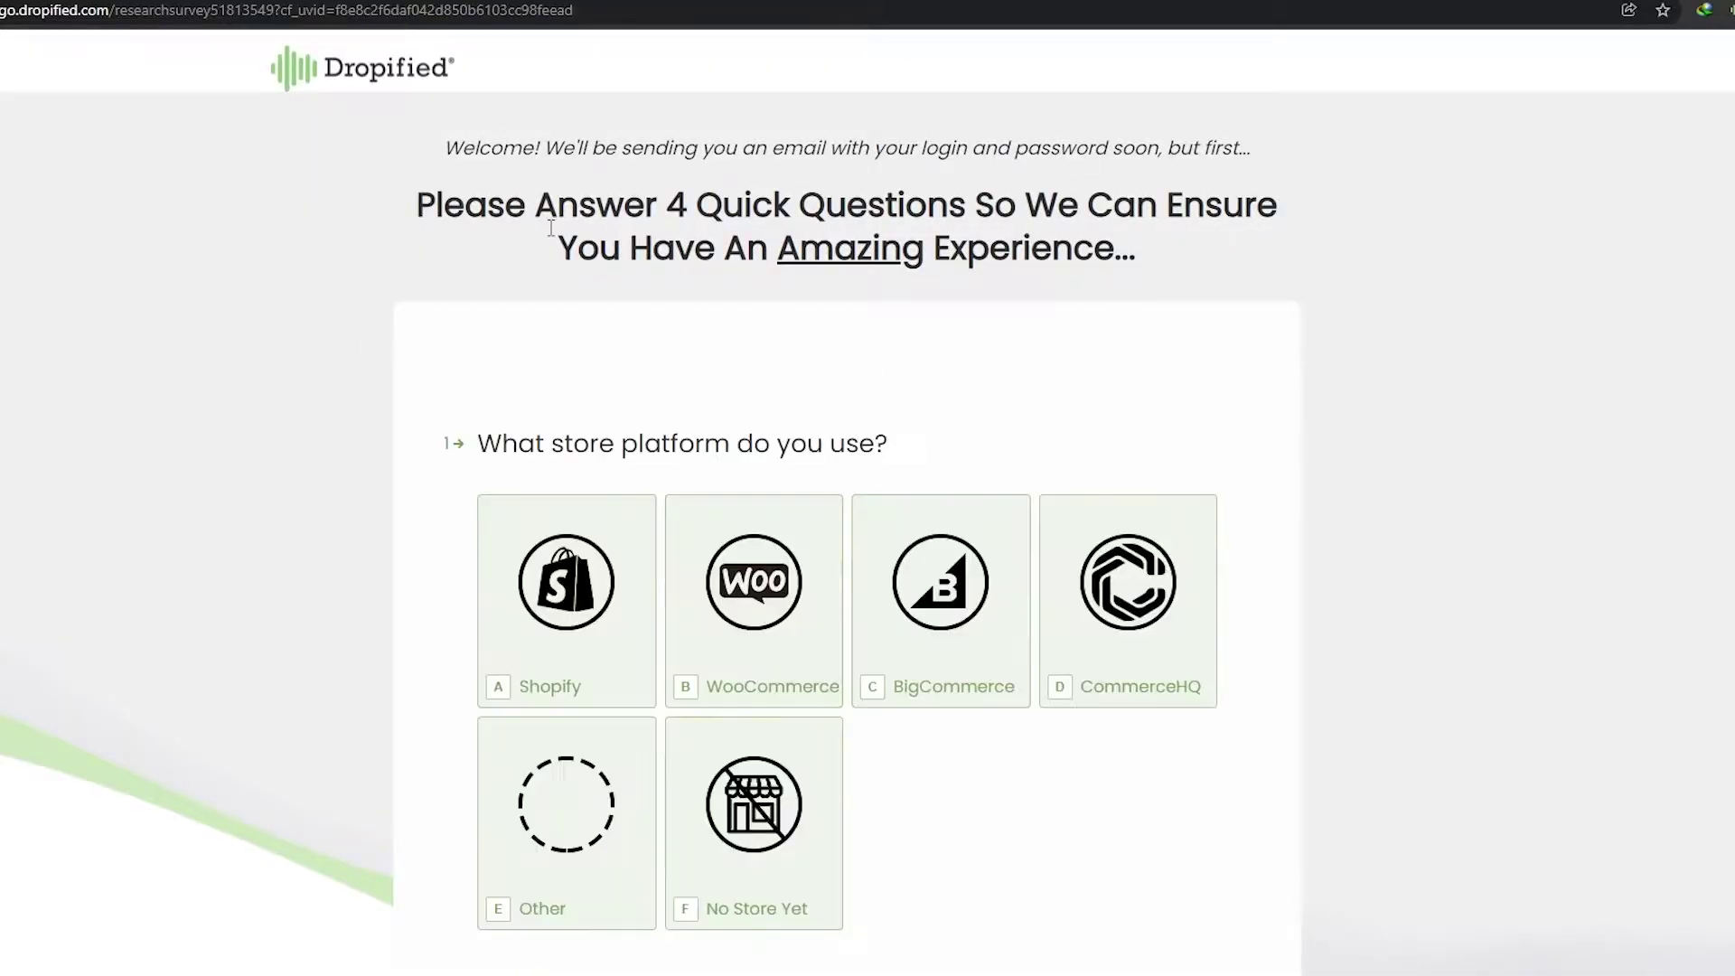
Step: Answer Shopify, an order volume, Finding The Right Product(s) and Oberlo, then submit the survey
scroll(437, 639, down, 1)
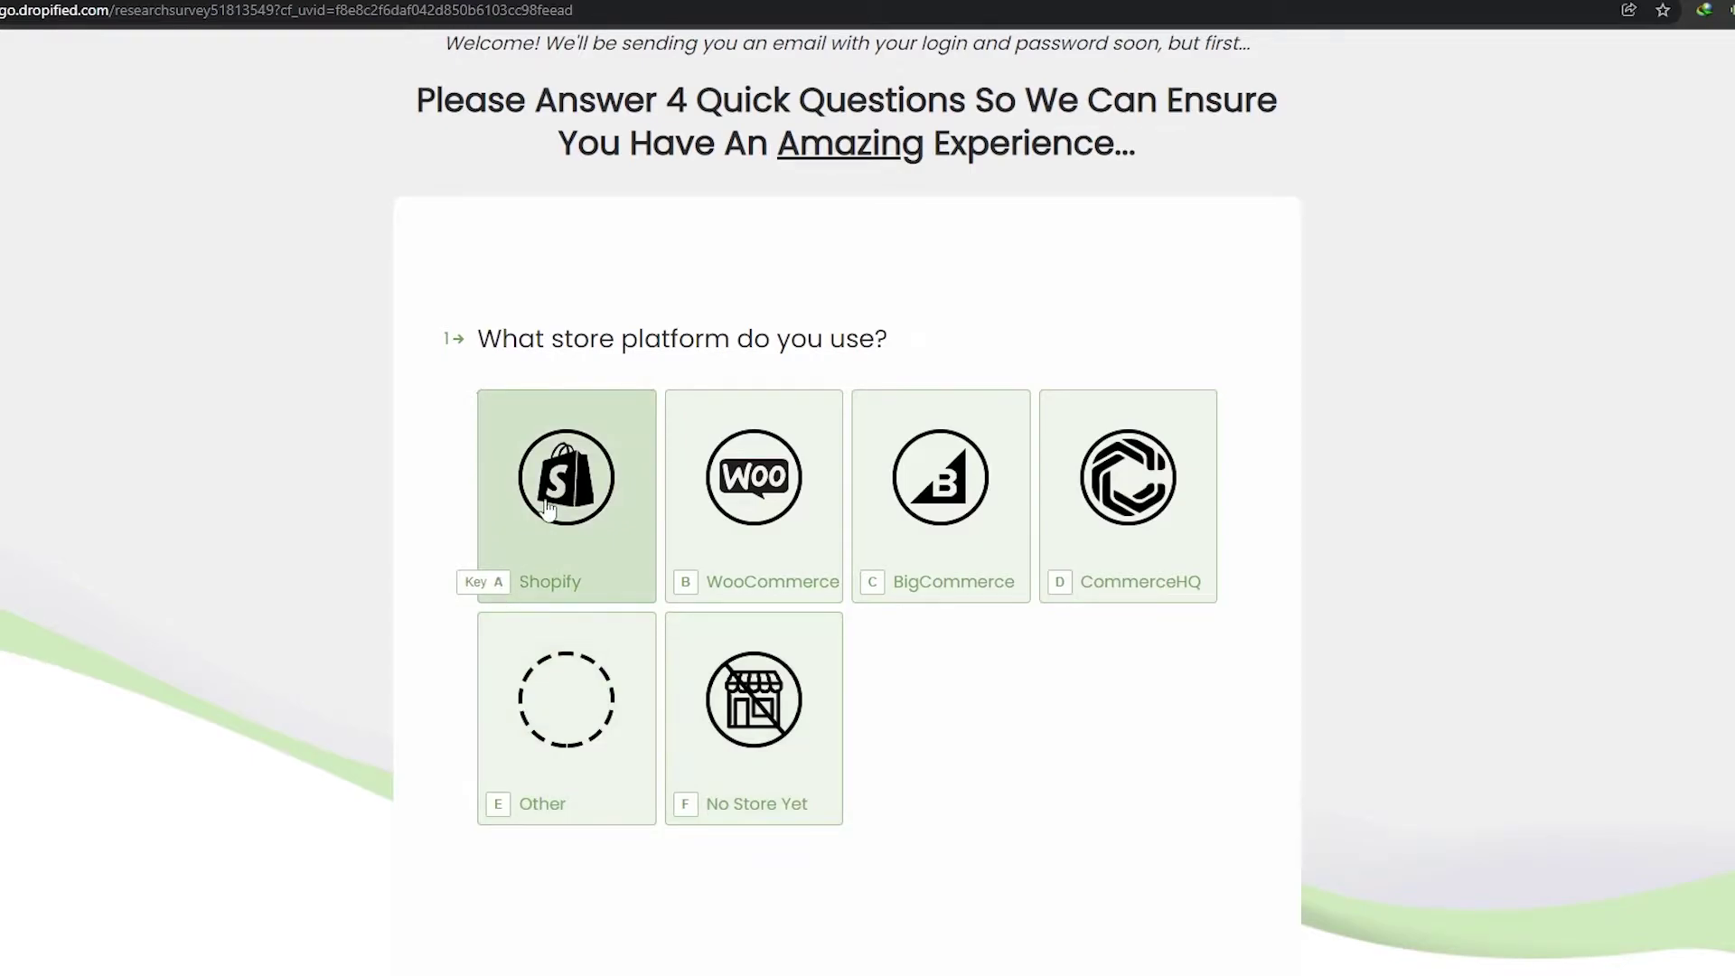
click(553, 528)
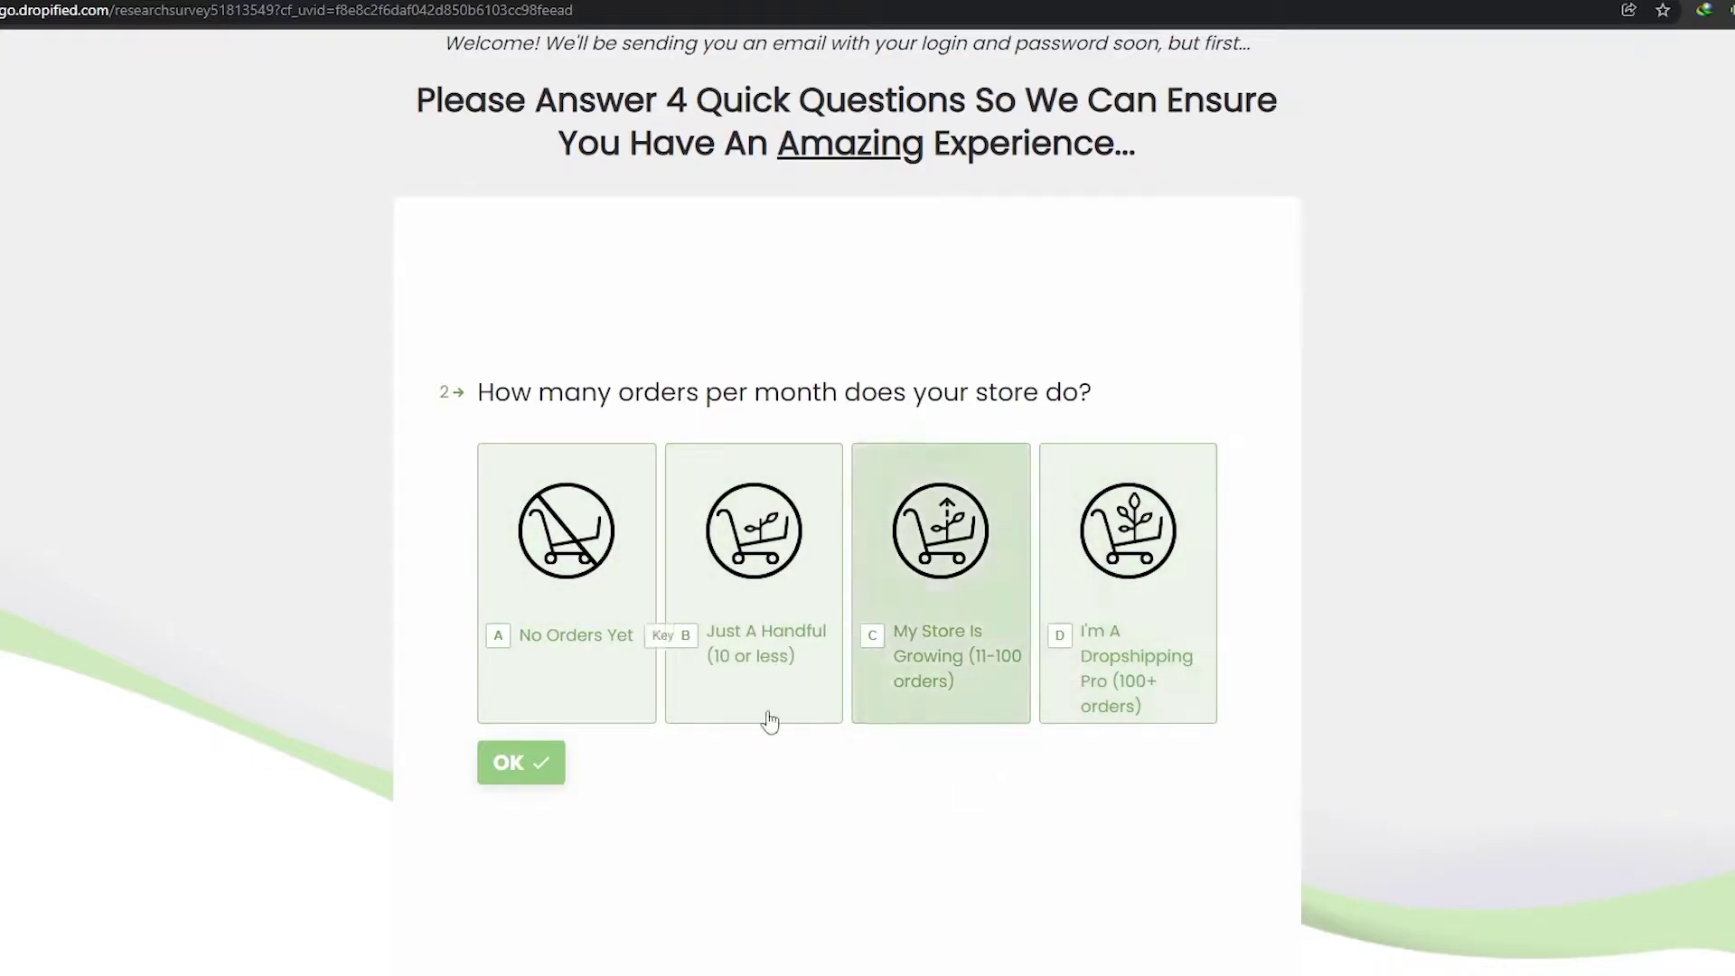
click(579, 678)
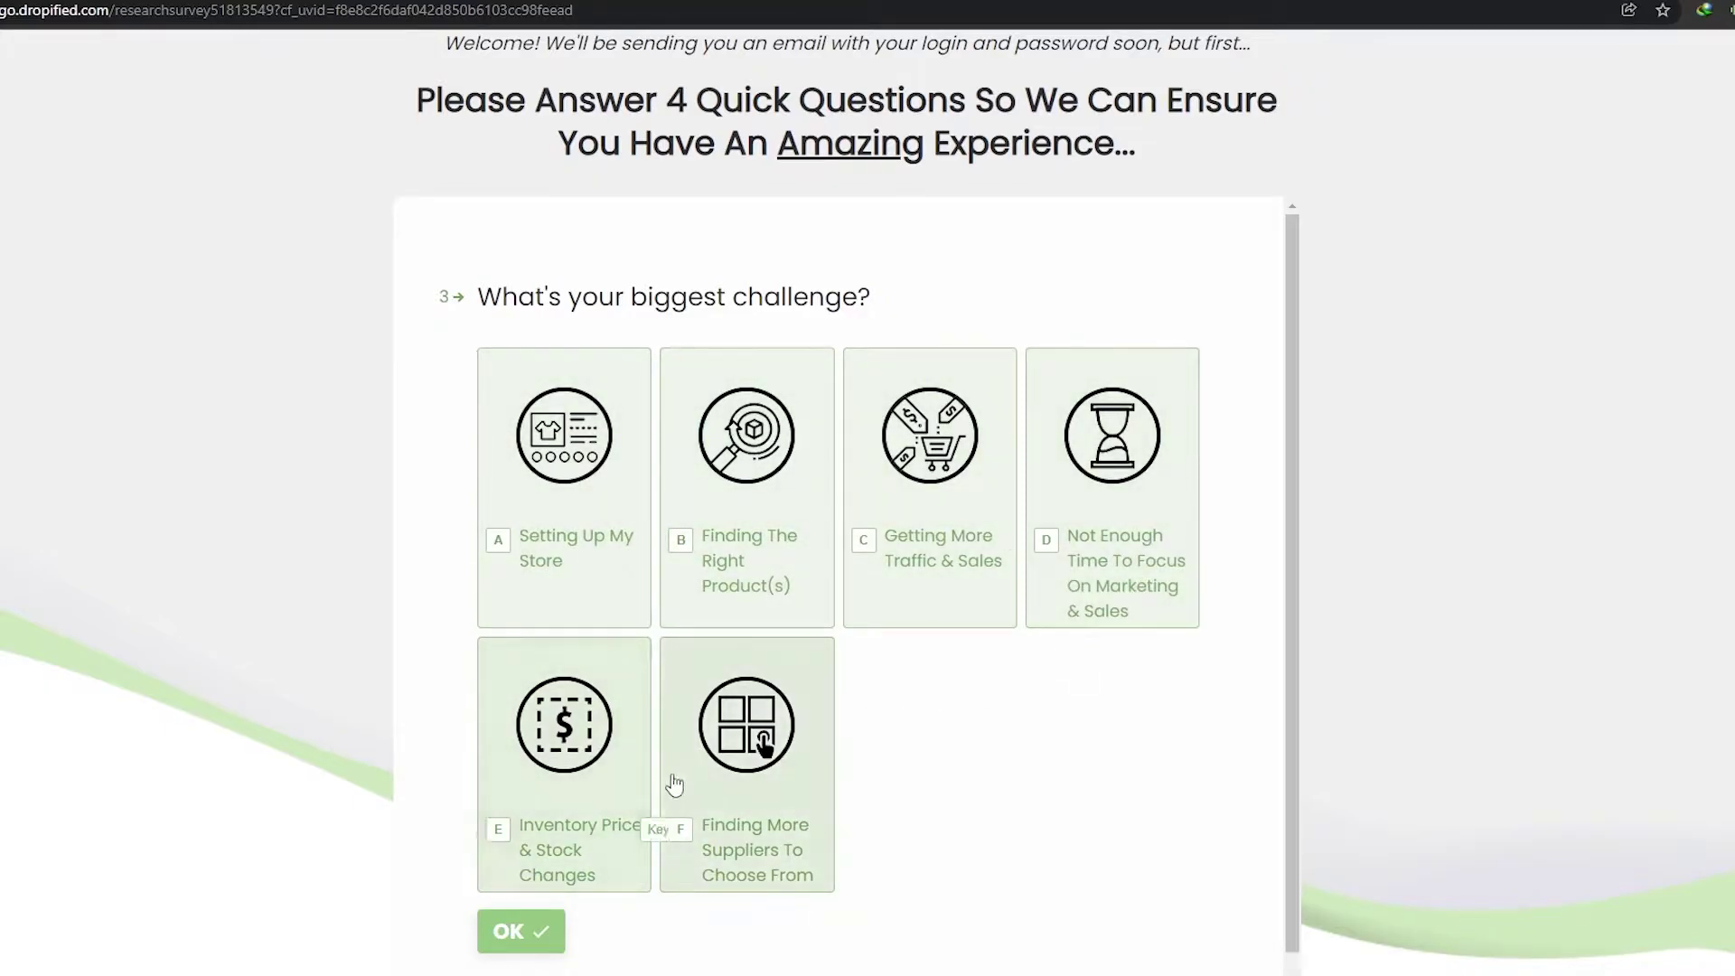
click(718, 579)
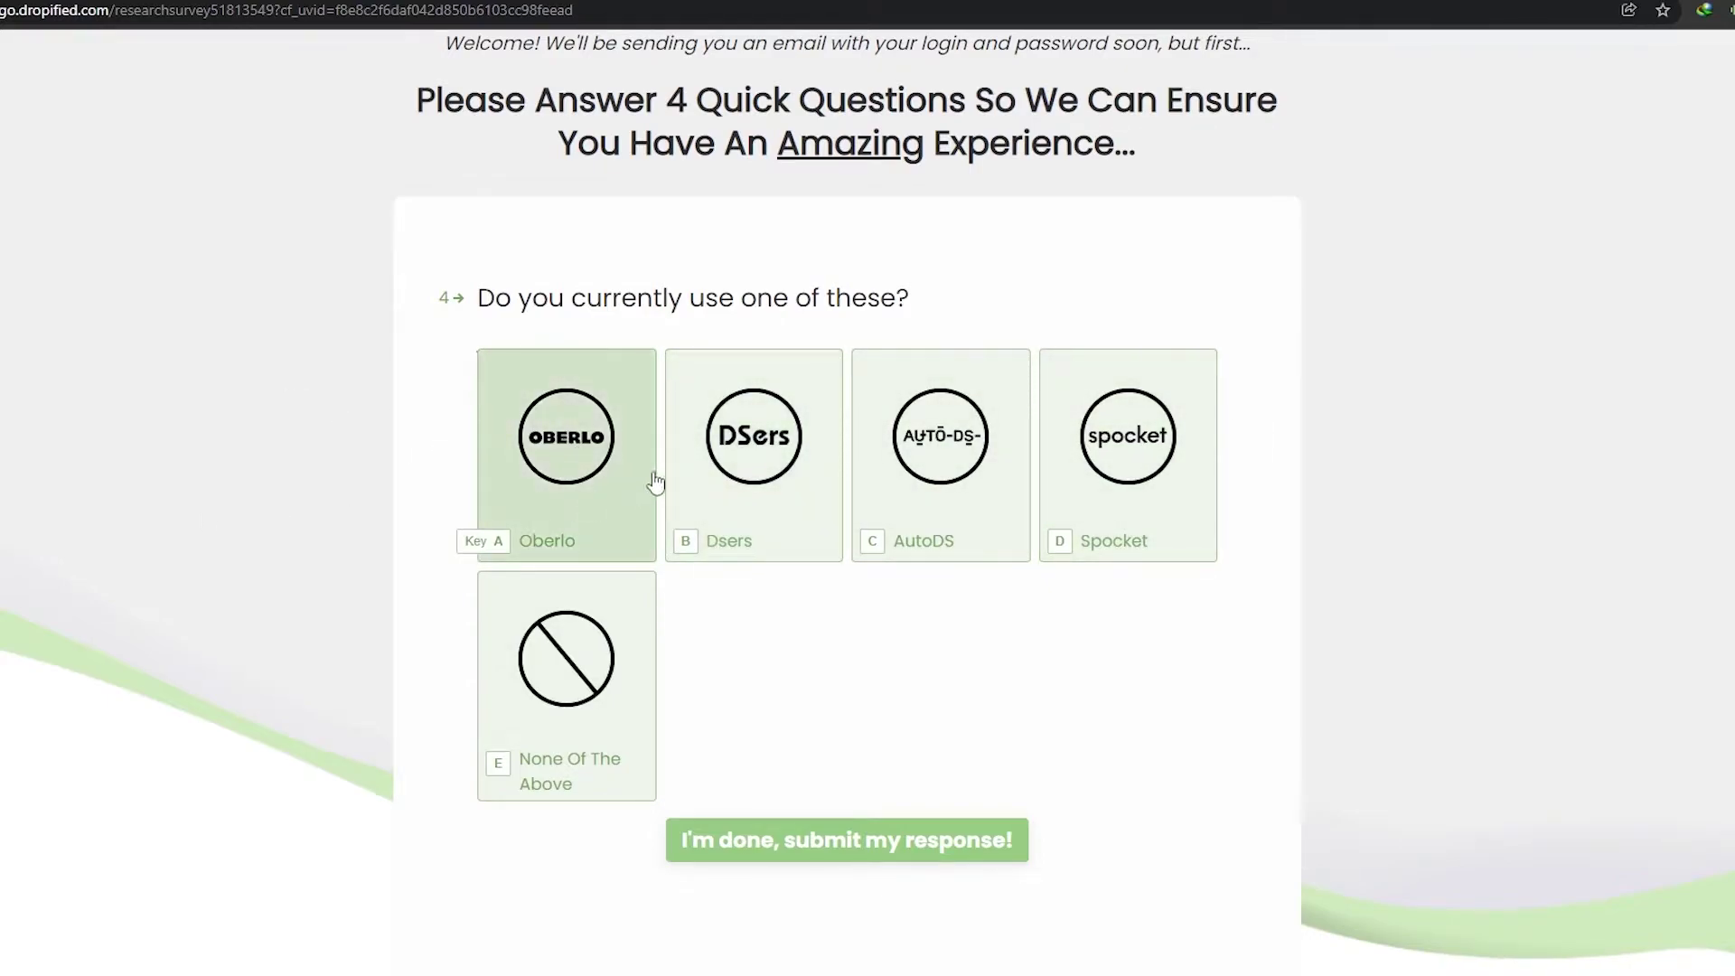
click(592, 445)
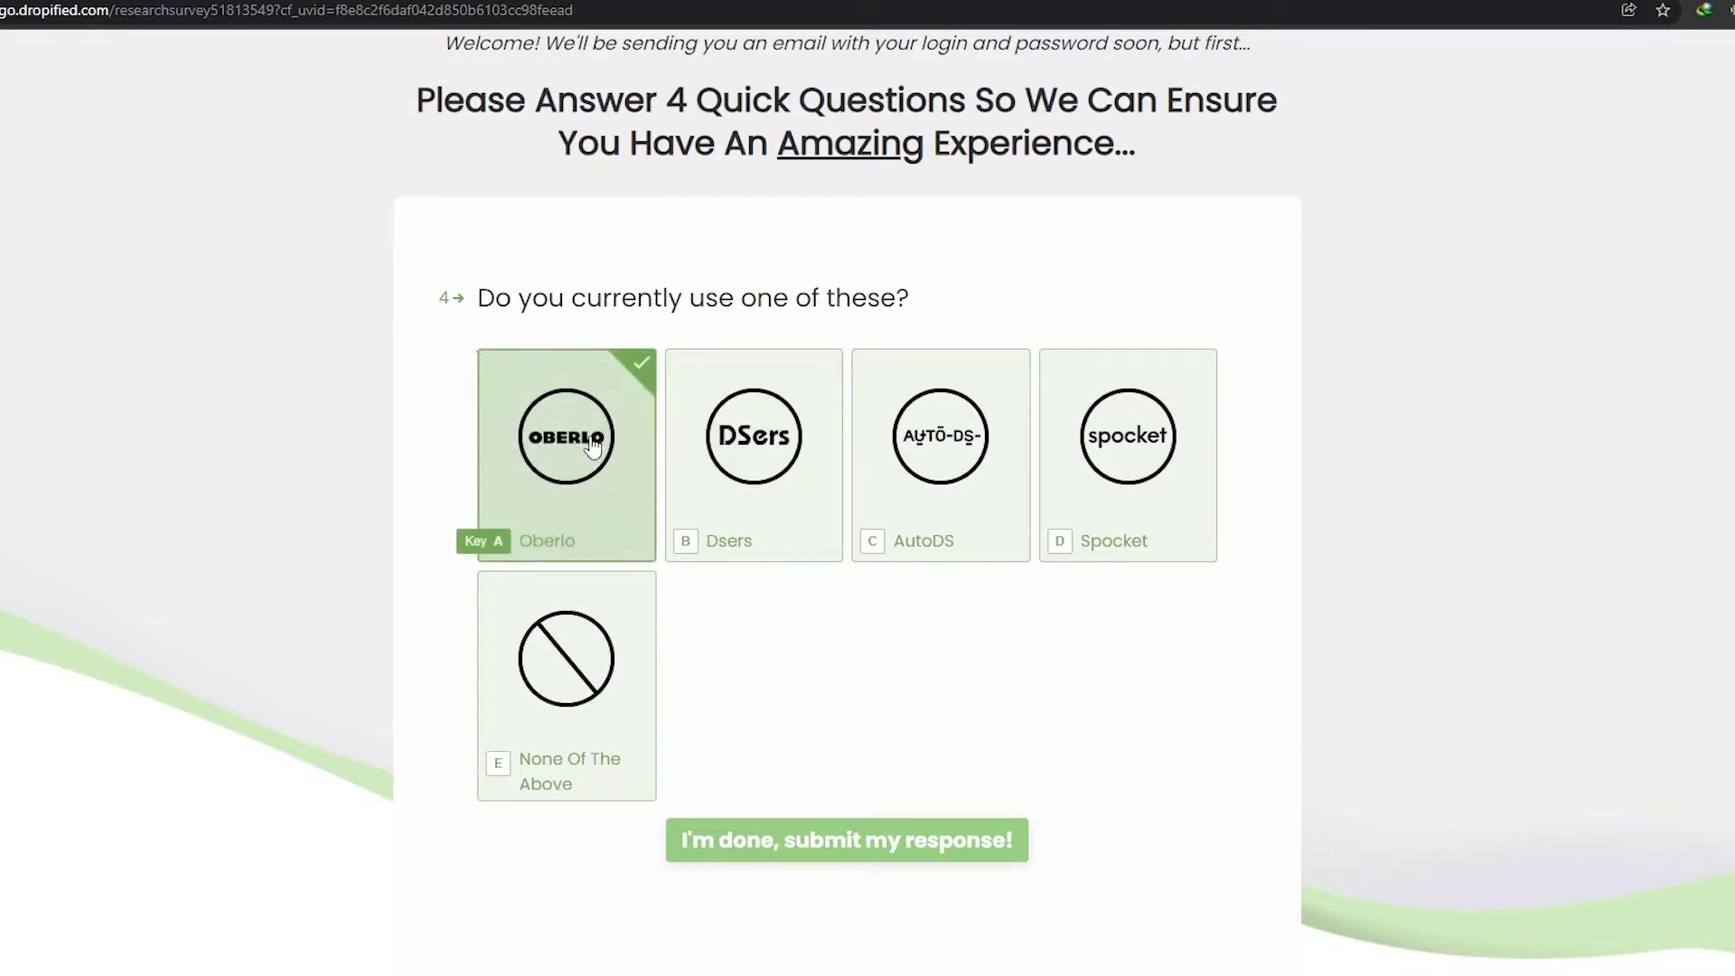
click(978, 855)
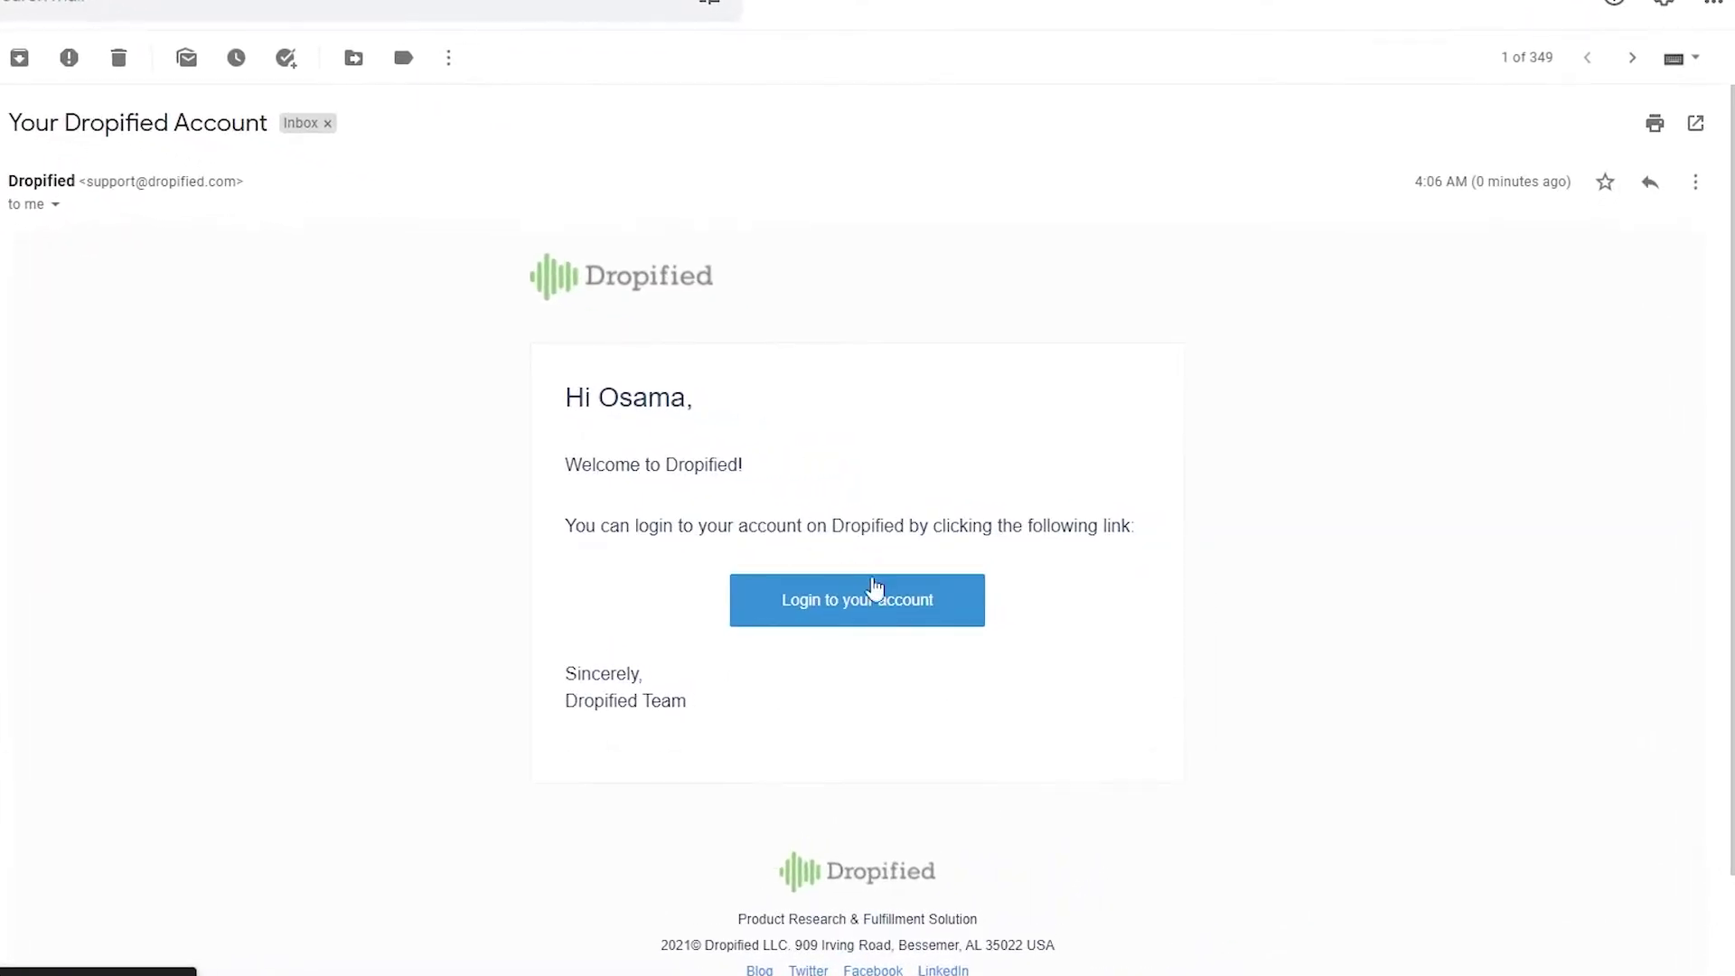
Step: Follow the Login to your account link in the Your Dropified Account email
click(886, 622)
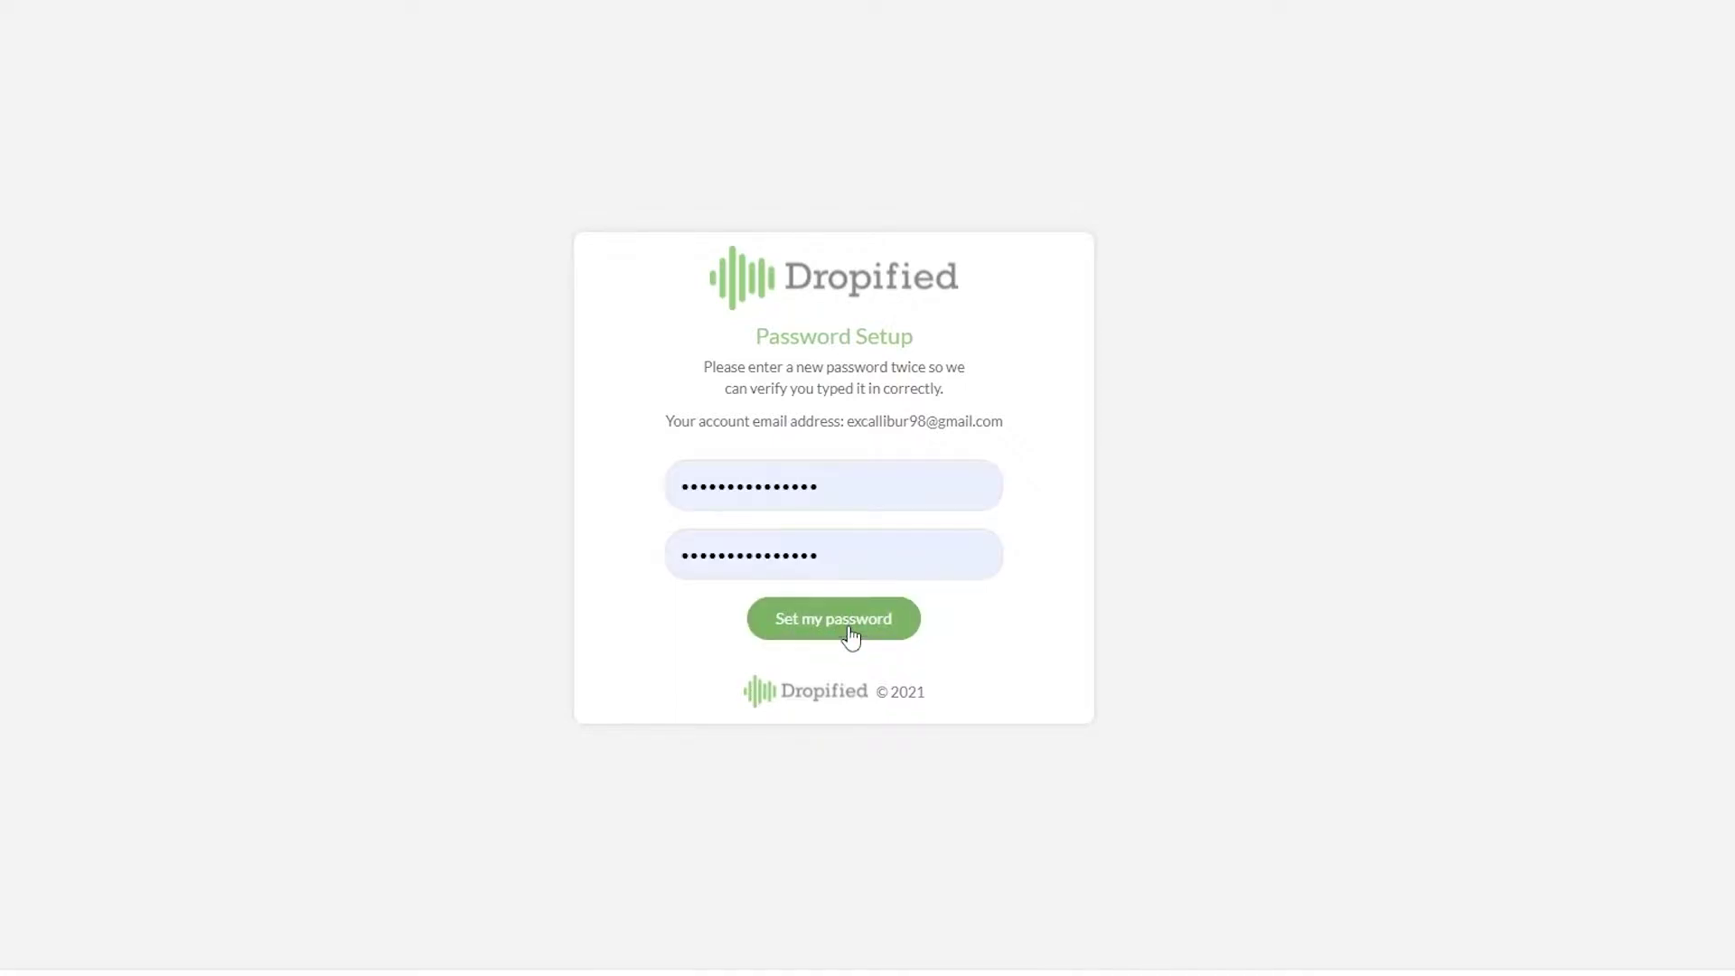
Step: Save the new password, accept the Terms & Conditions, and continue to the Research Plan dashboard
click(866, 645)
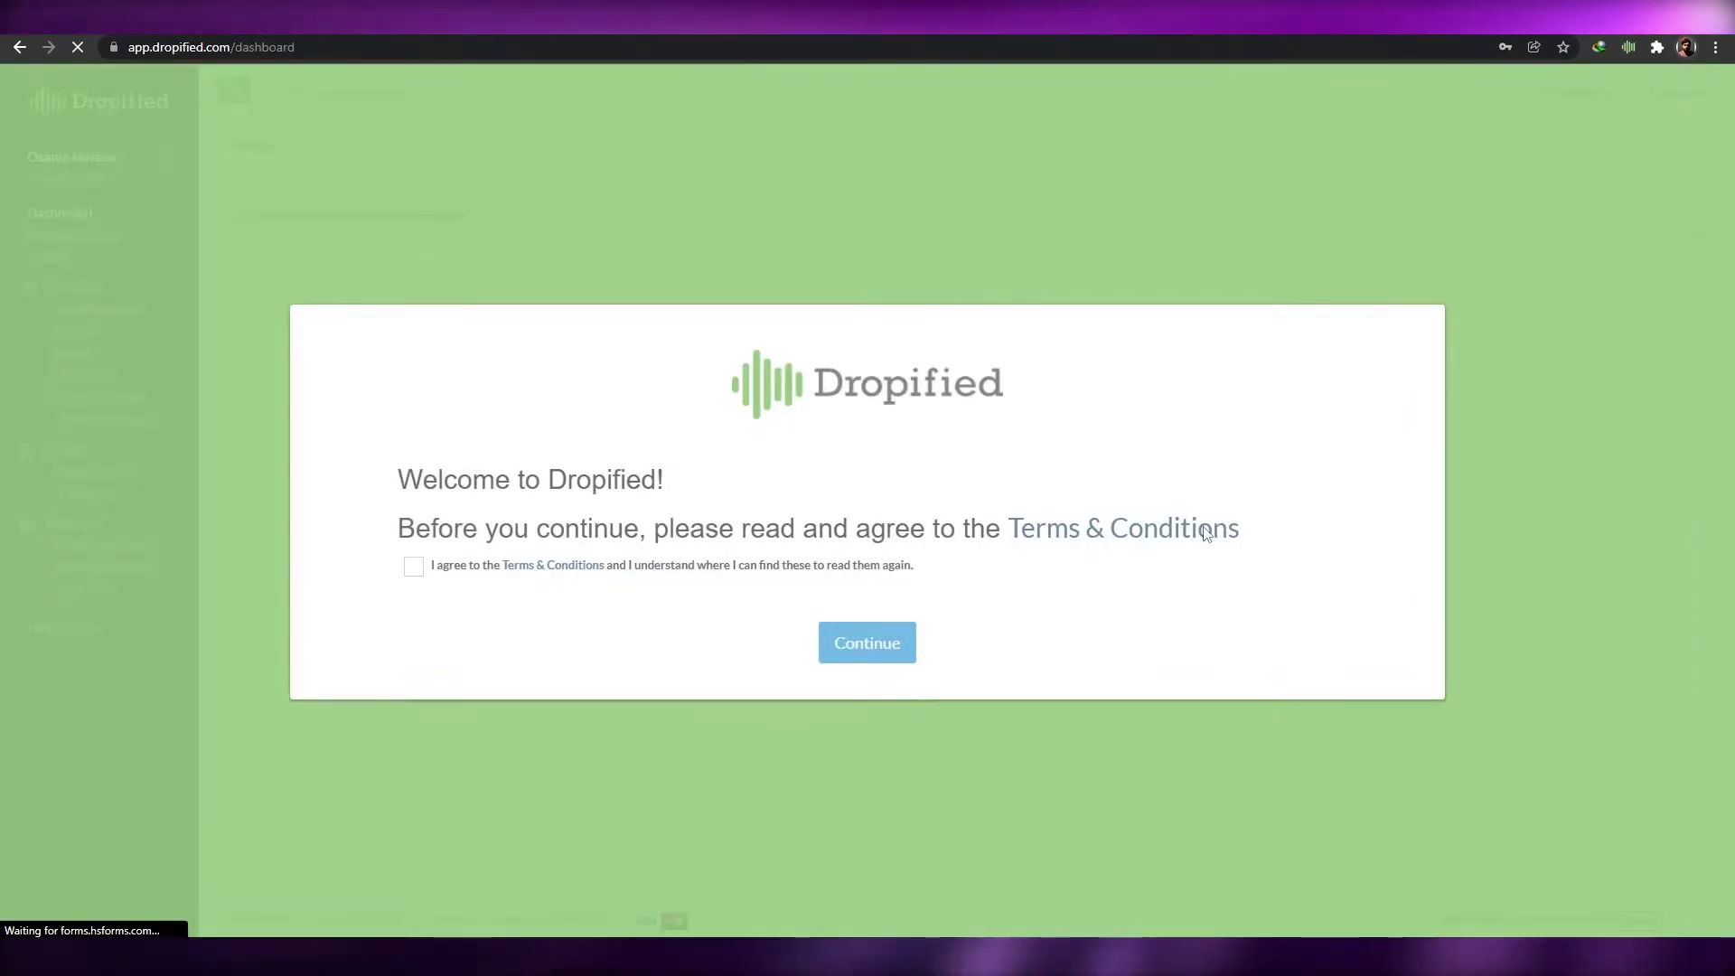
click(413, 566)
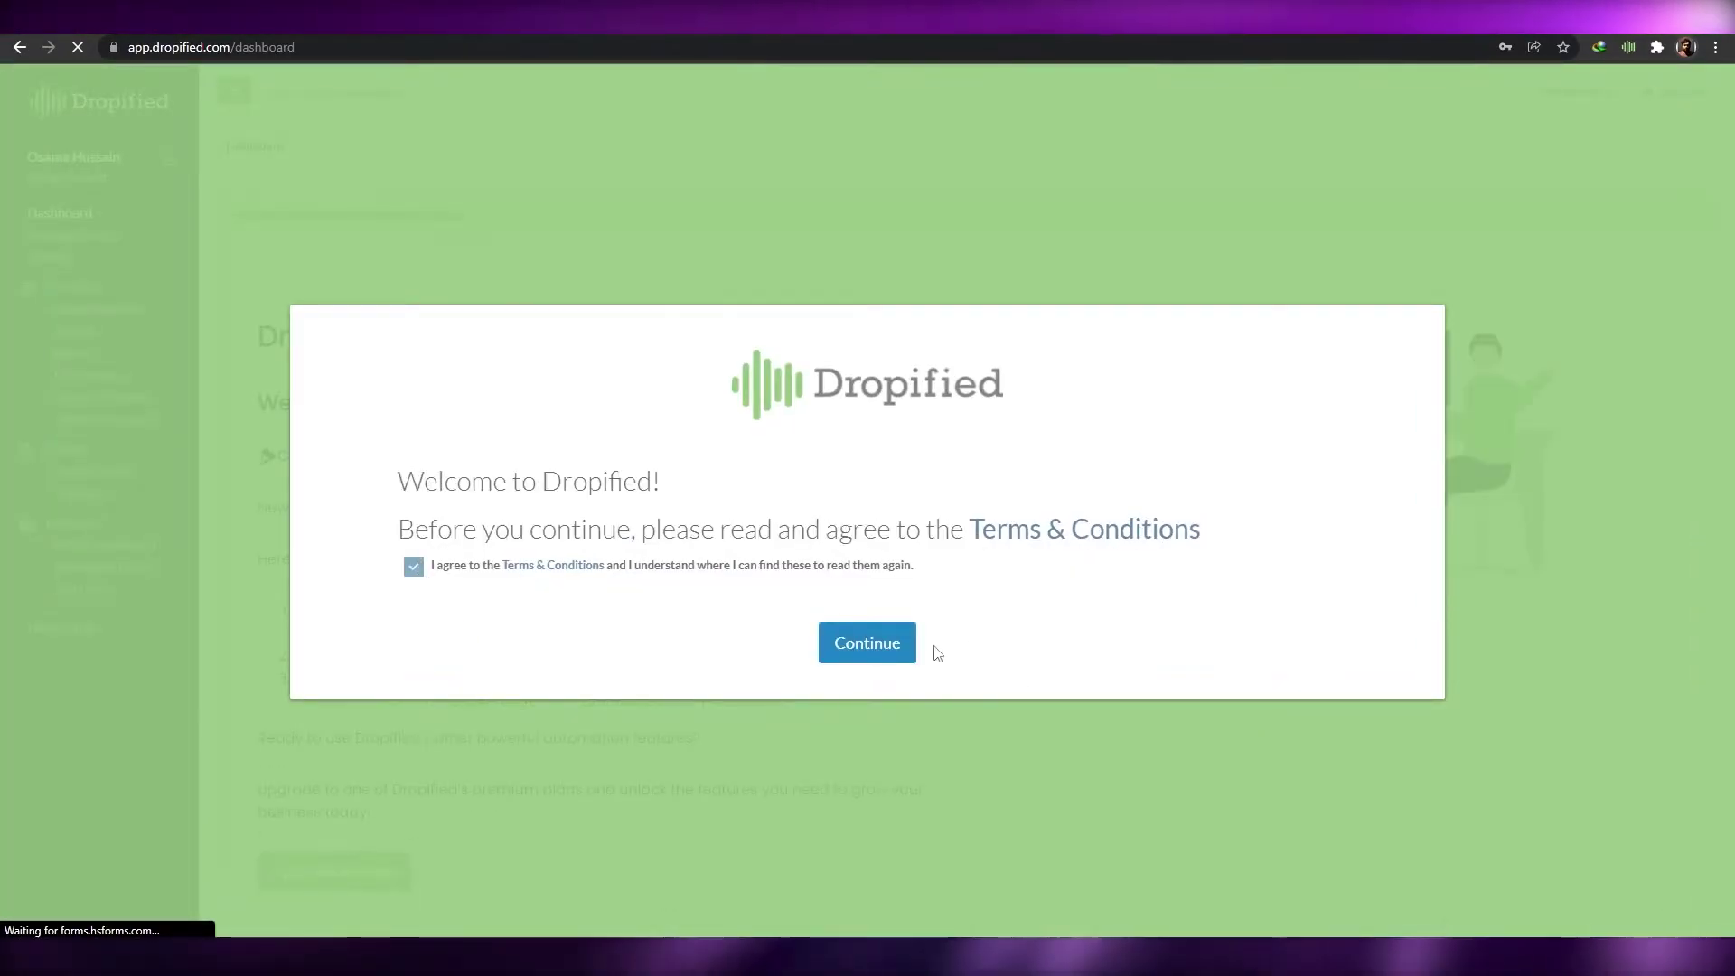
click(857, 642)
scroll(856, 643, down, 1)
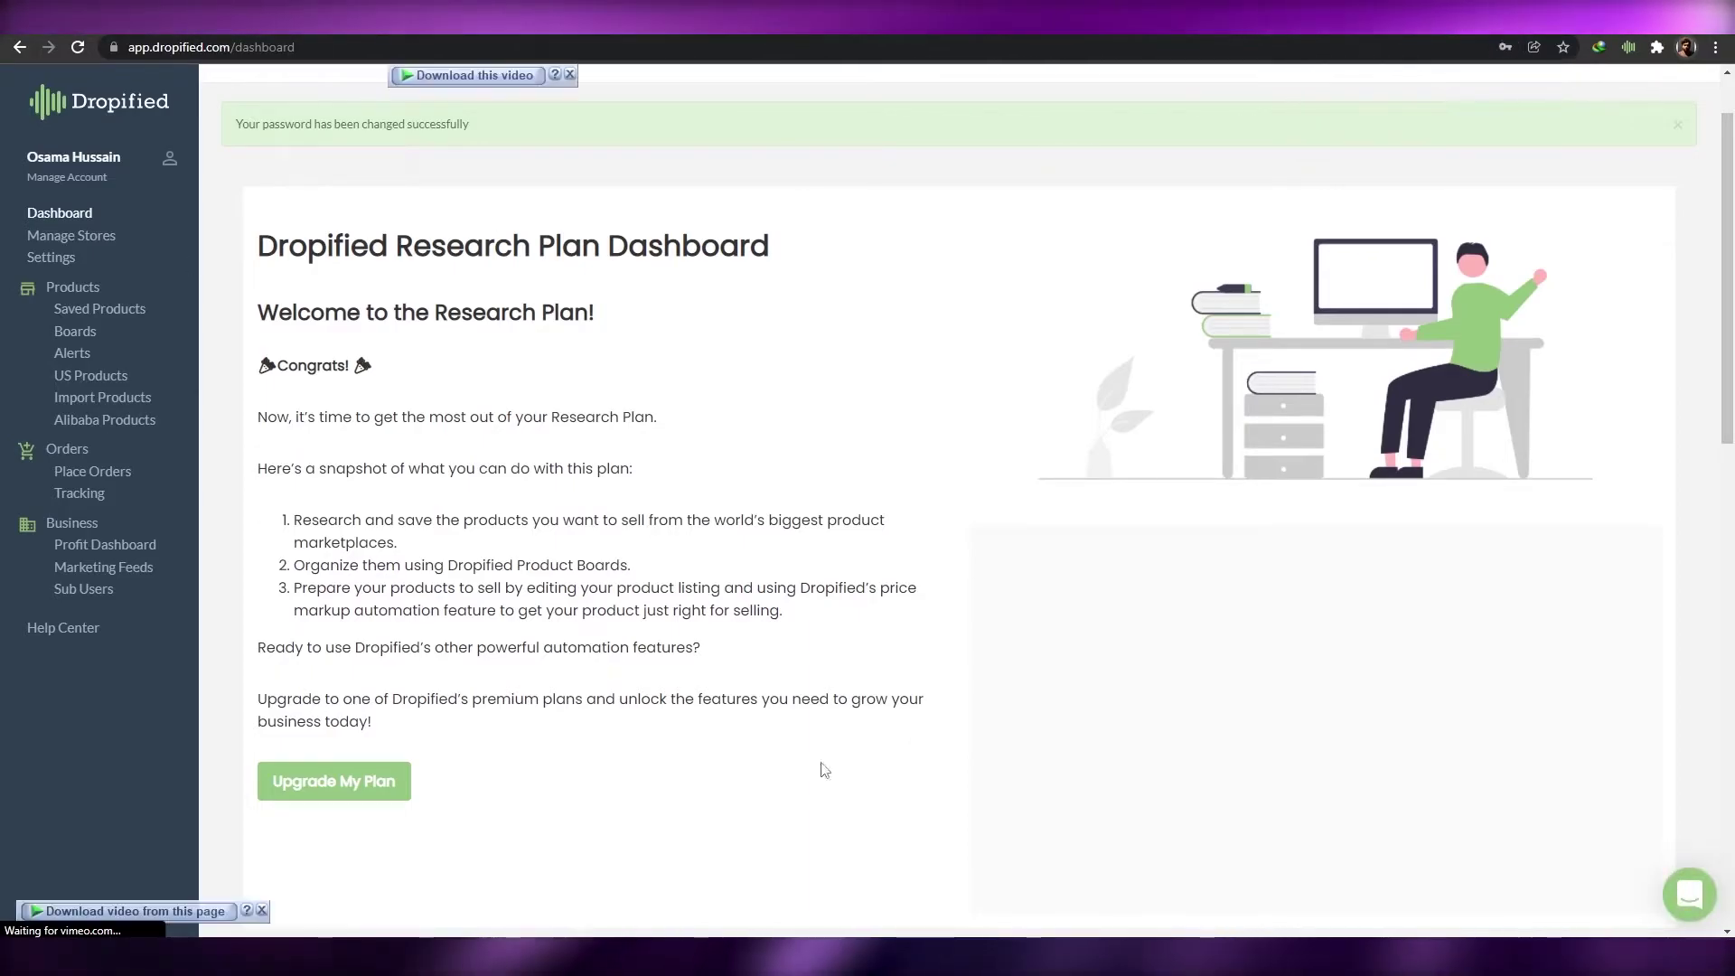
scroll(624, 699, down, 2)
scroll(623, 699, up, 3)
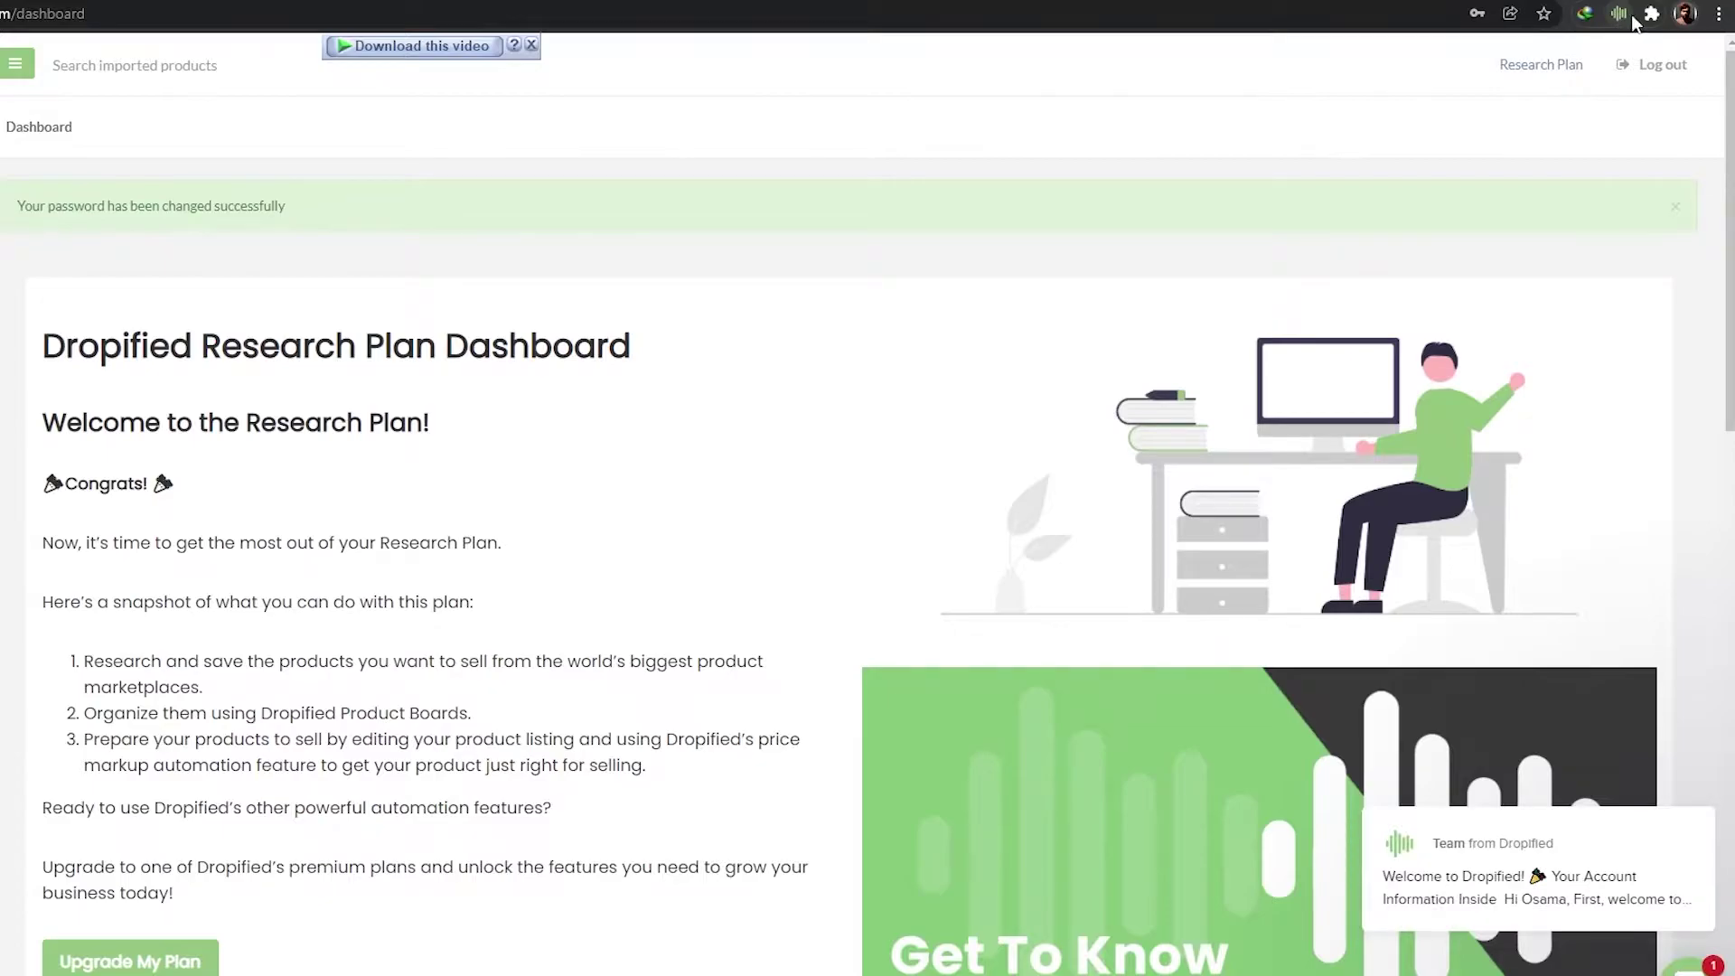
Step: Search Google for 'drop' in a new tab to find the Dropified extension
key(ctrl+n)
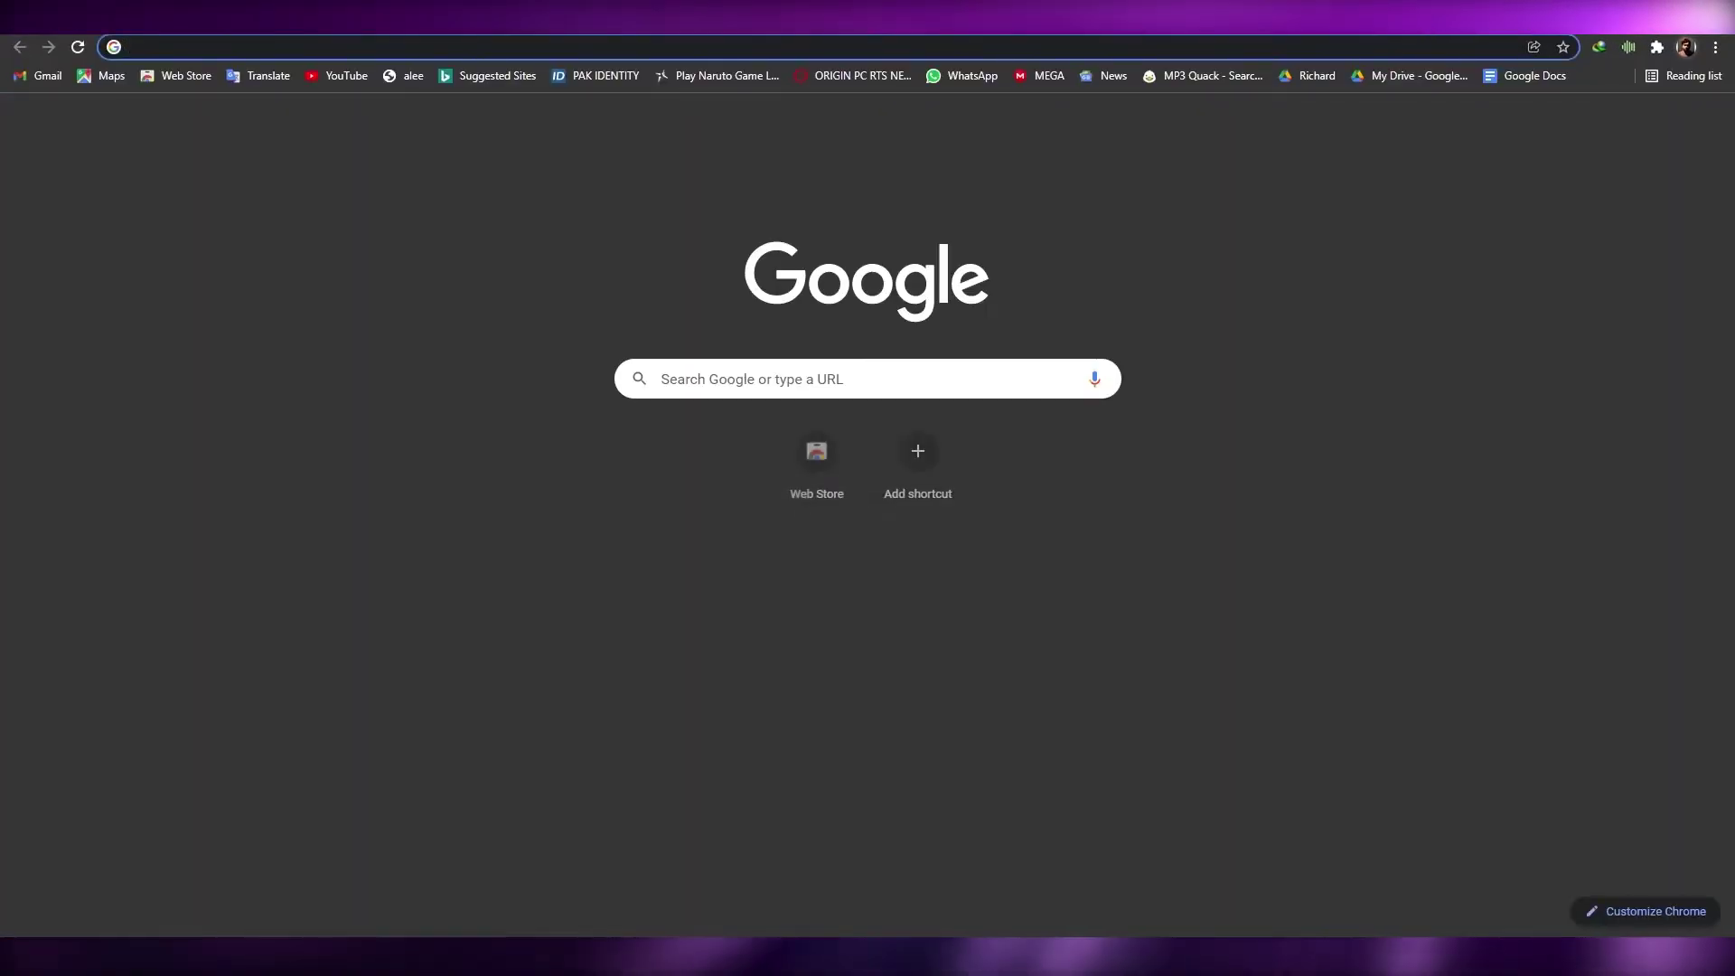
text(drop)
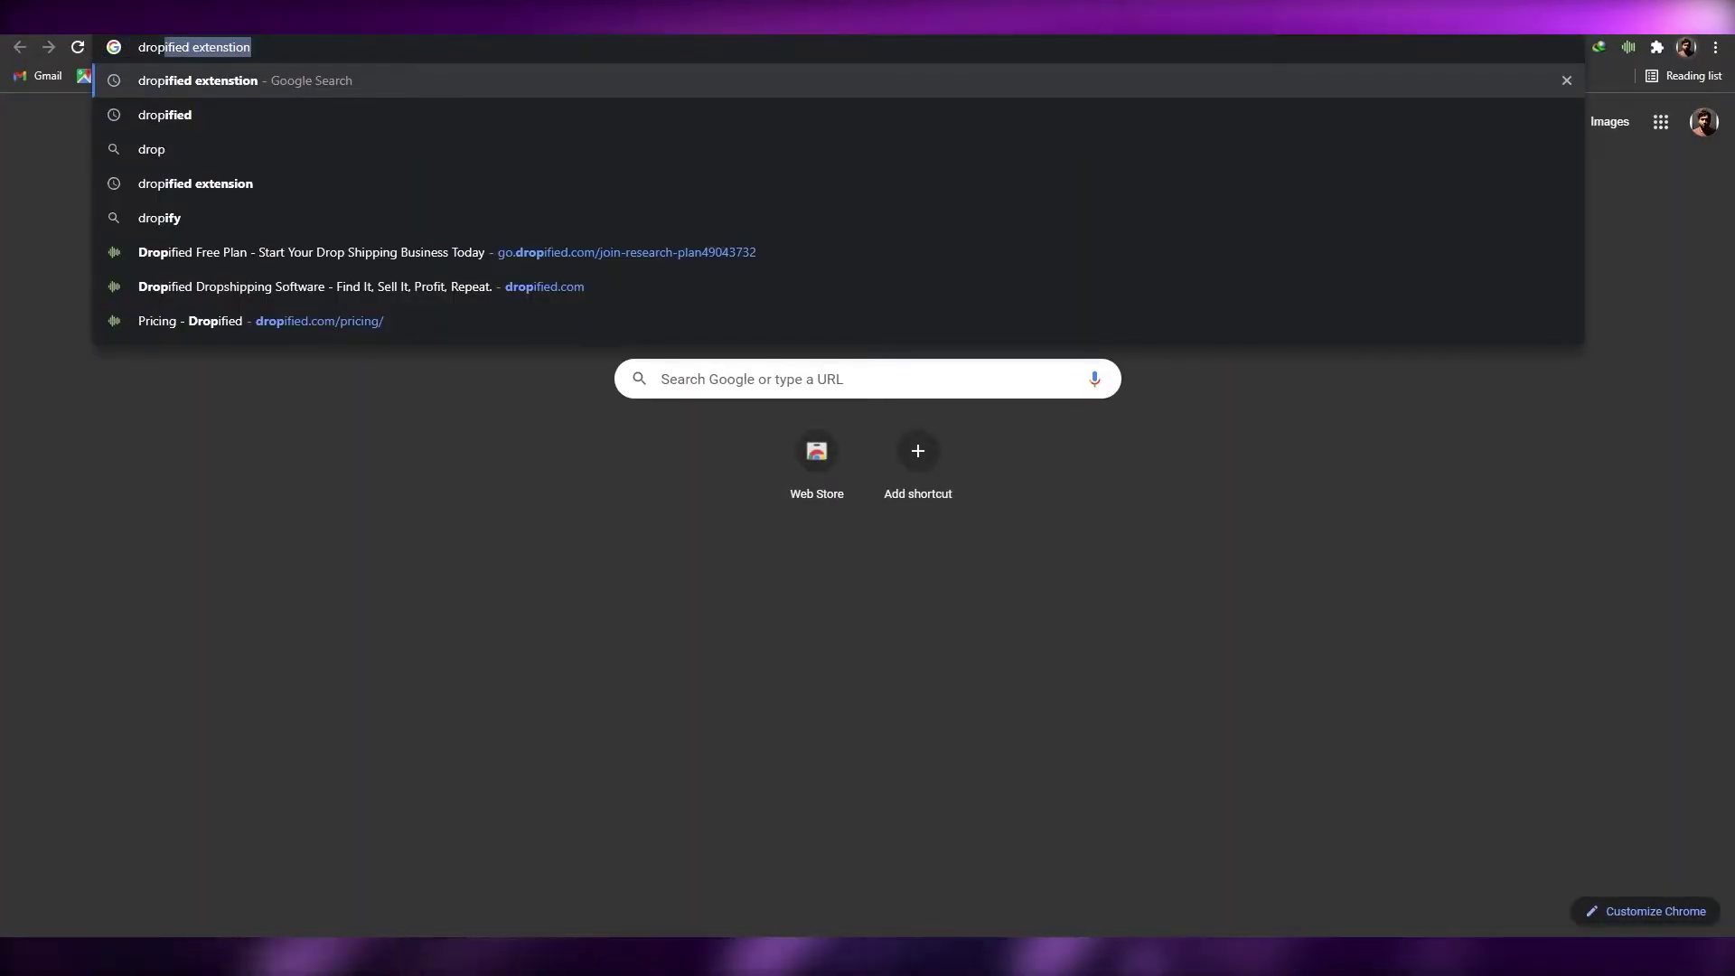
key(Return)
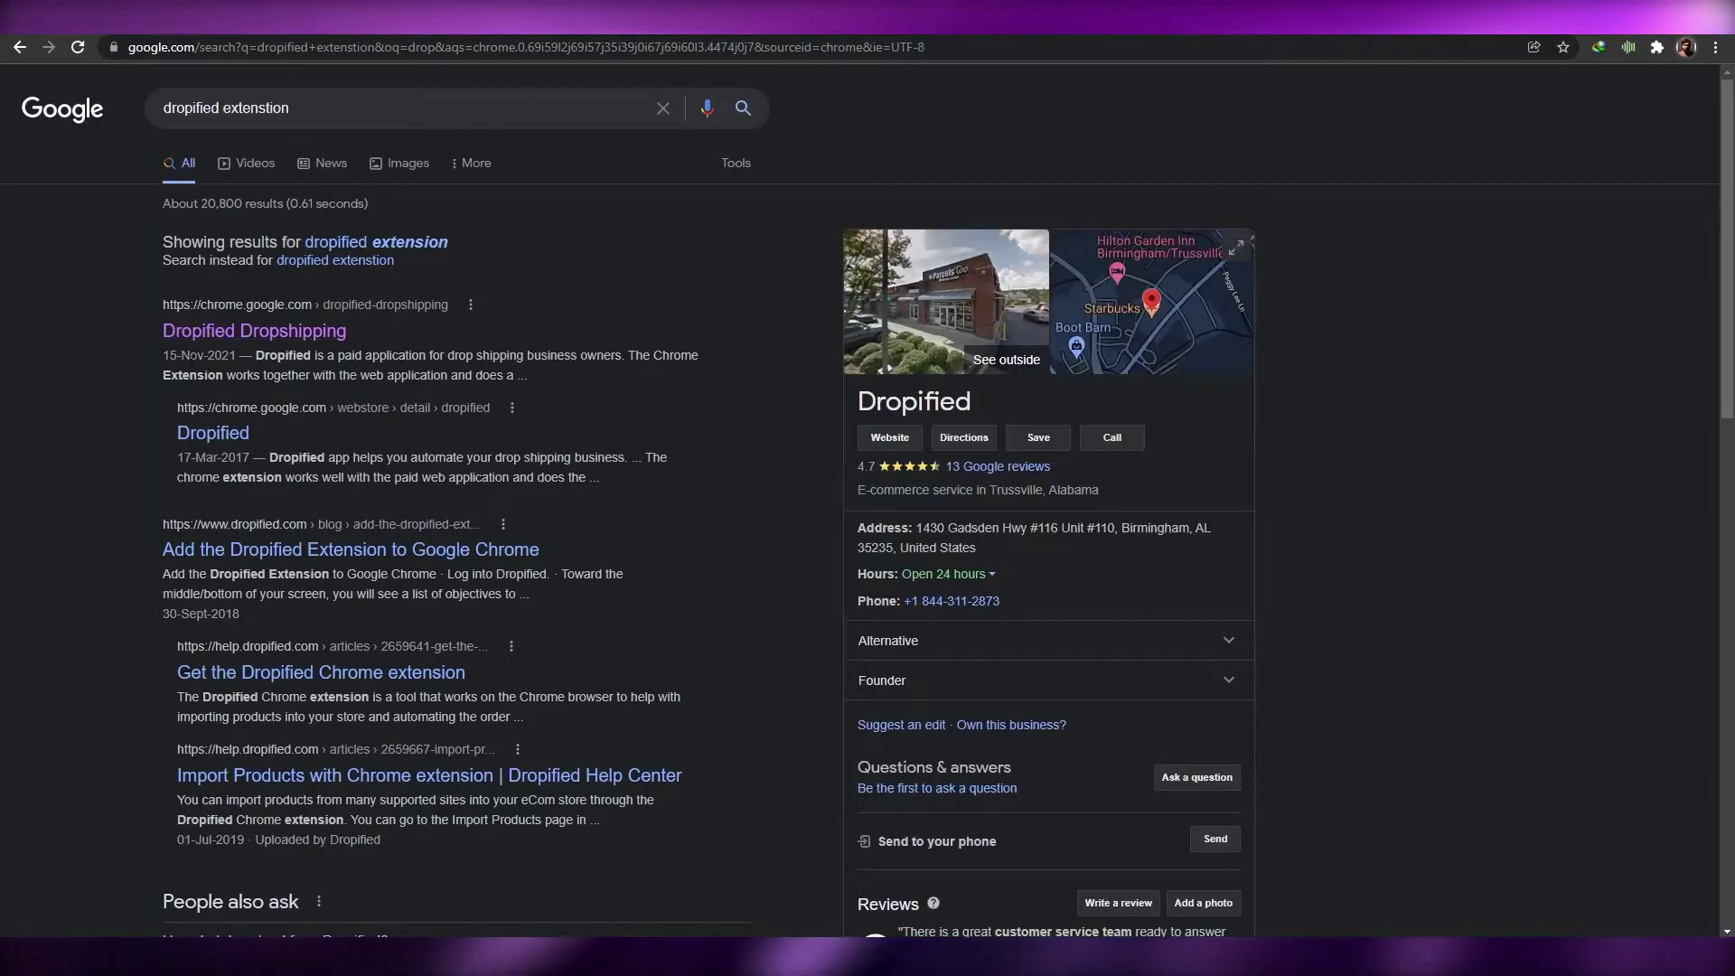
Step: Open and look over the Dropified Dropshipping page in the Chrome Web Store
click(233, 333)
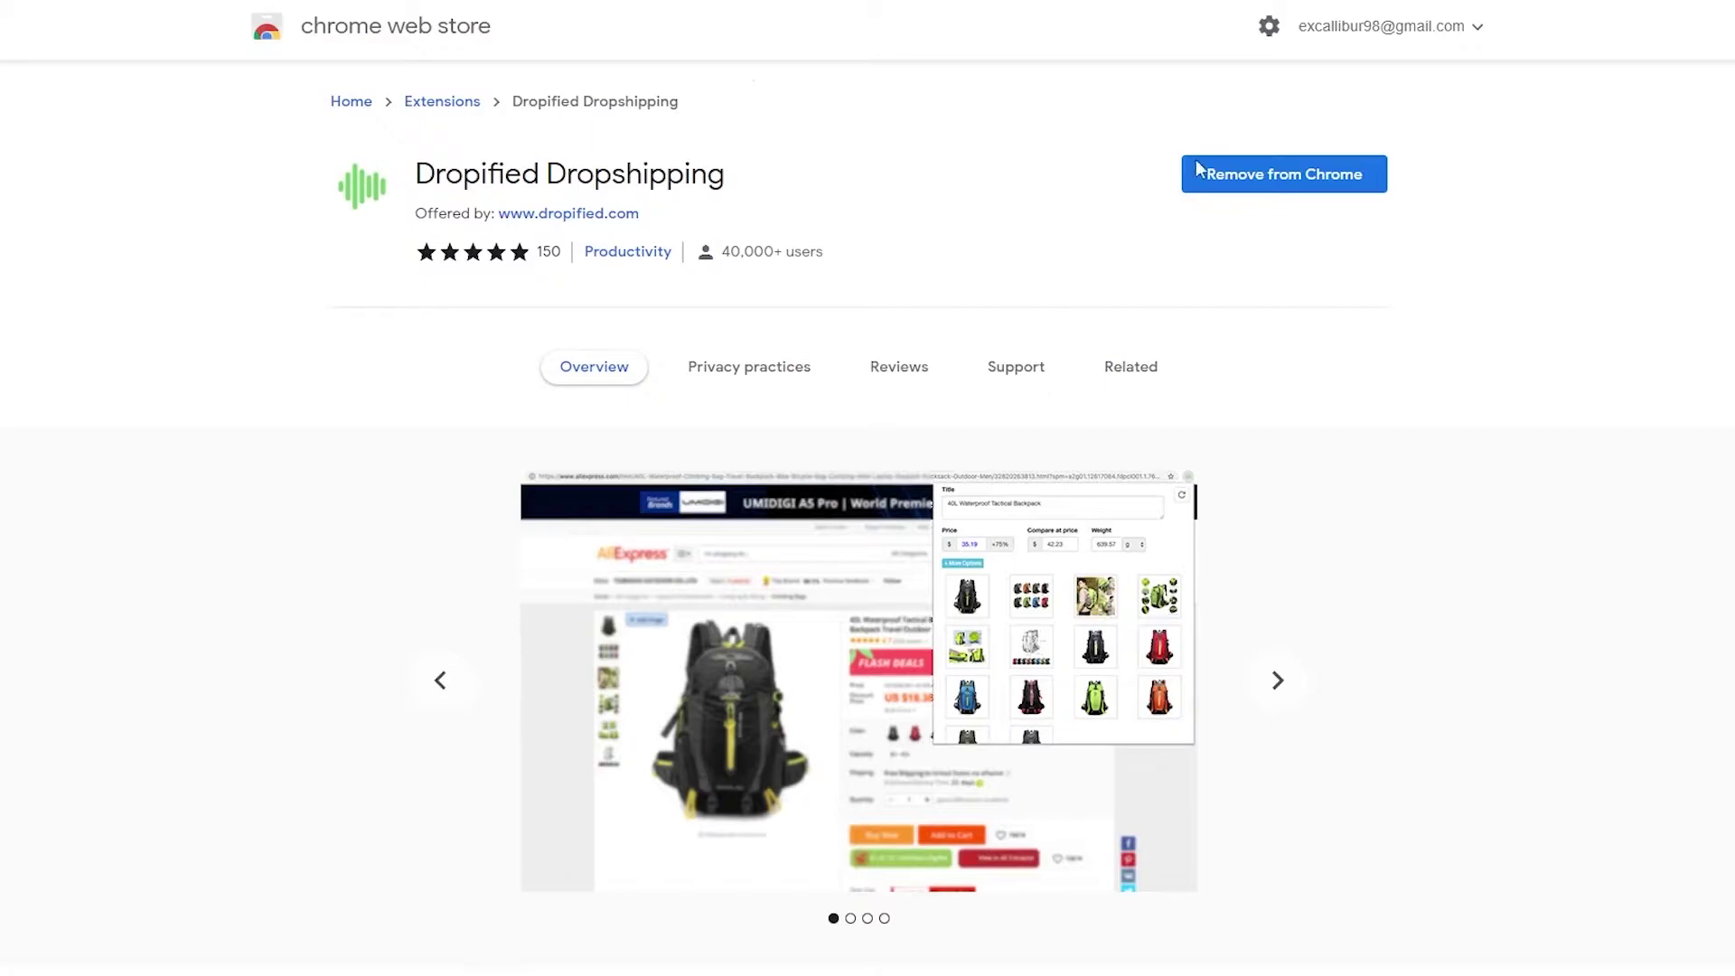
scroll(836, 261, down, 1)
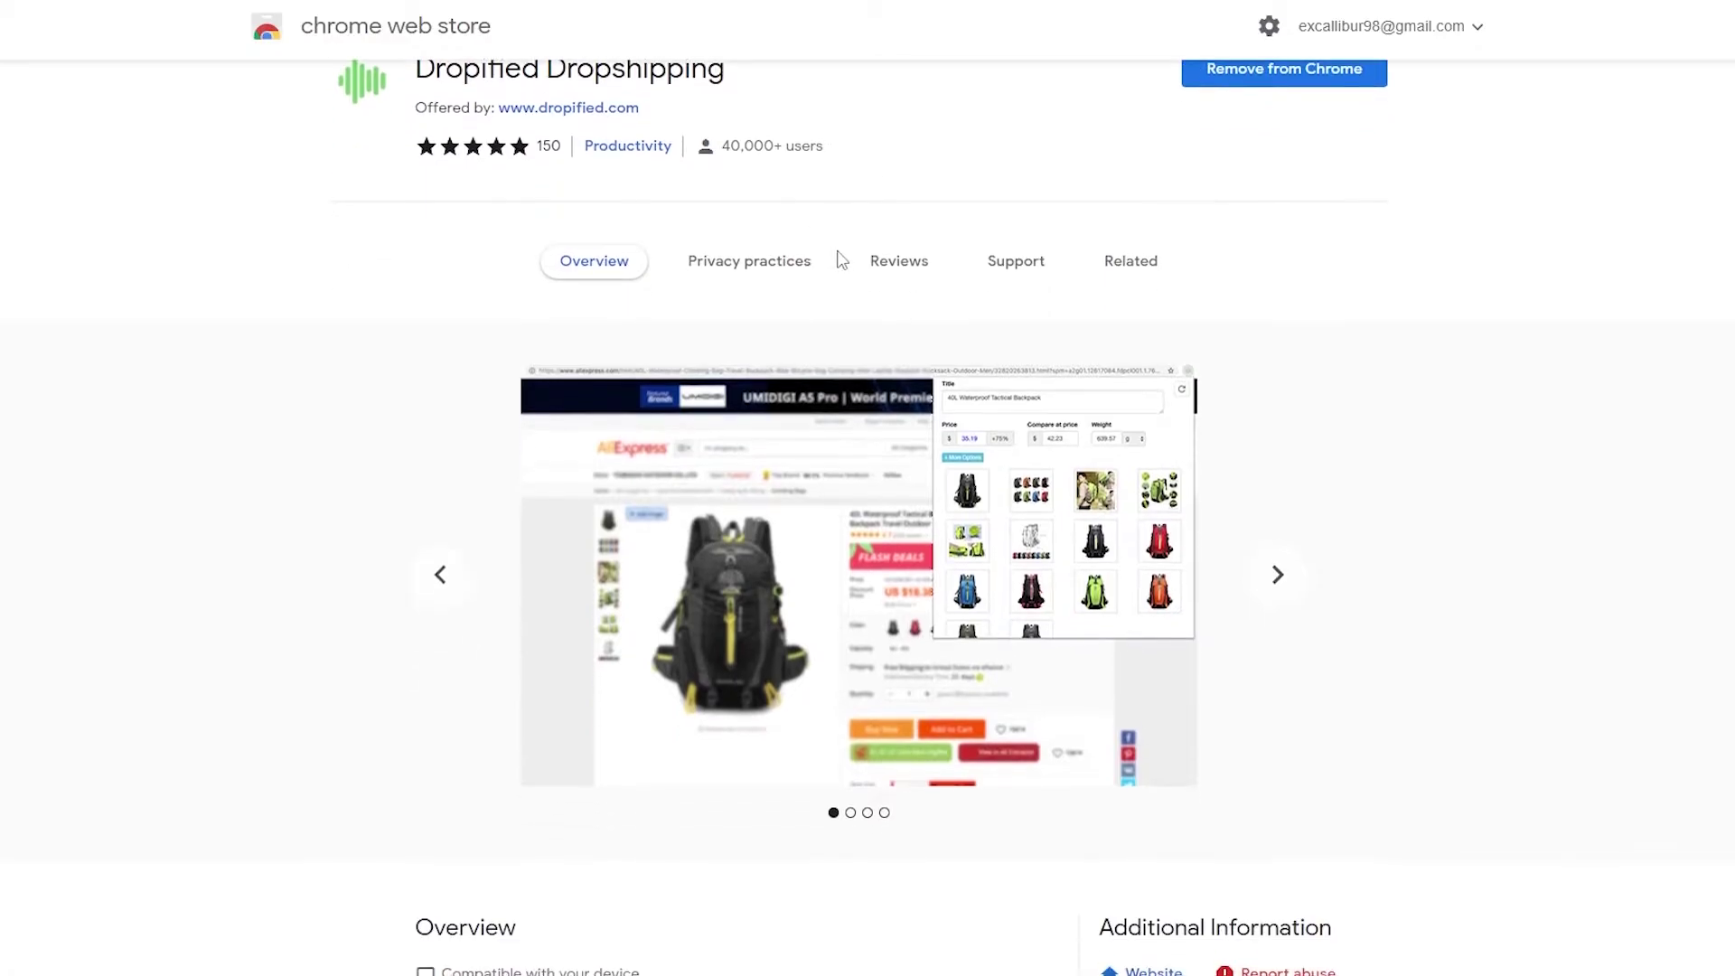
scroll(685, 479, down, 2)
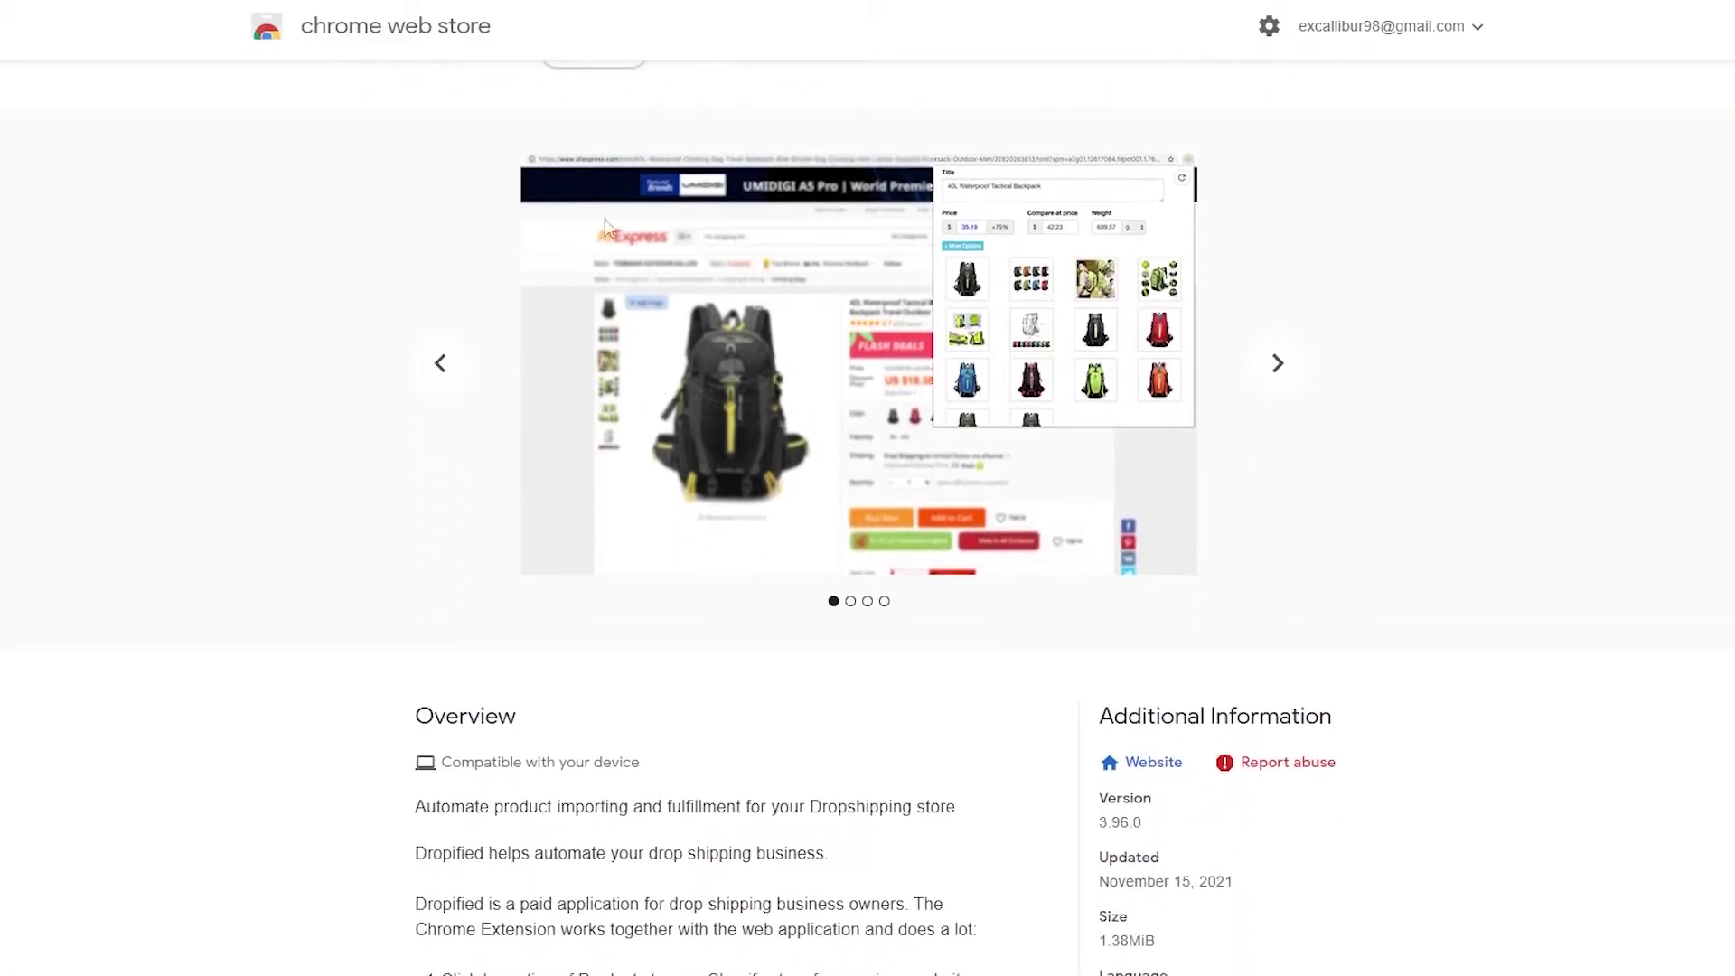
scroll(812, 445, down, 1)
scroll(795, 506, up, 2)
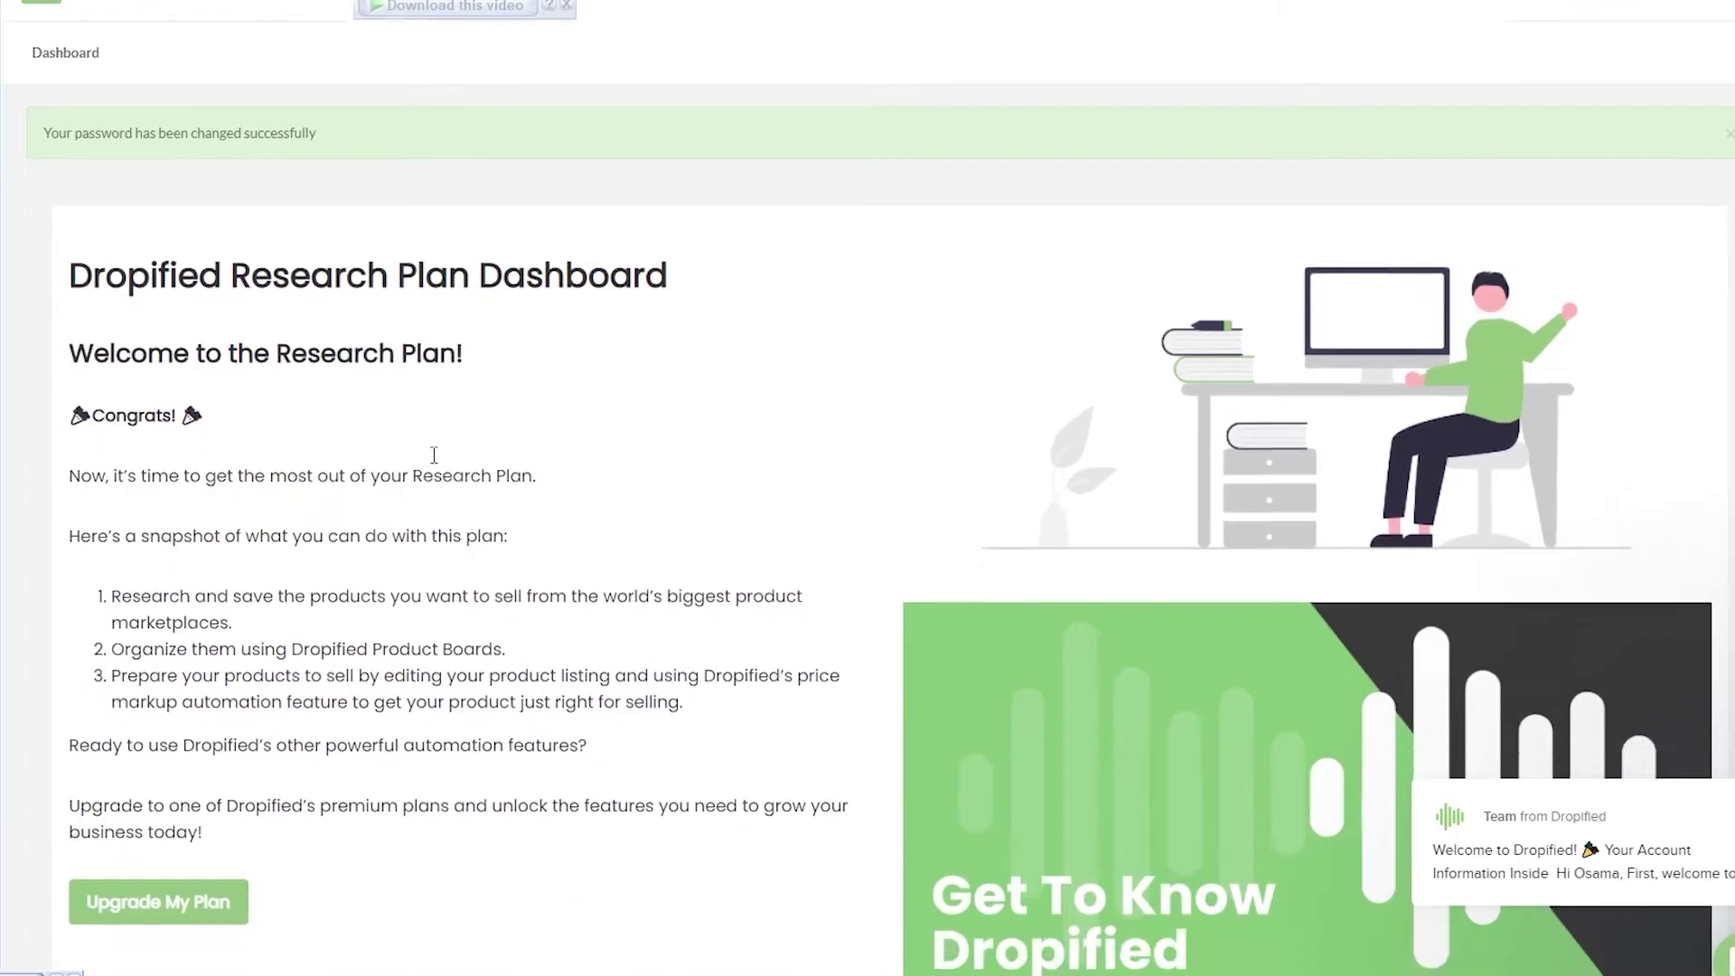
Step: Scroll through the dashboard's Quick Start Guide
scroll(598, 575, down, 10)
scroll(587, 578, down, 5)
scroll(275, 548, up, 4)
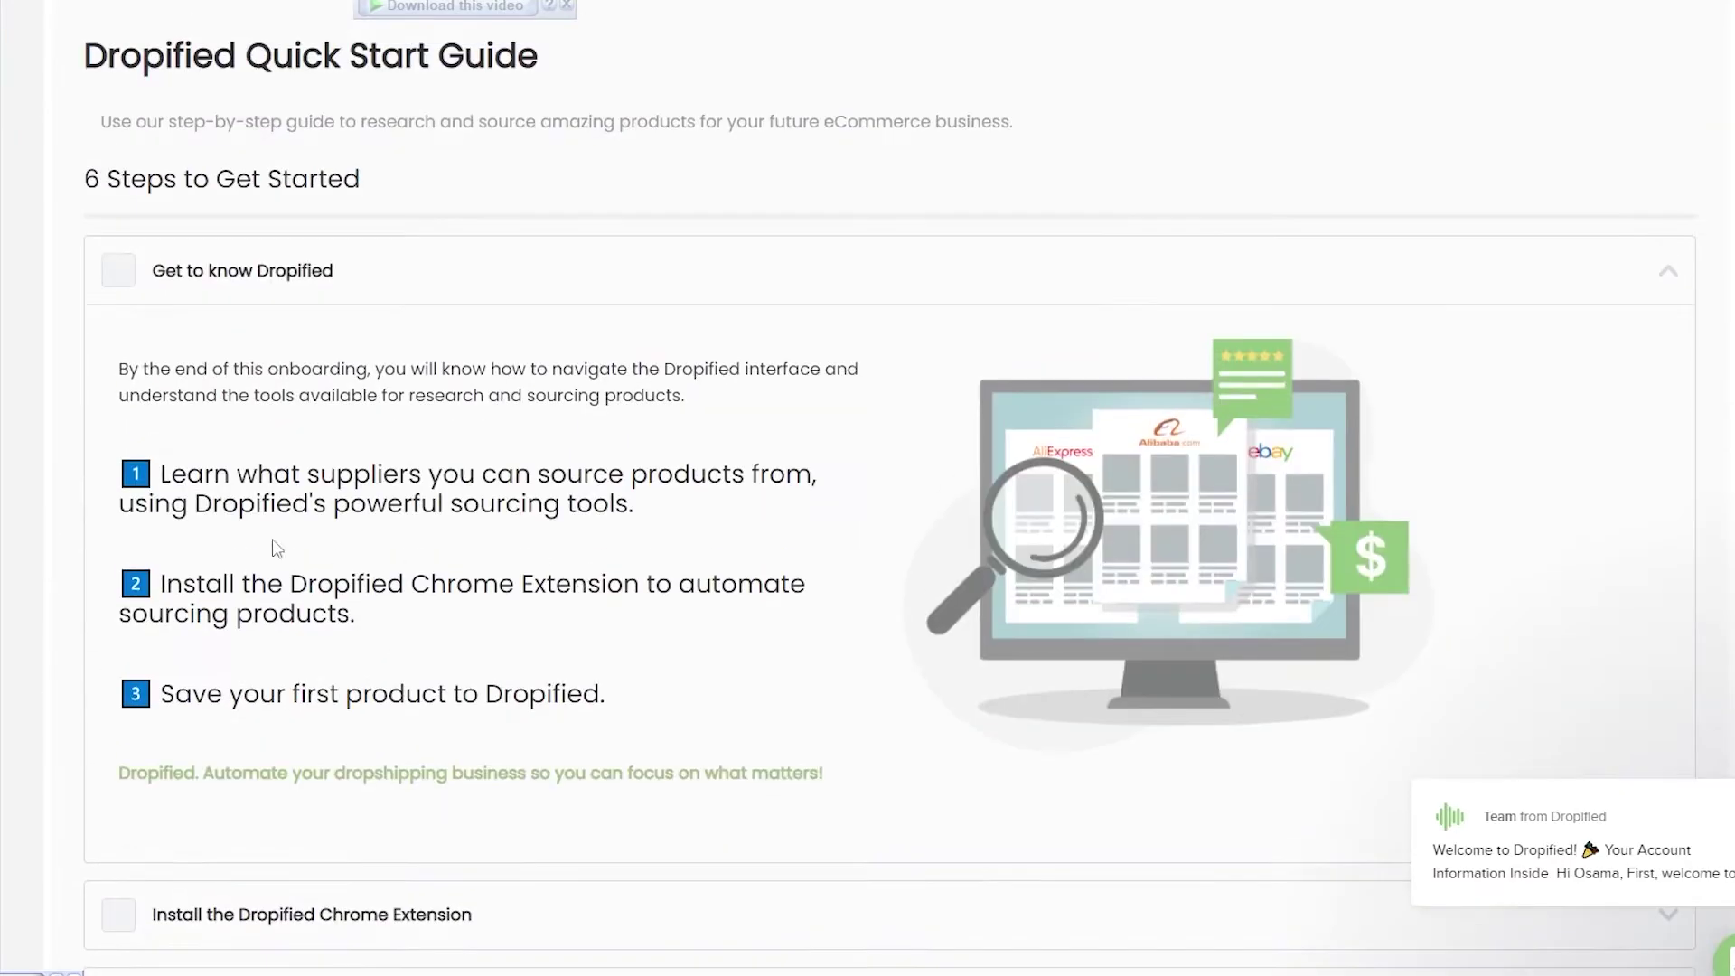
scroll(158, 266, down, 1)
scroll(158, 262, up, 2)
scroll(1238, 399, down, 6)
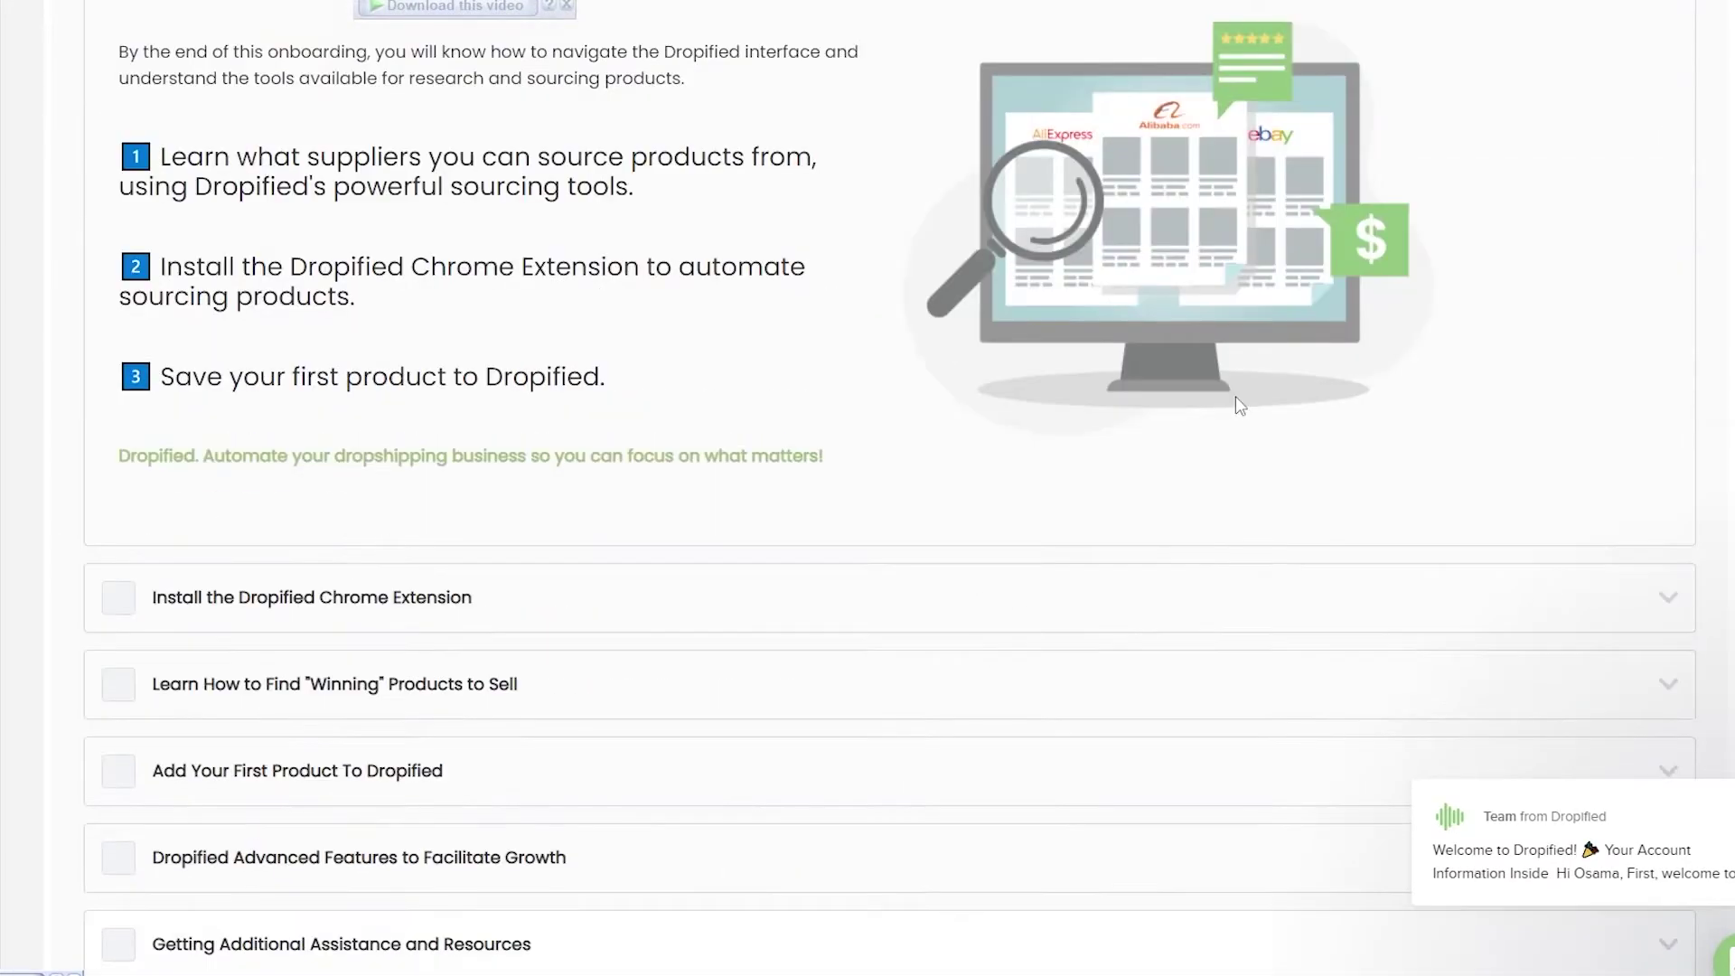
scroll(361, 542, up, 8)
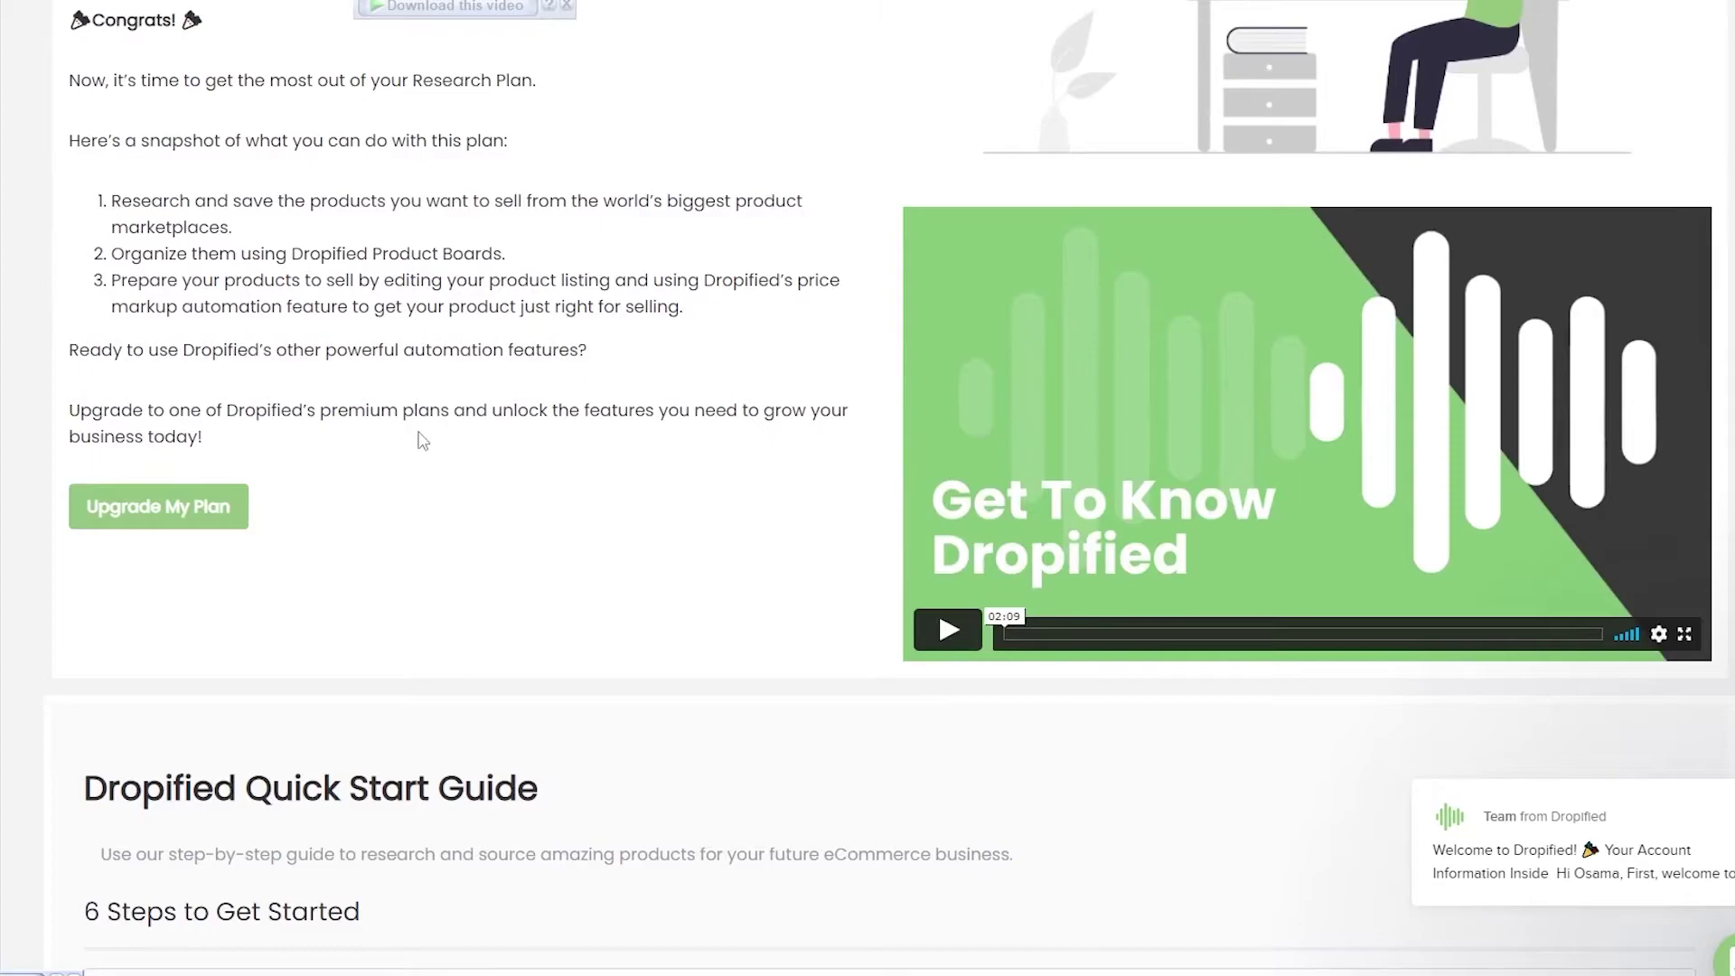
scroll(422, 441, up, 5)
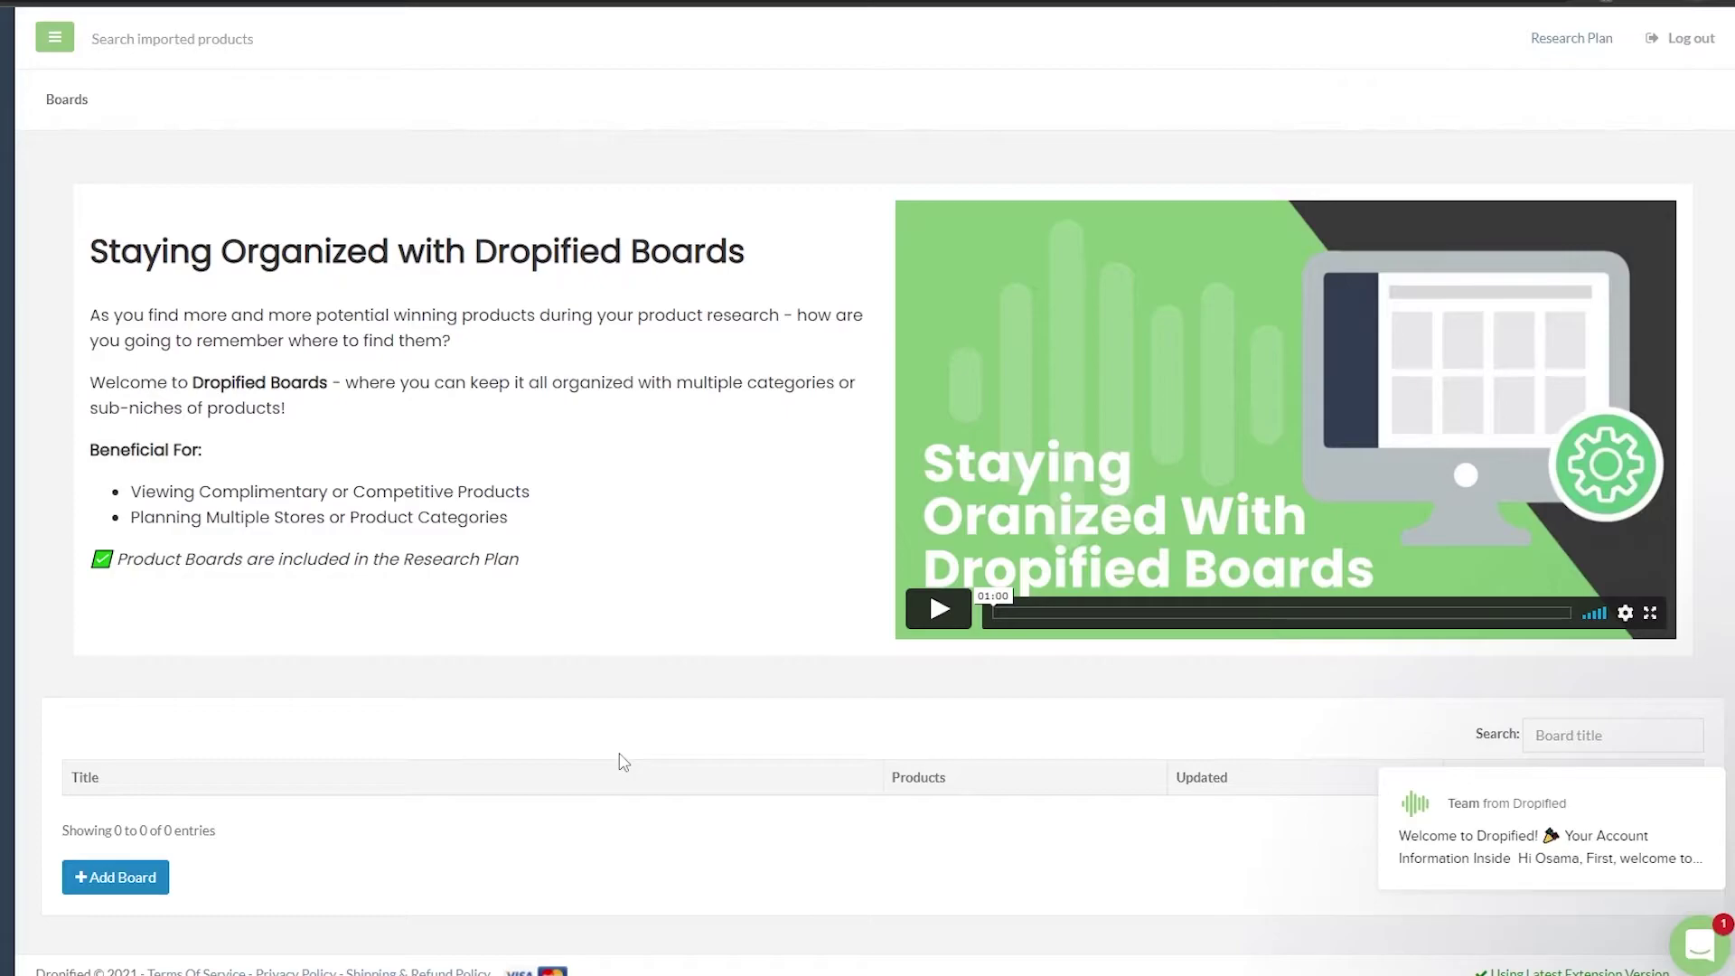
Step: Open the product import page and browse the One Click Supported Websites list
mouse_move(127, 451)
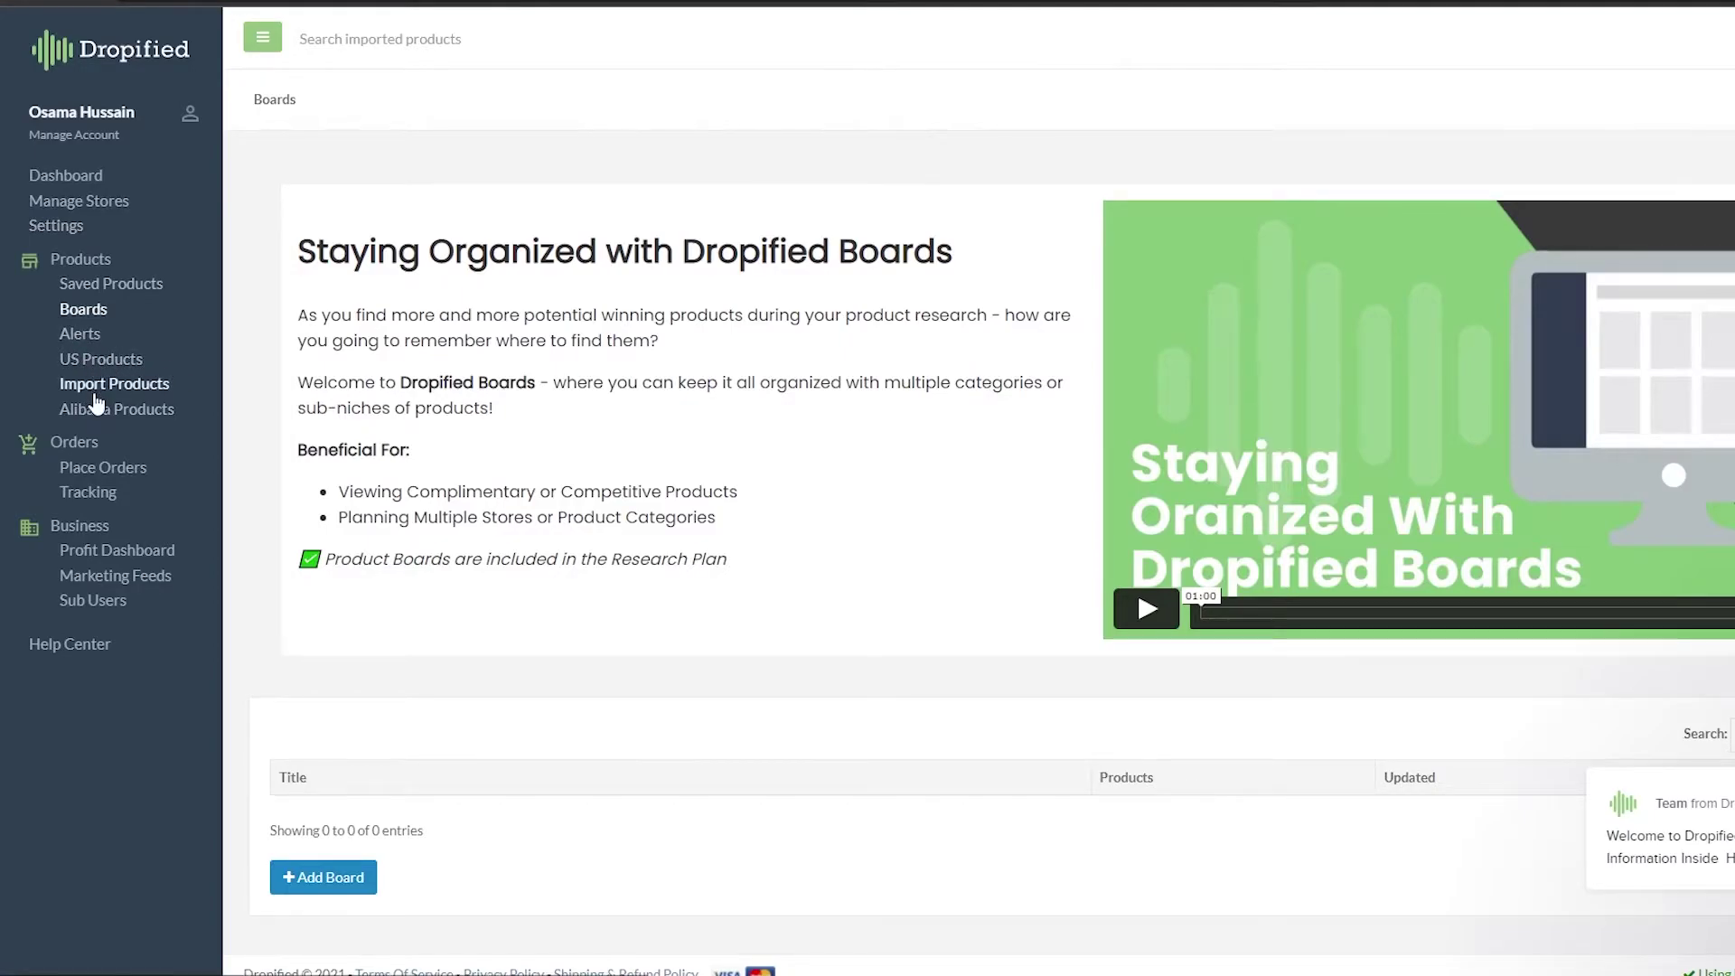
click(94, 394)
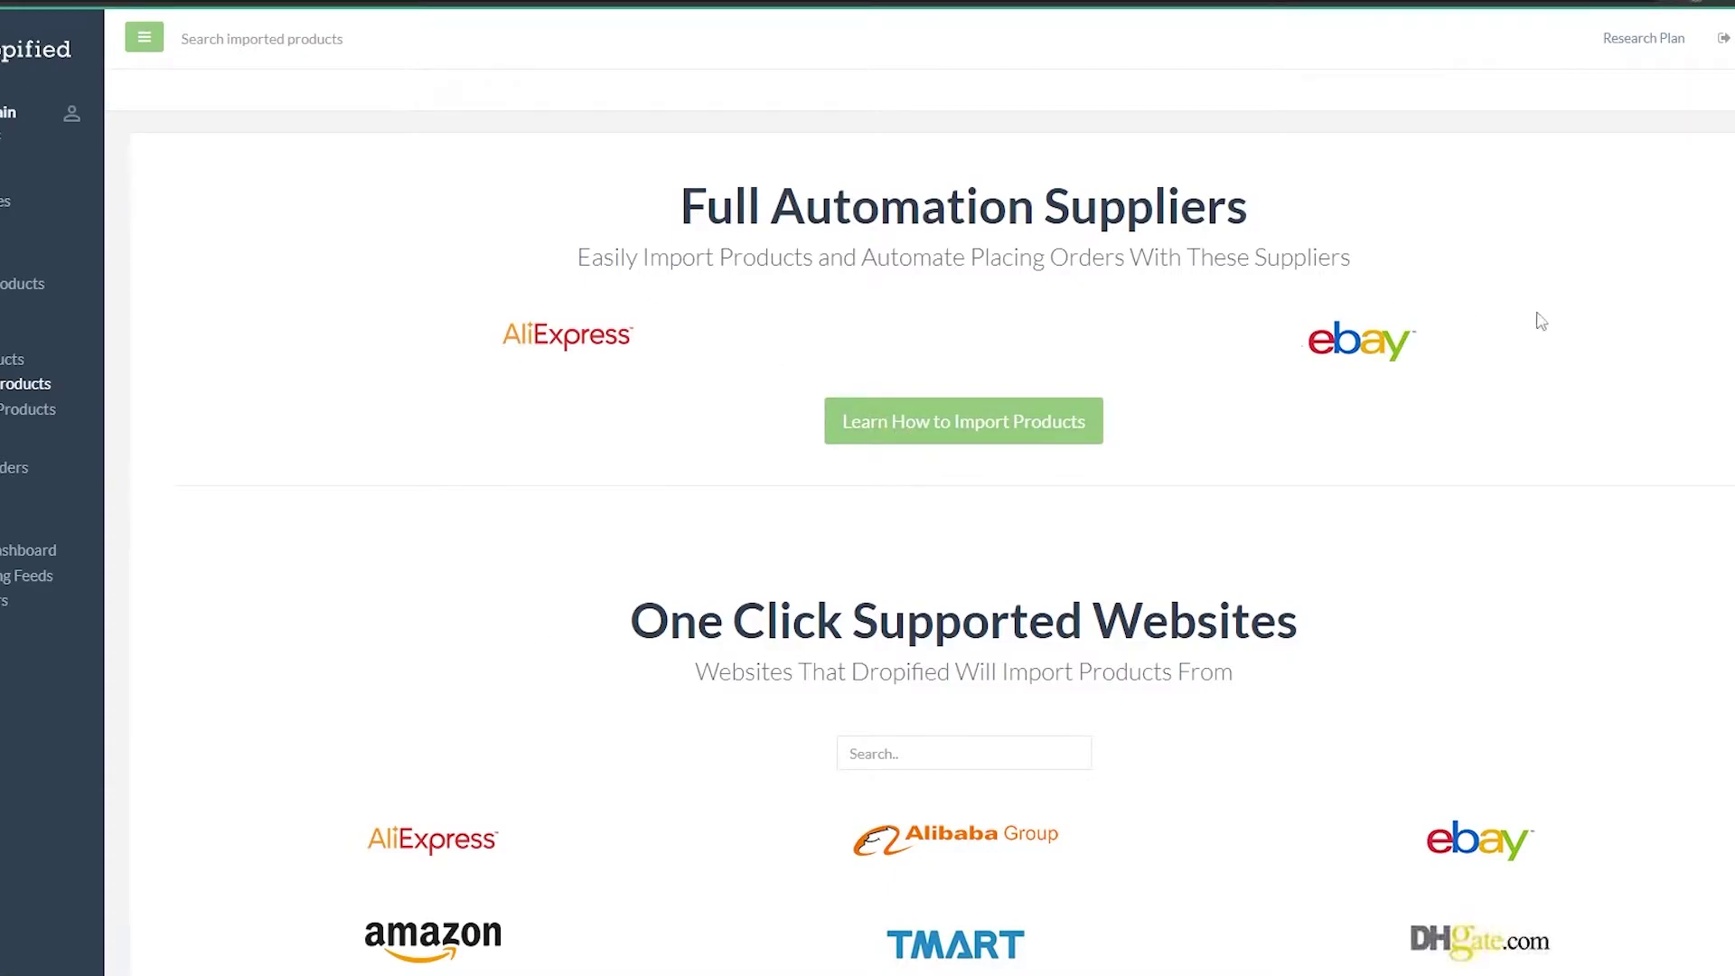
scroll(1536, 316, down, 3)
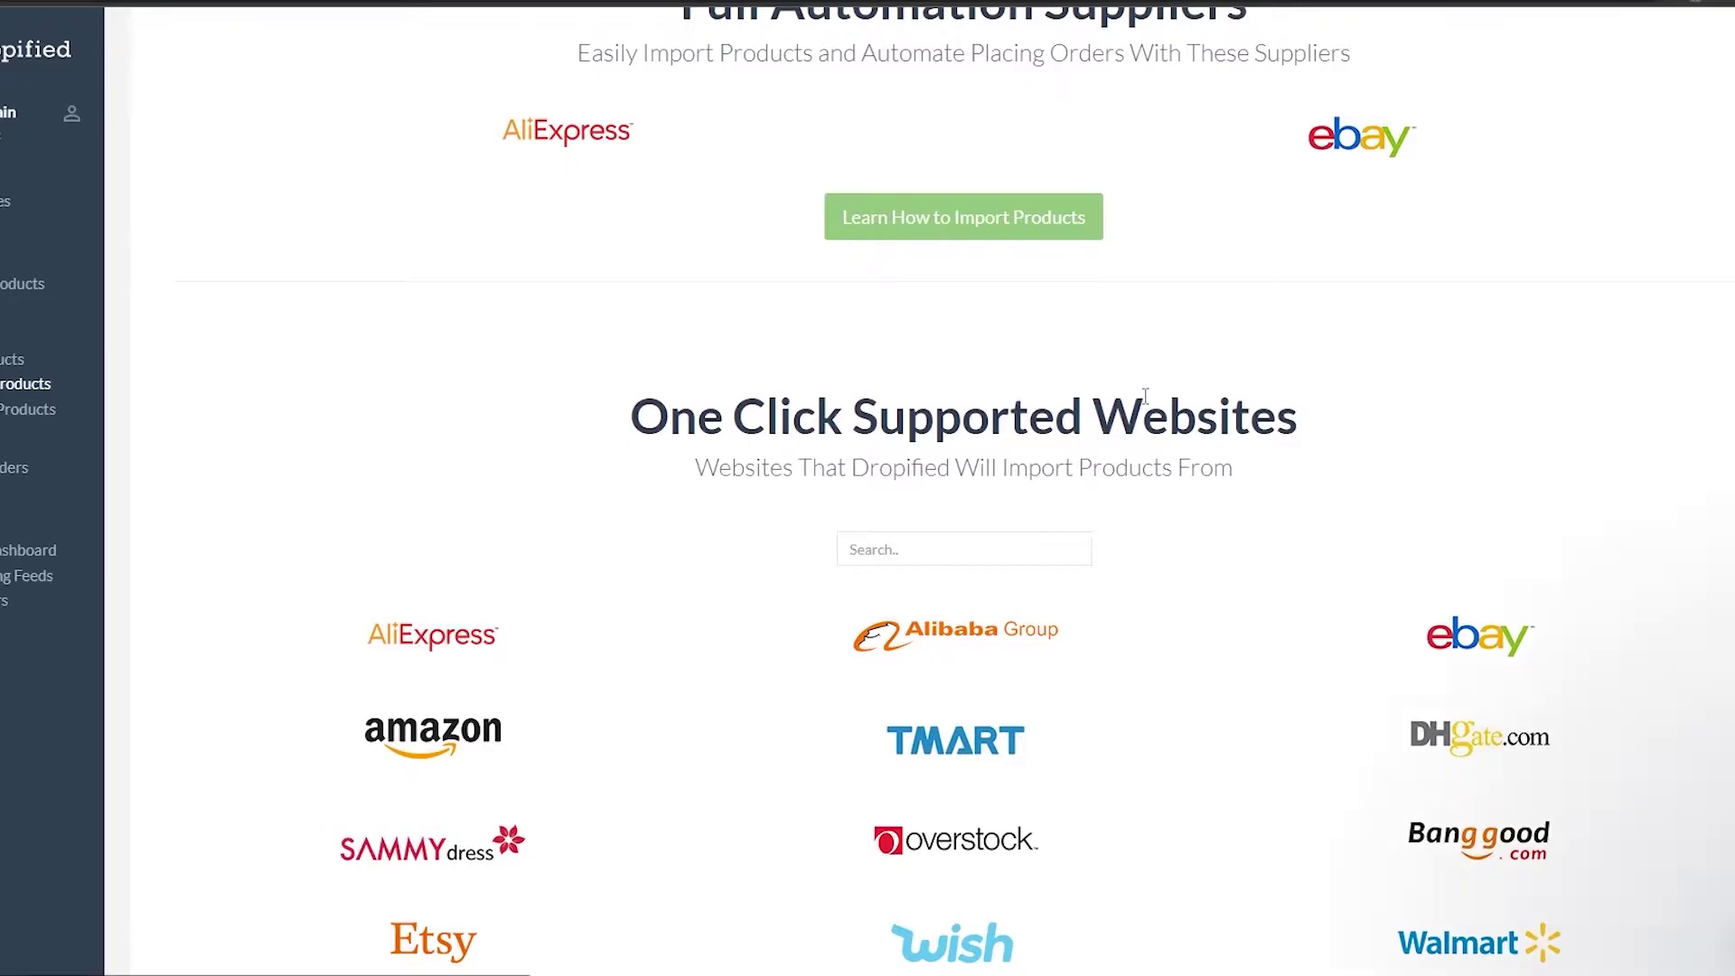
scroll(1144, 396, down, 3)
scroll(1211, 597, down, 3)
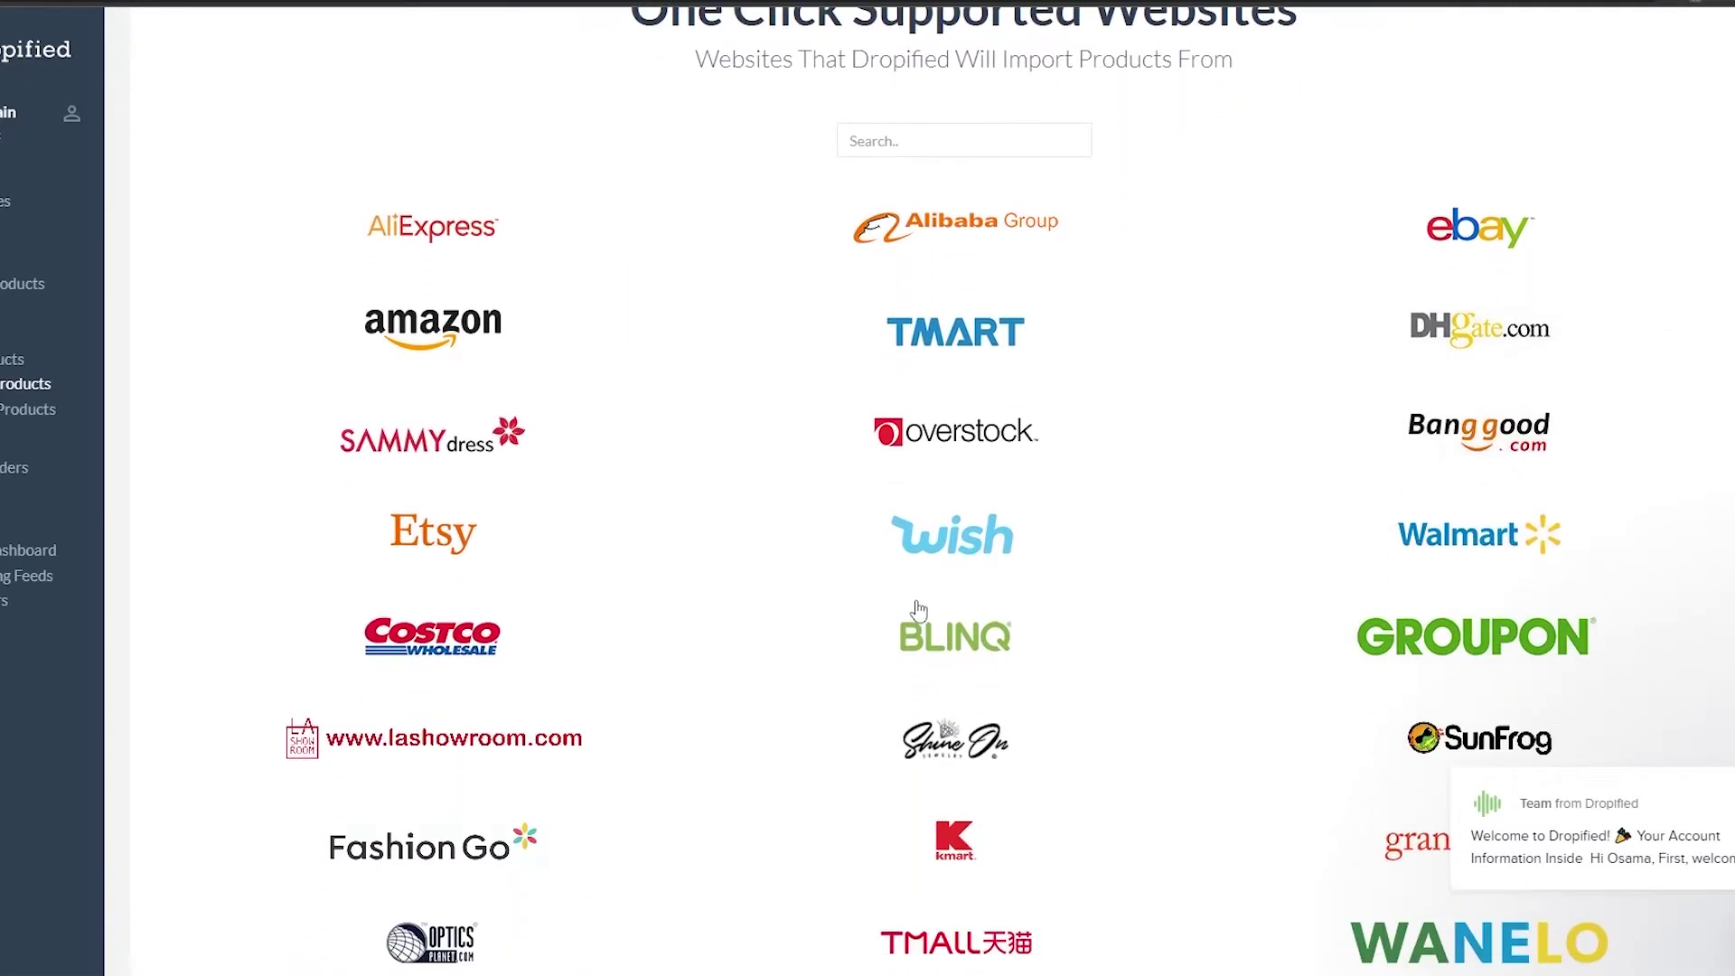
scroll(1211, 597, up, 3)
scroll(1015, 650, down, 5)
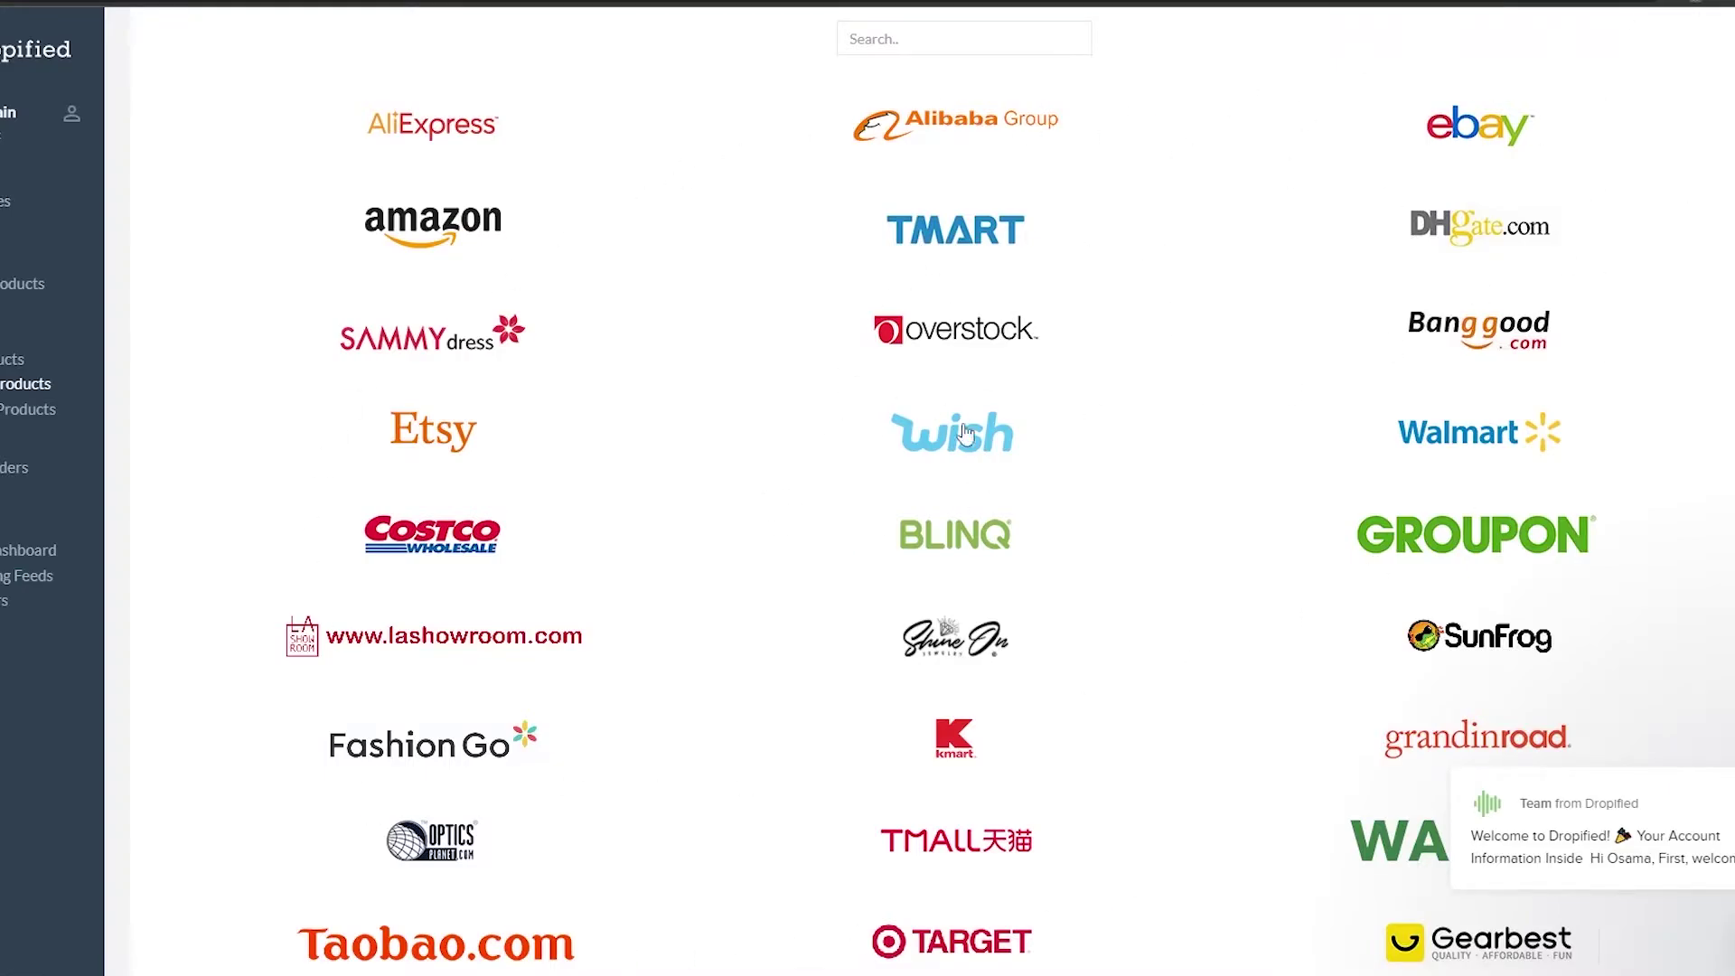
Step: Return to the top and open AliExpress from the Full Automation Suppliers
scroll(965, 432, down, 1)
scroll(958, 633, up, 10)
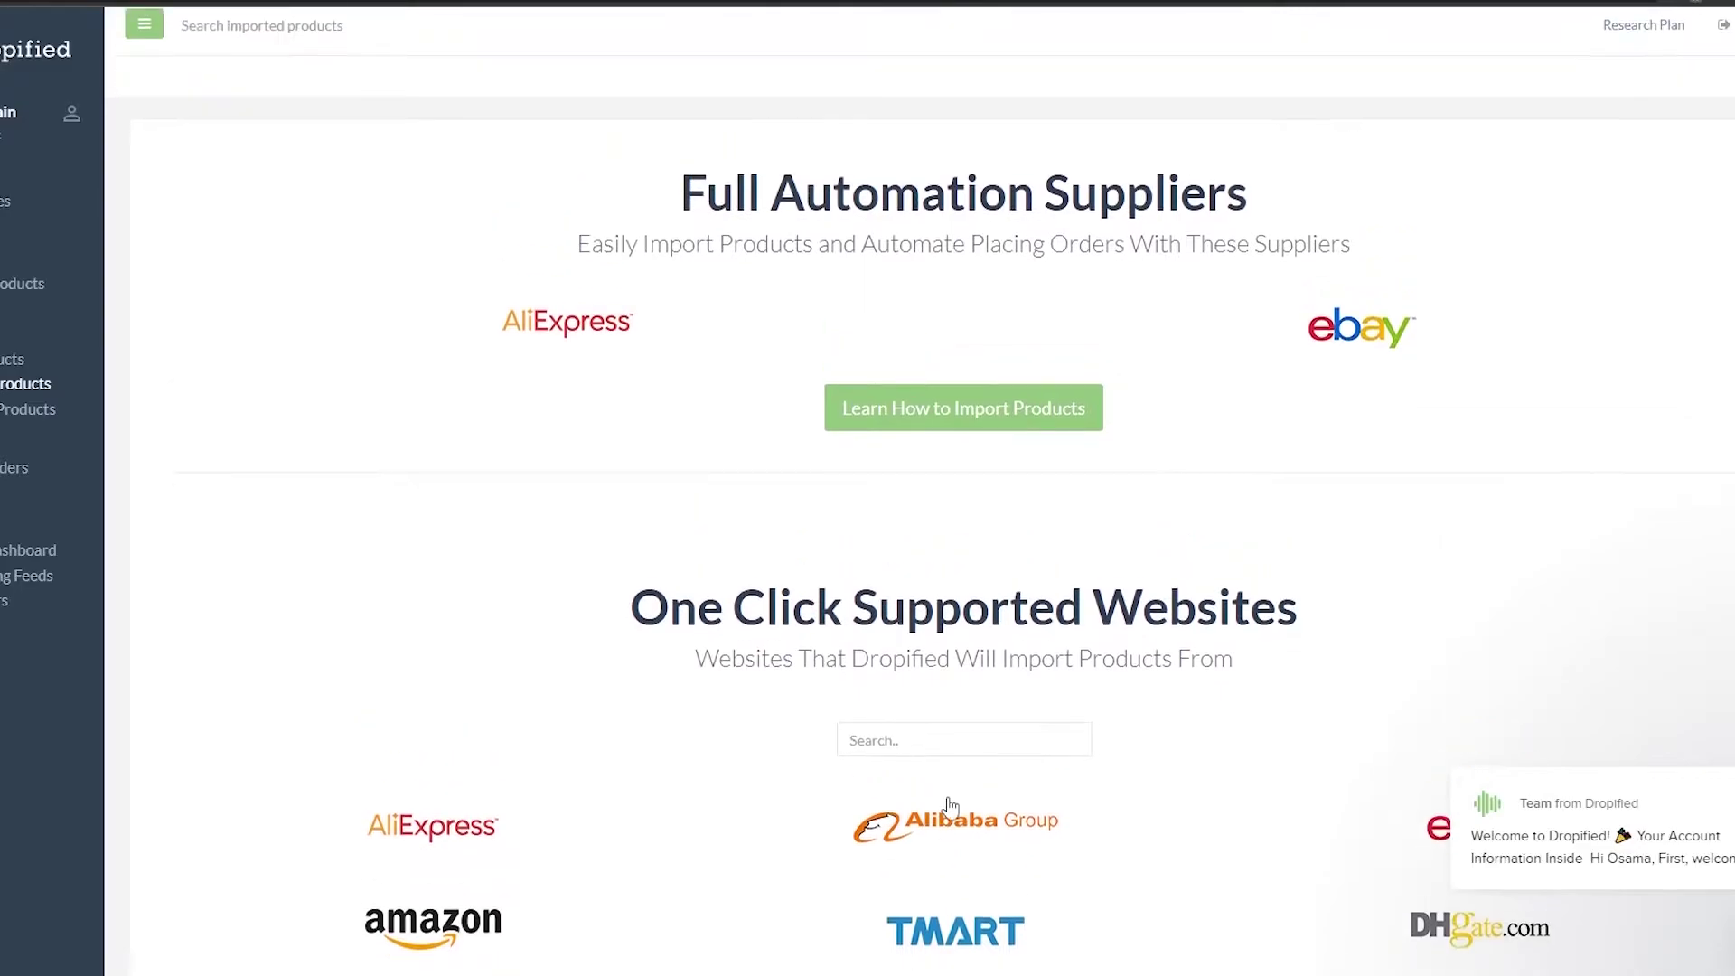
scroll(510, 298, up, 1)
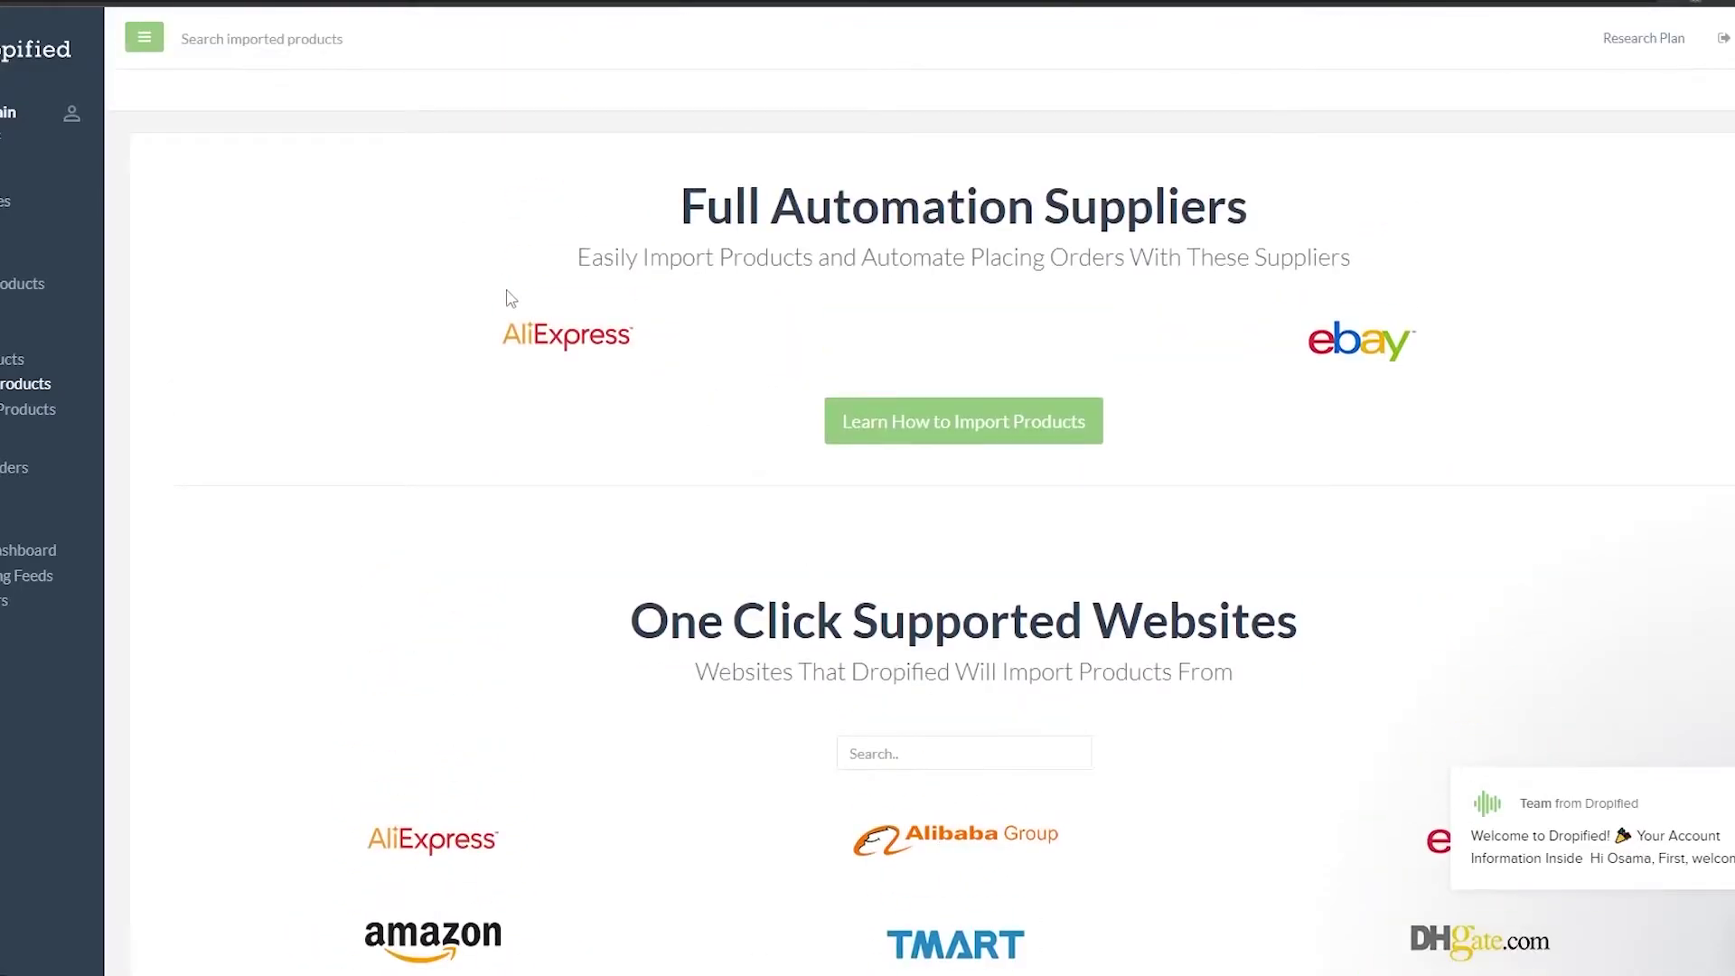
click(534, 349)
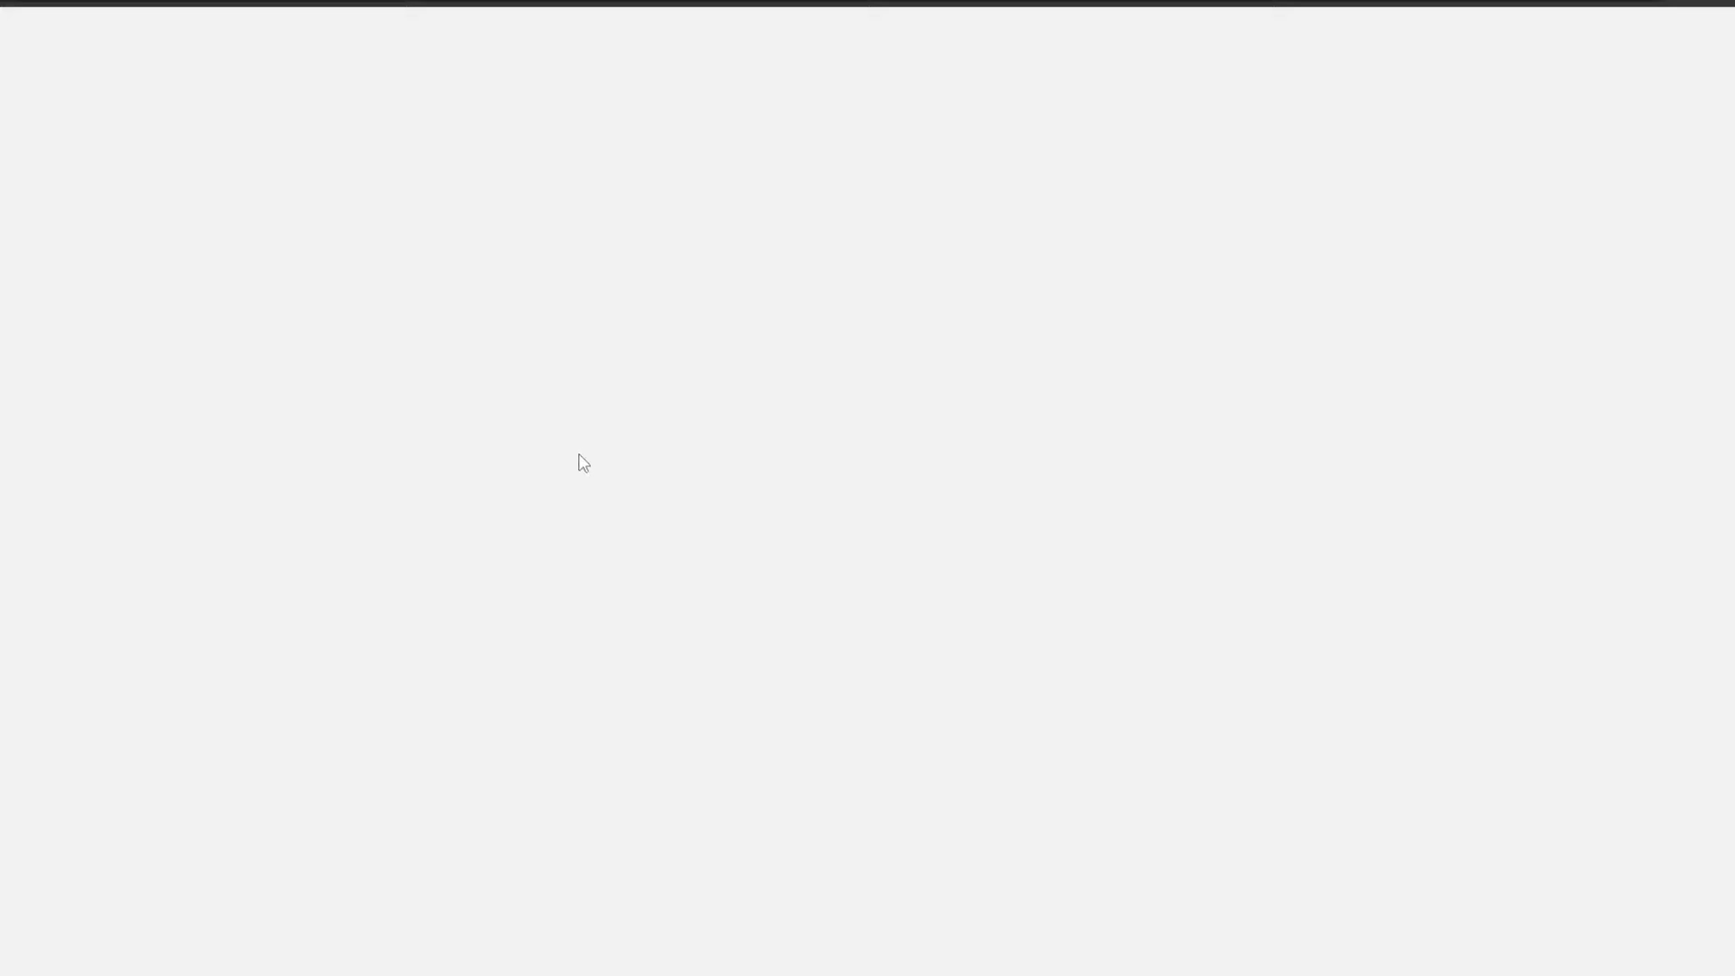
Step: Look over the AliExpress home page, opening and then closing the Dropified import panel
scroll(561, 471, down, 5)
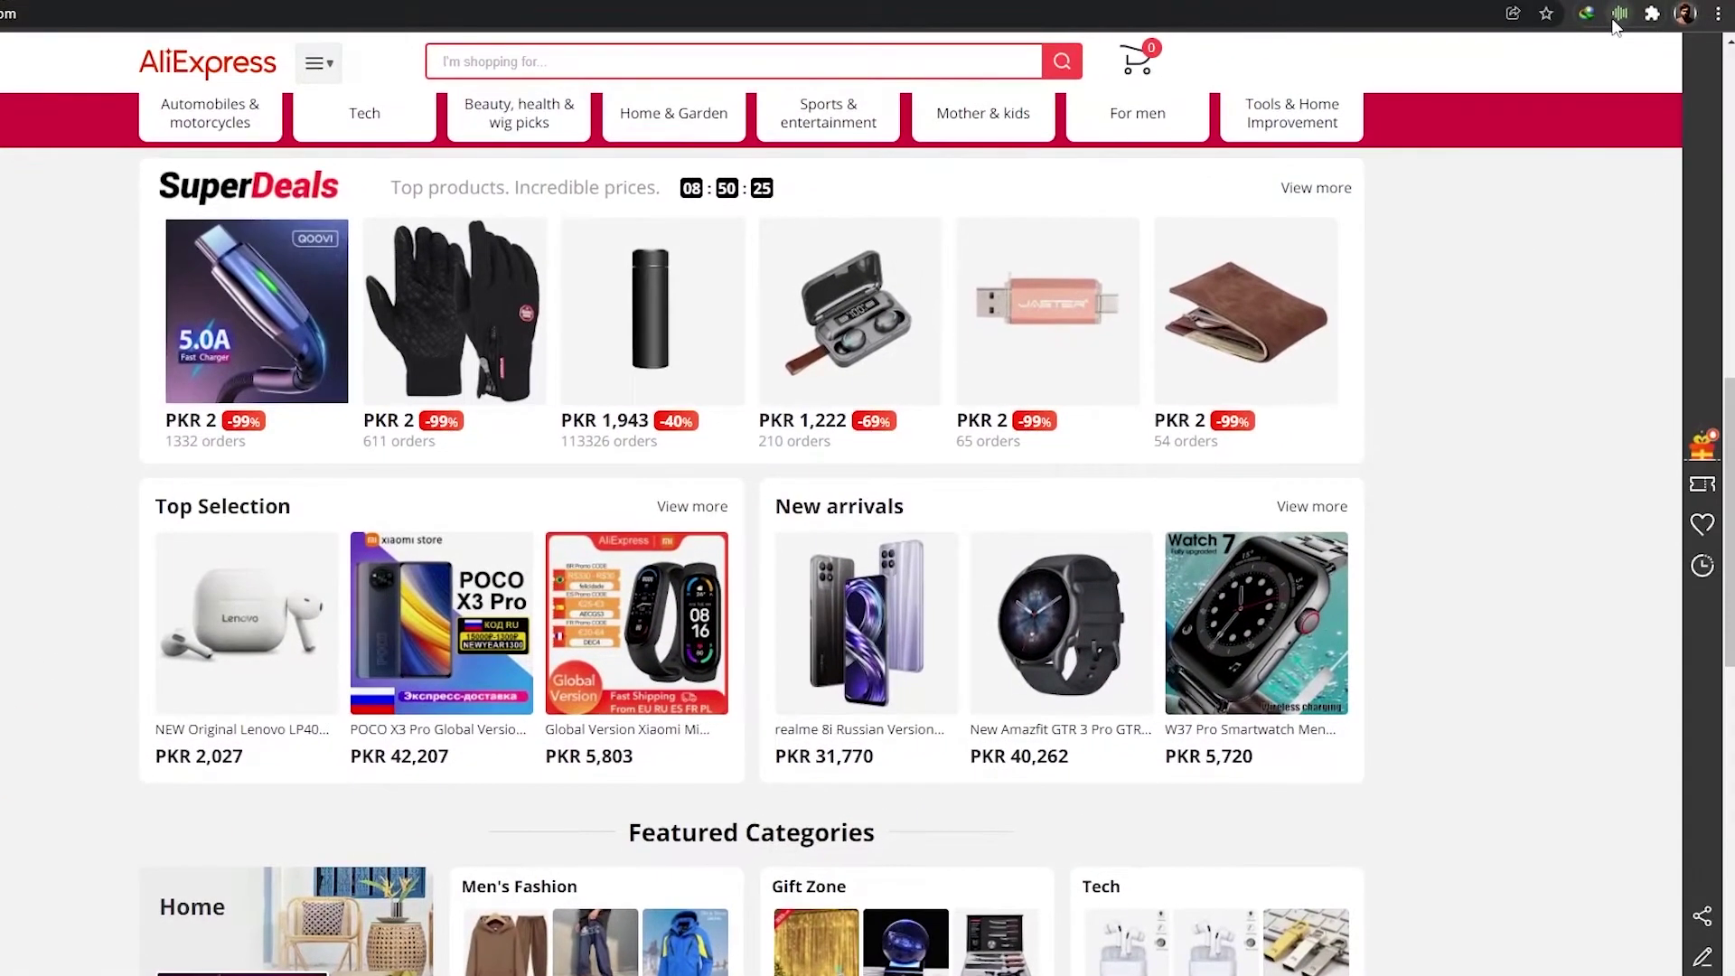
click(1619, 14)
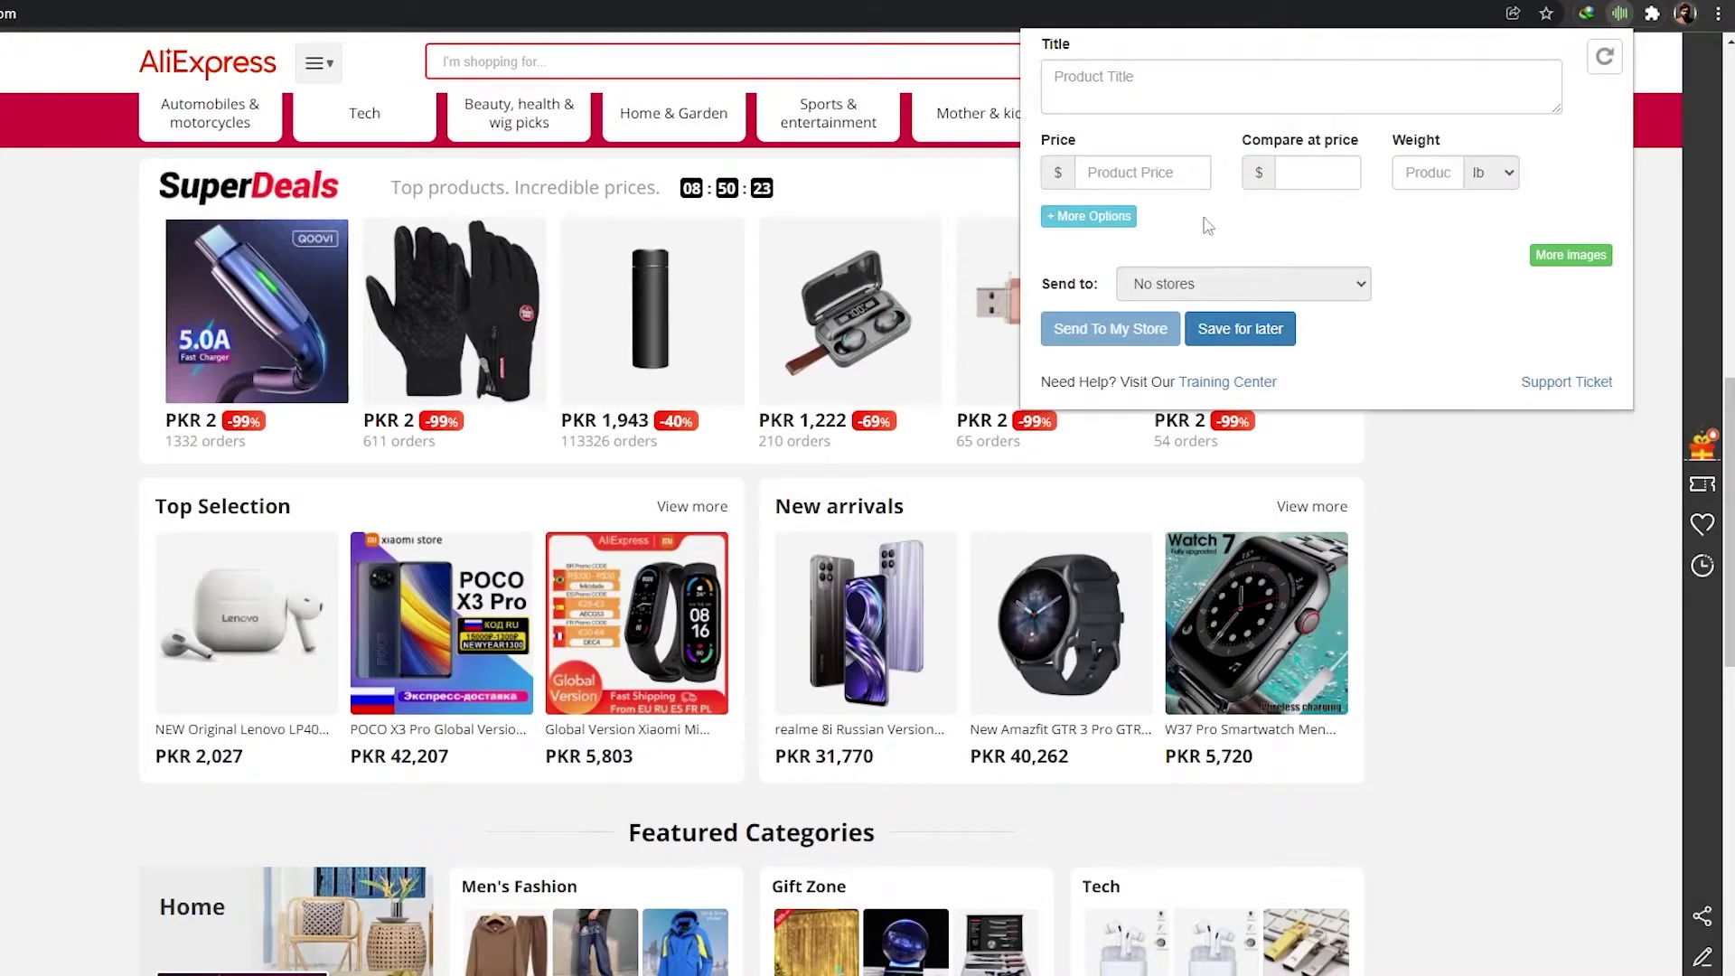
click(1572, 649)
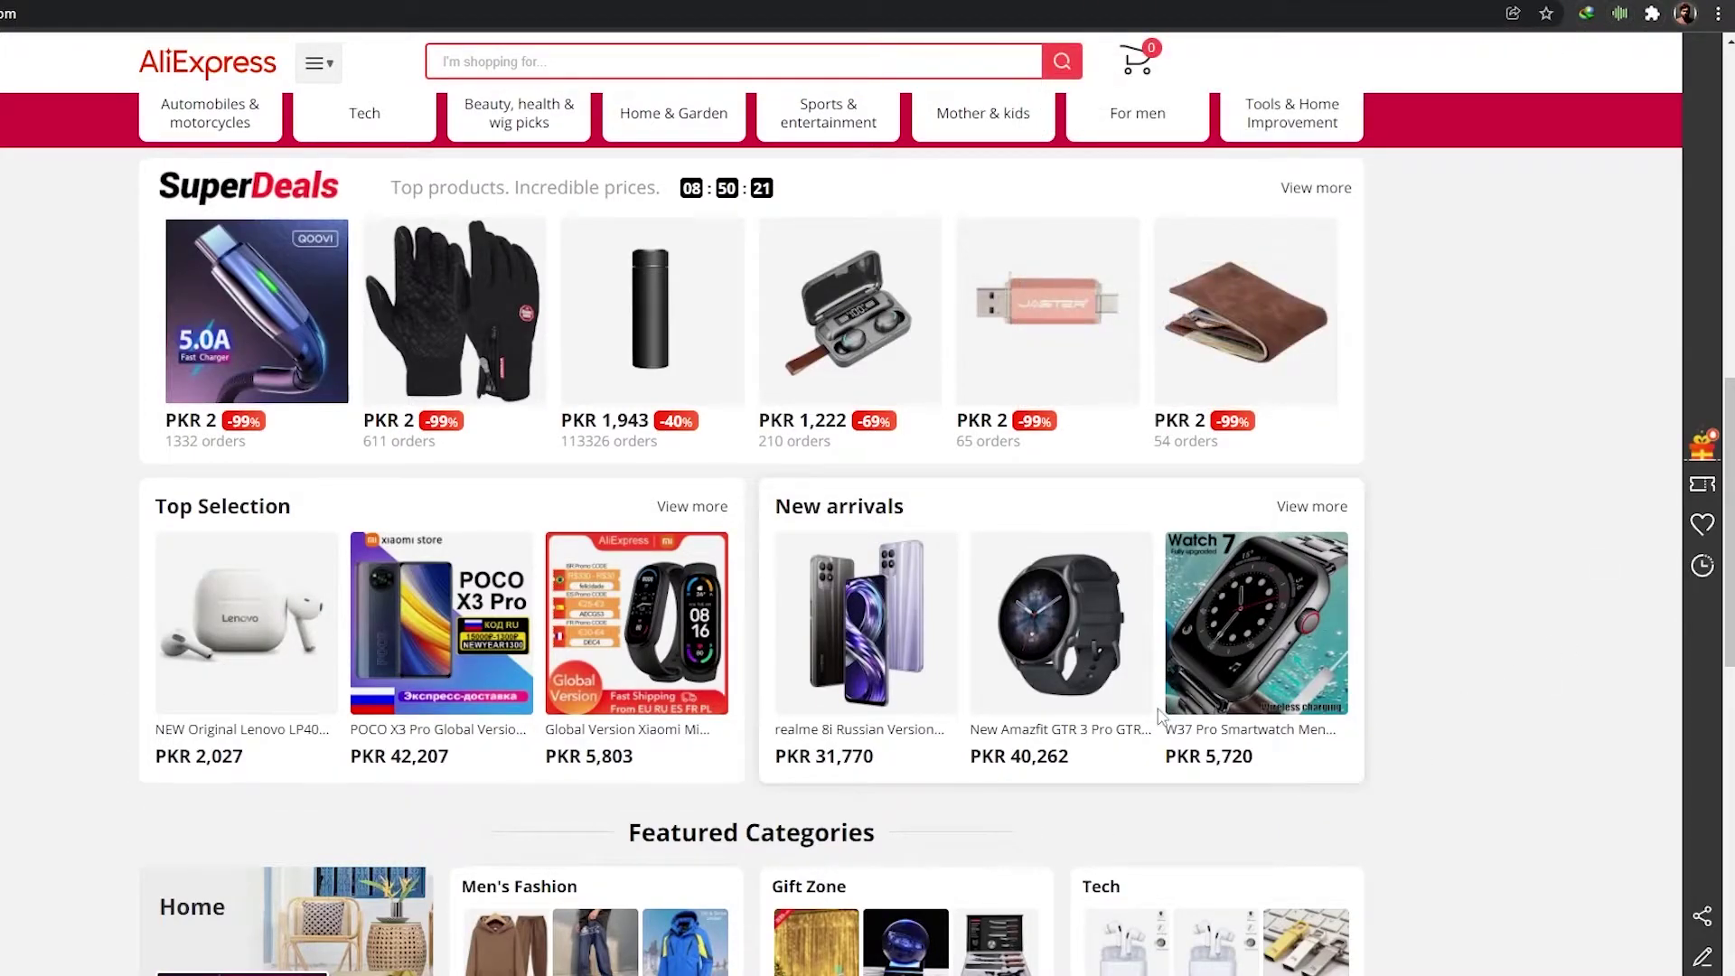
scroll(826, 714, up, 3)
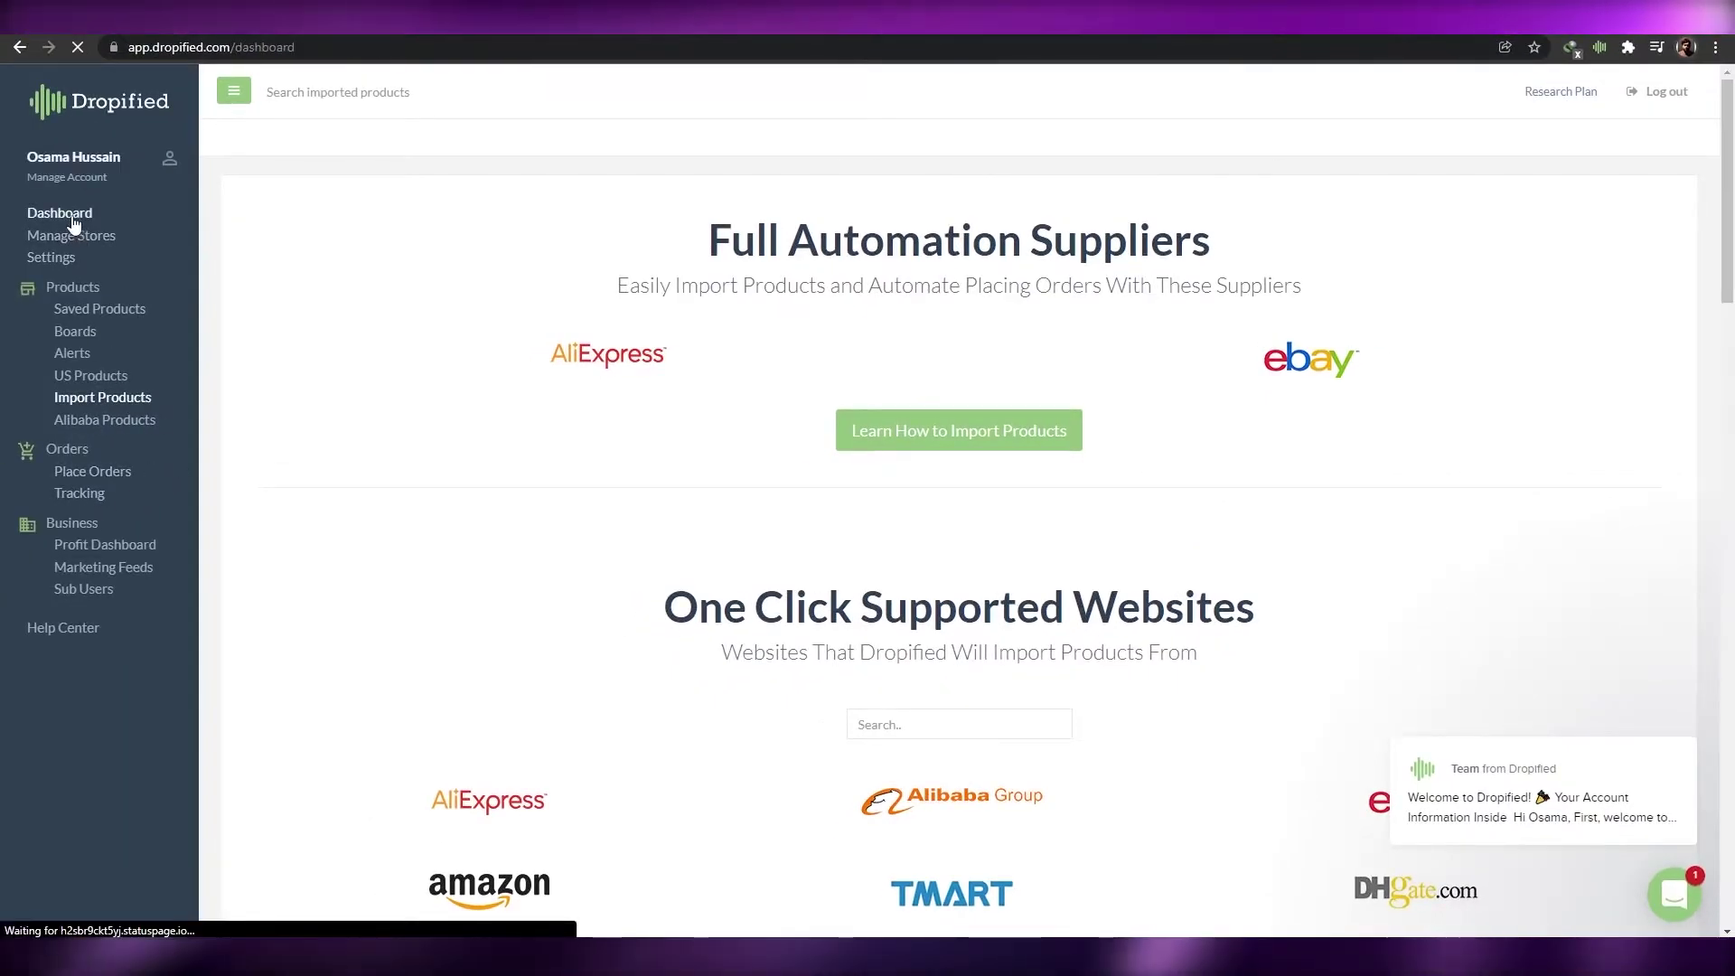
Step: Go to Manage Stores in the Dropified sidebar to view the store platforms
click(70, 215)
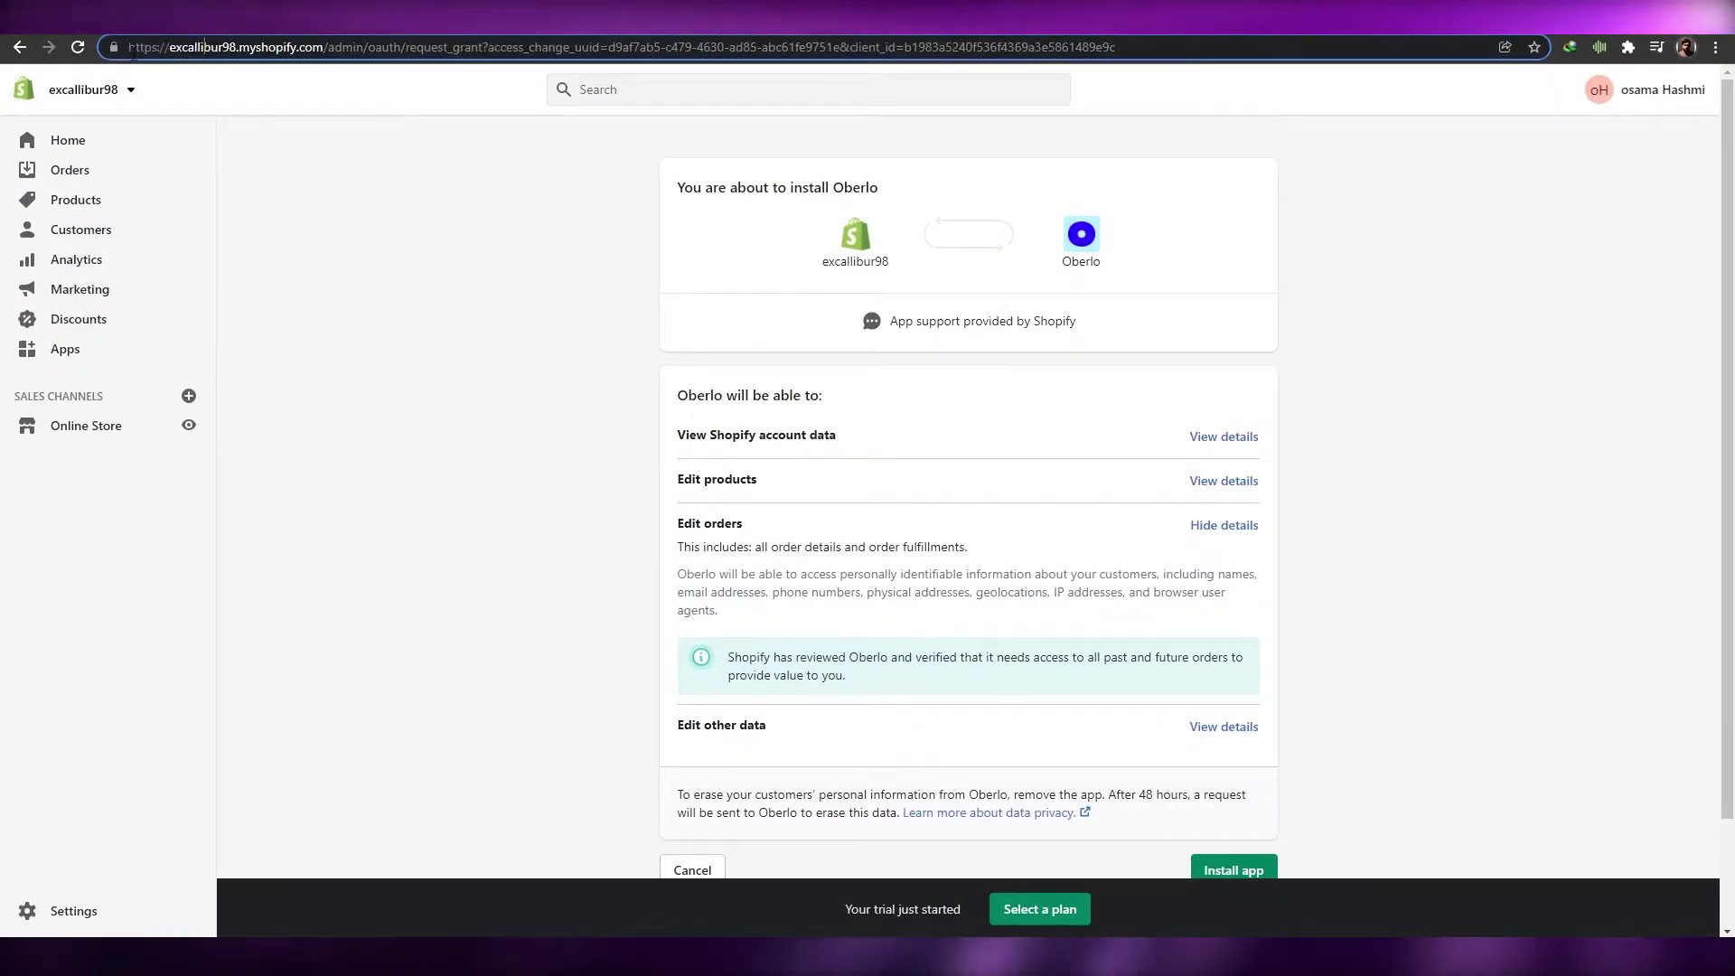
Step: Select the shop domain in the address bar of the Oberlo install page
drag(169, 47, 323, 47)
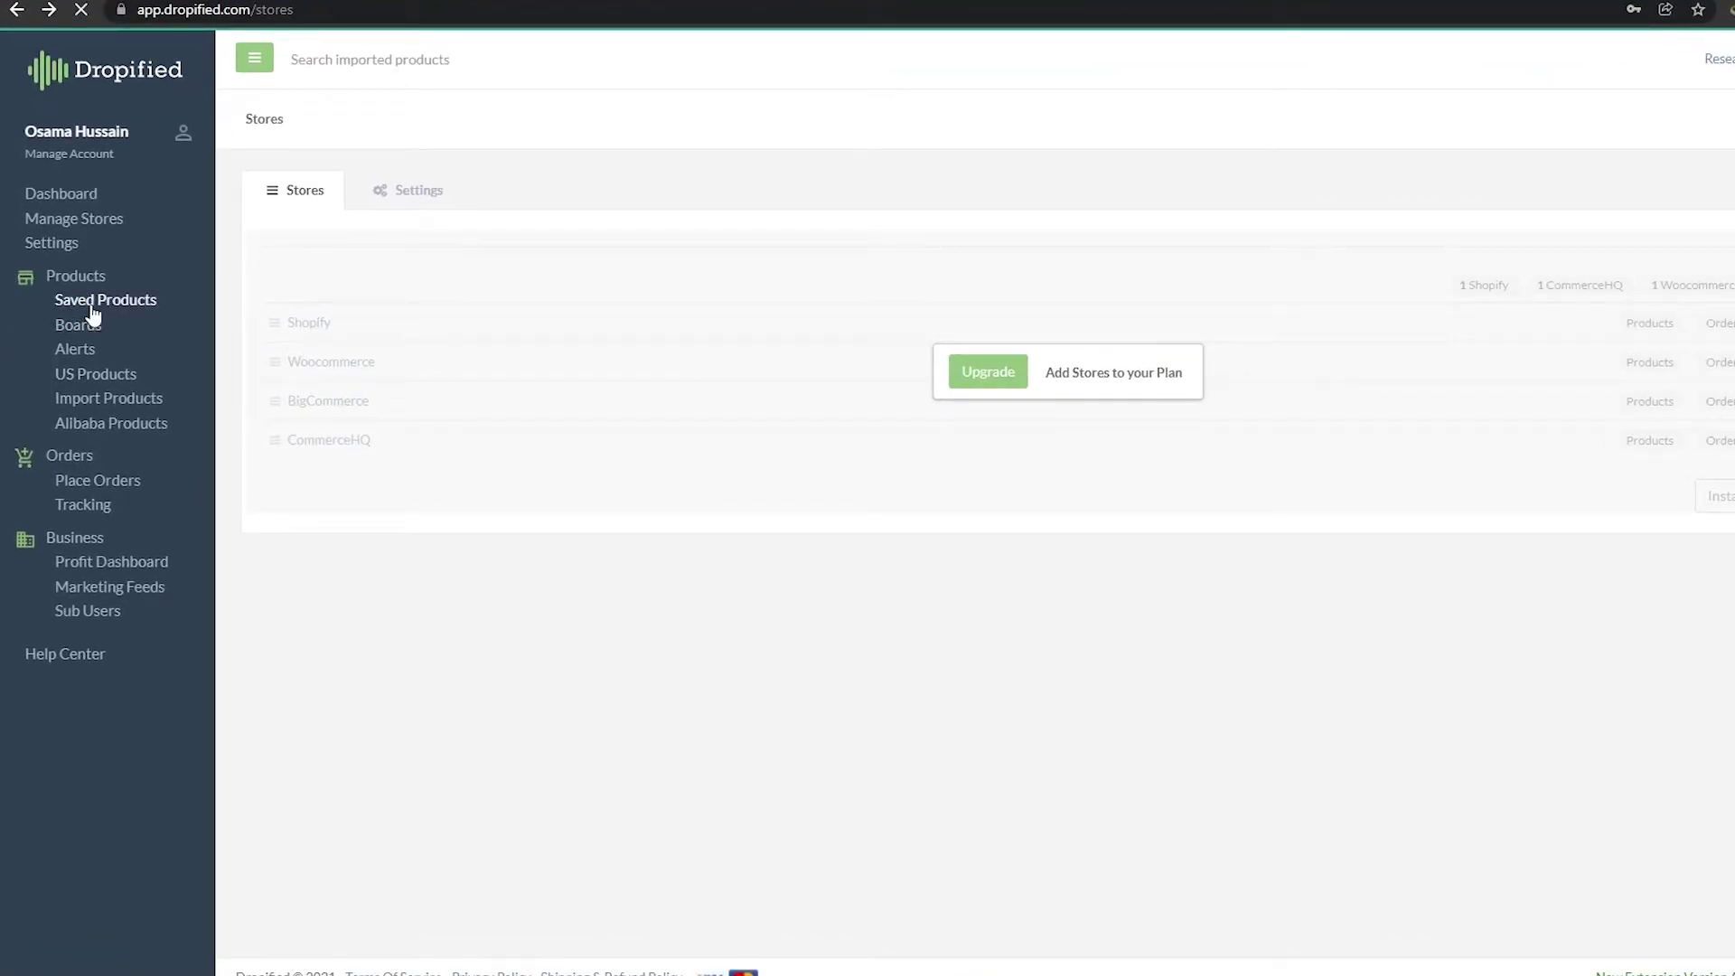
Step: Reopen Dropified's Import Products supplier list to bring back the AliExpress home page
click(118, 398)
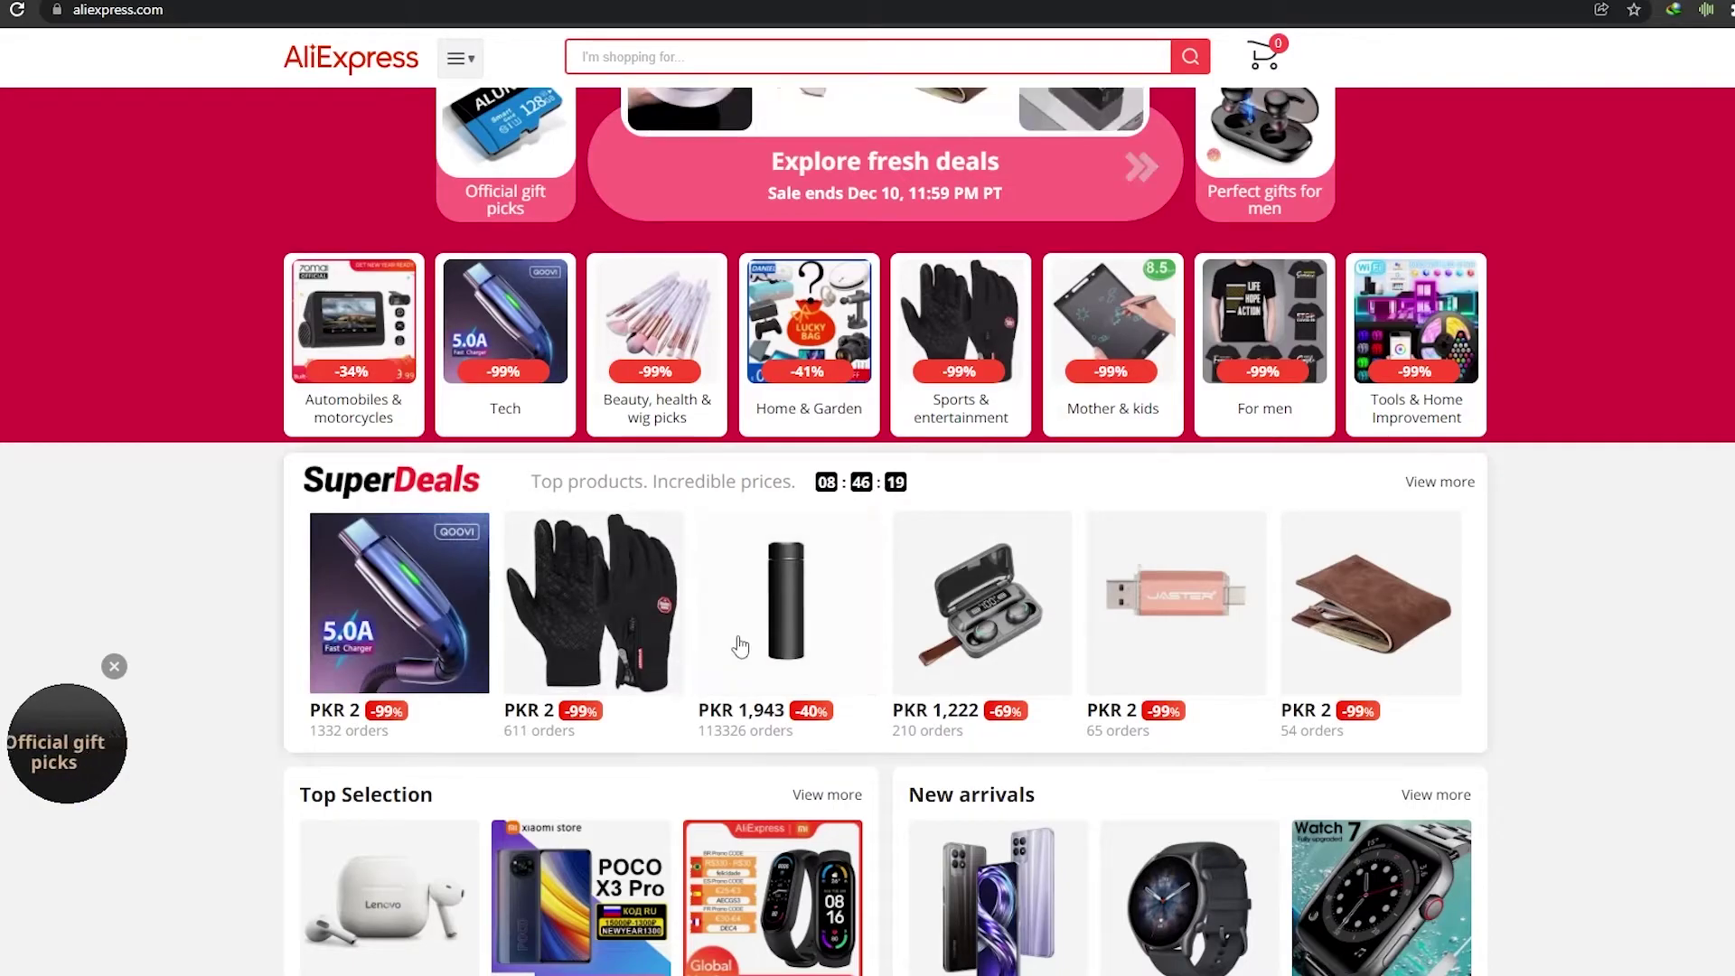
Step: Search AliExpress for 'watches'
scroll(594, 757, down, 2)
scroll(594, 757, down, 10)
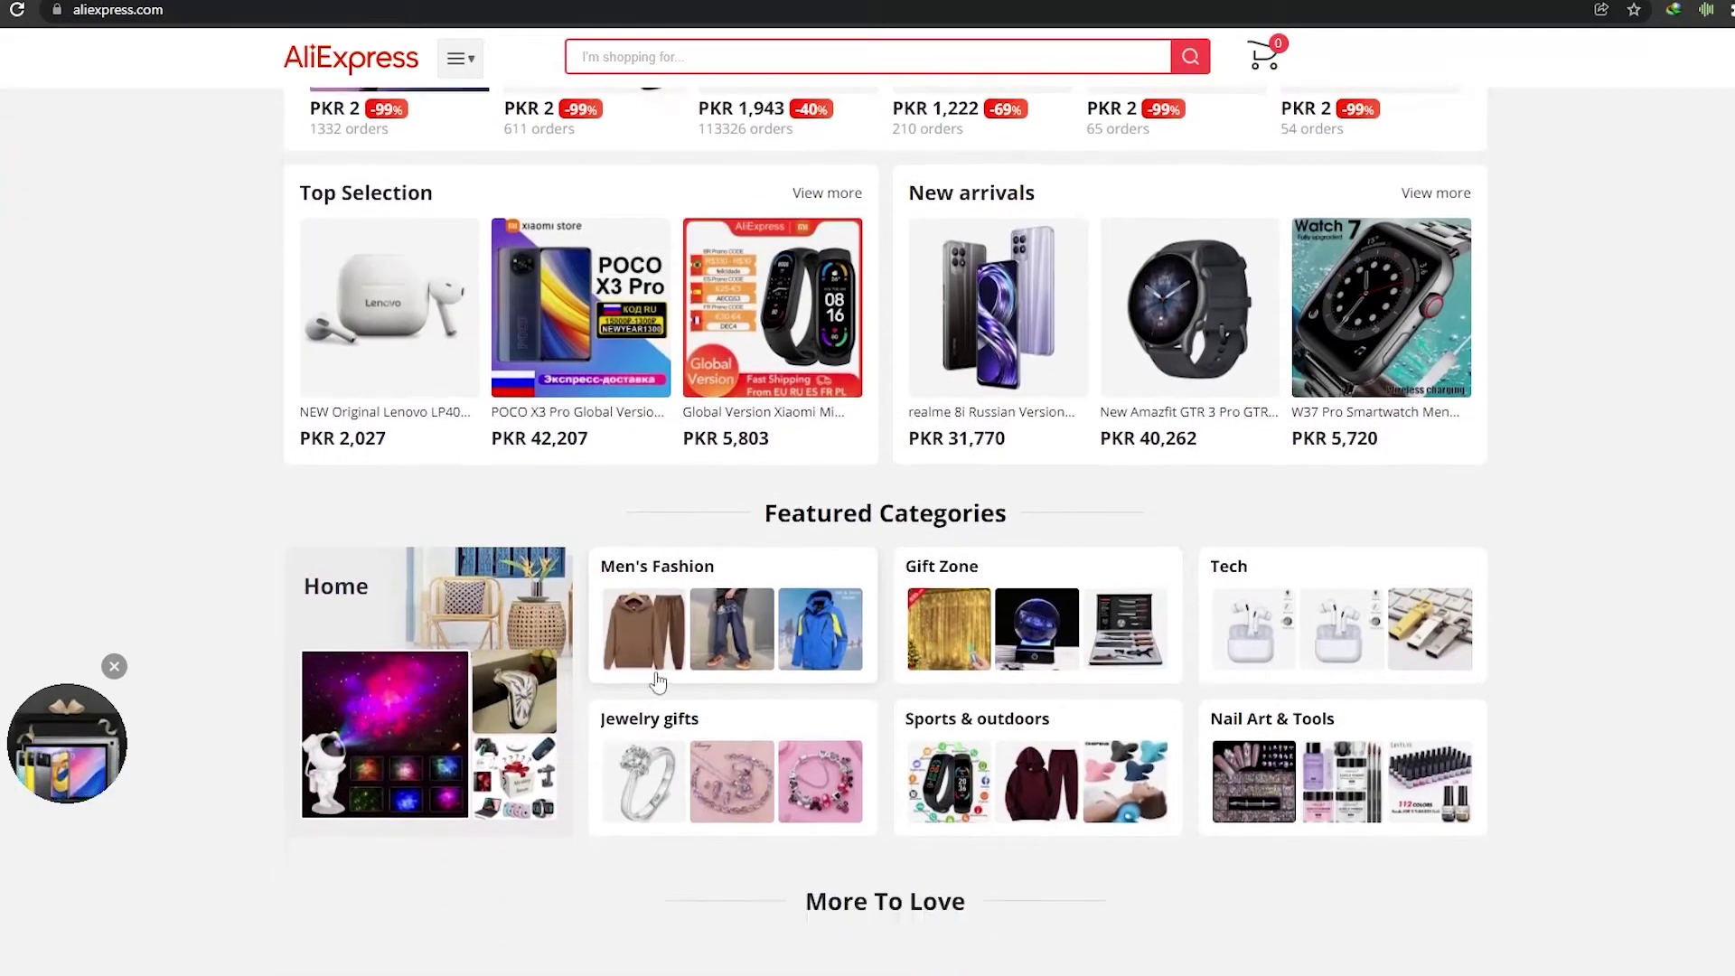
scroll(805, 815, up, 5)
scroll(805, 815, up, 15)
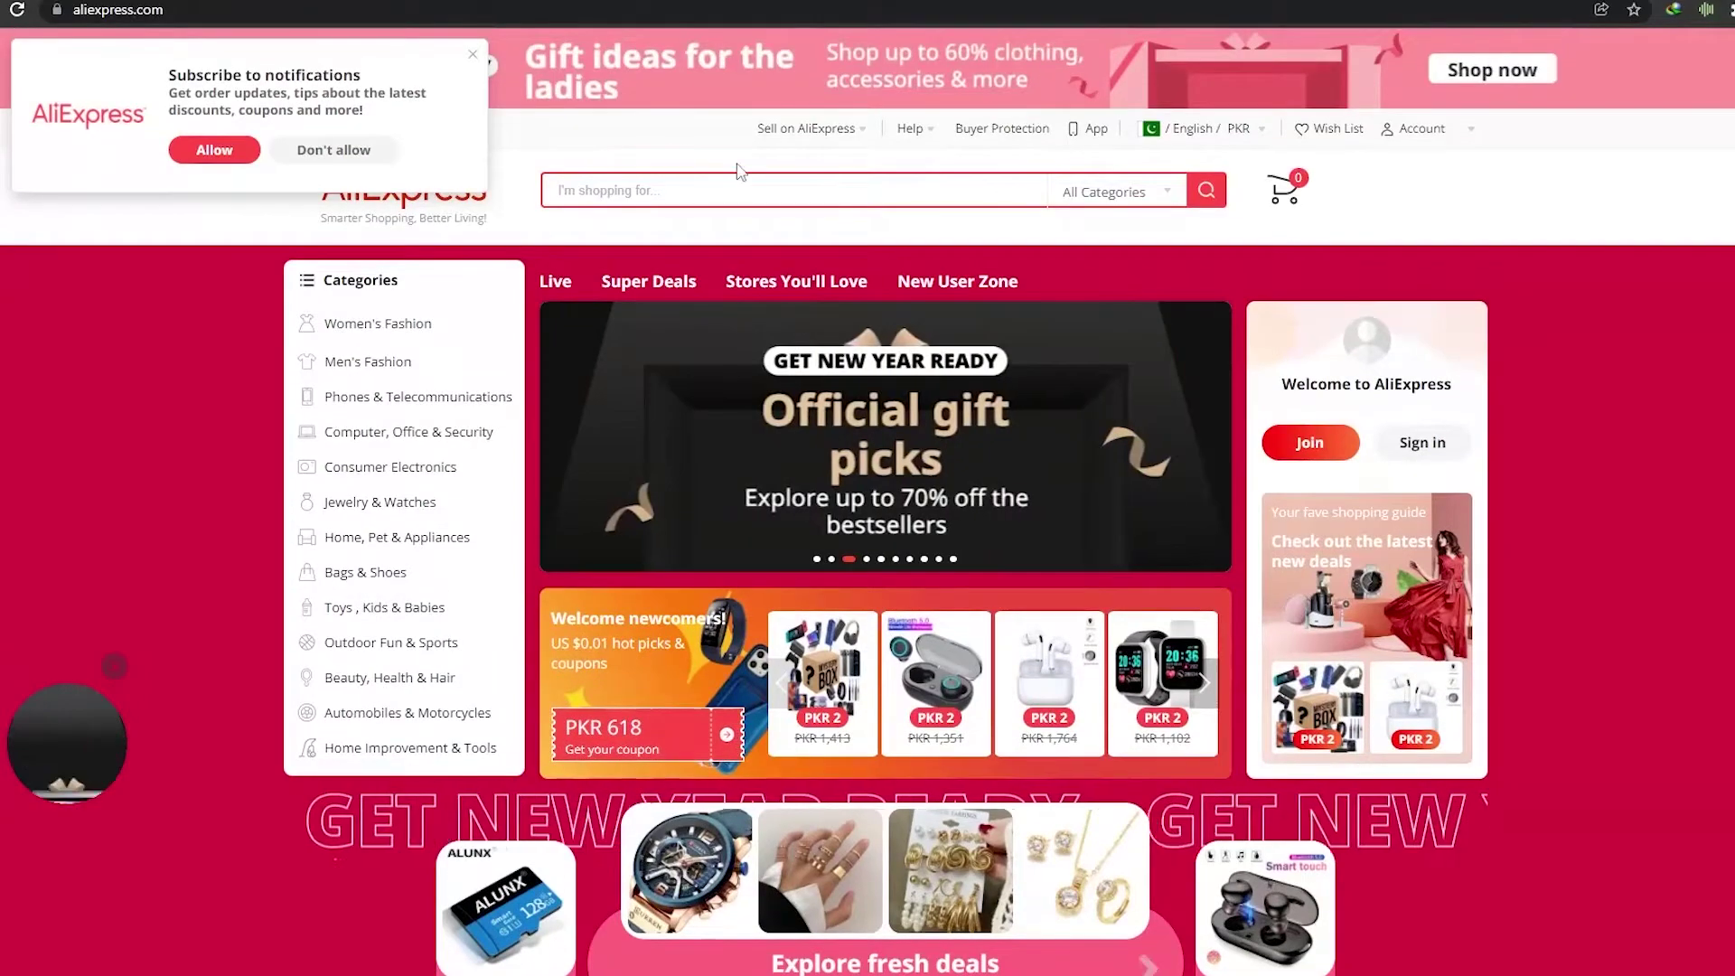
click(736, 188)
text(watches)
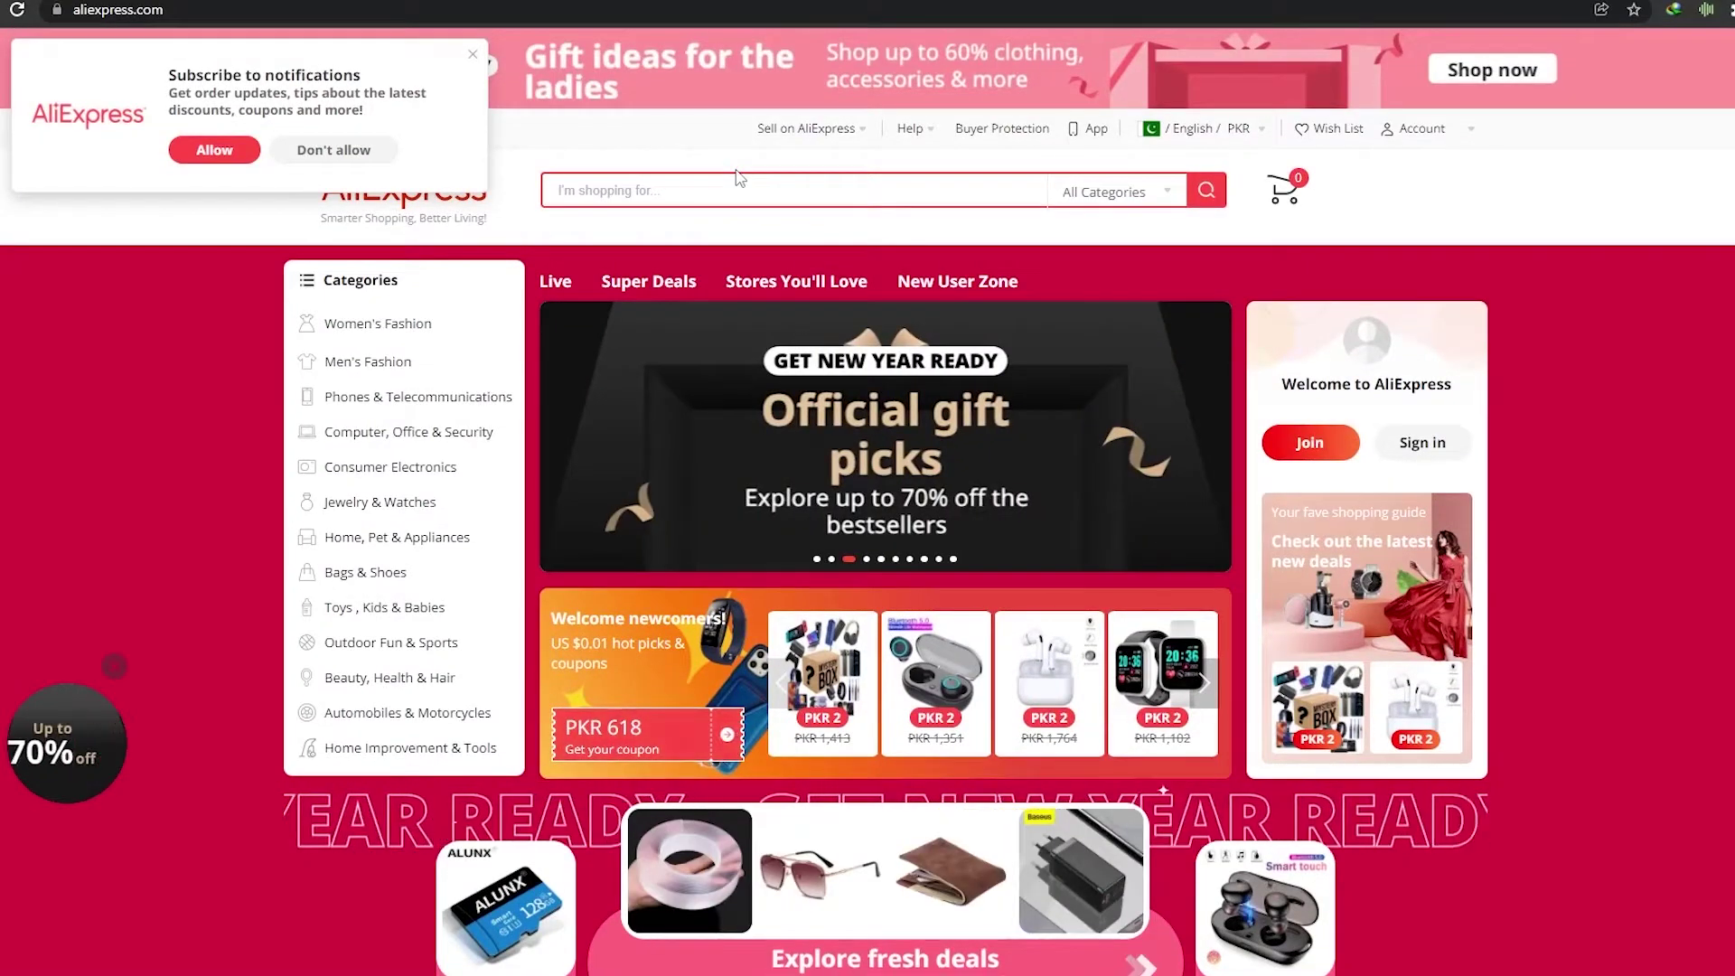
key(Return)
Step: Open the LIGE men's leather chronograph watch (PKR 3,000) from the results
scroll(1084, 488, down, 3)
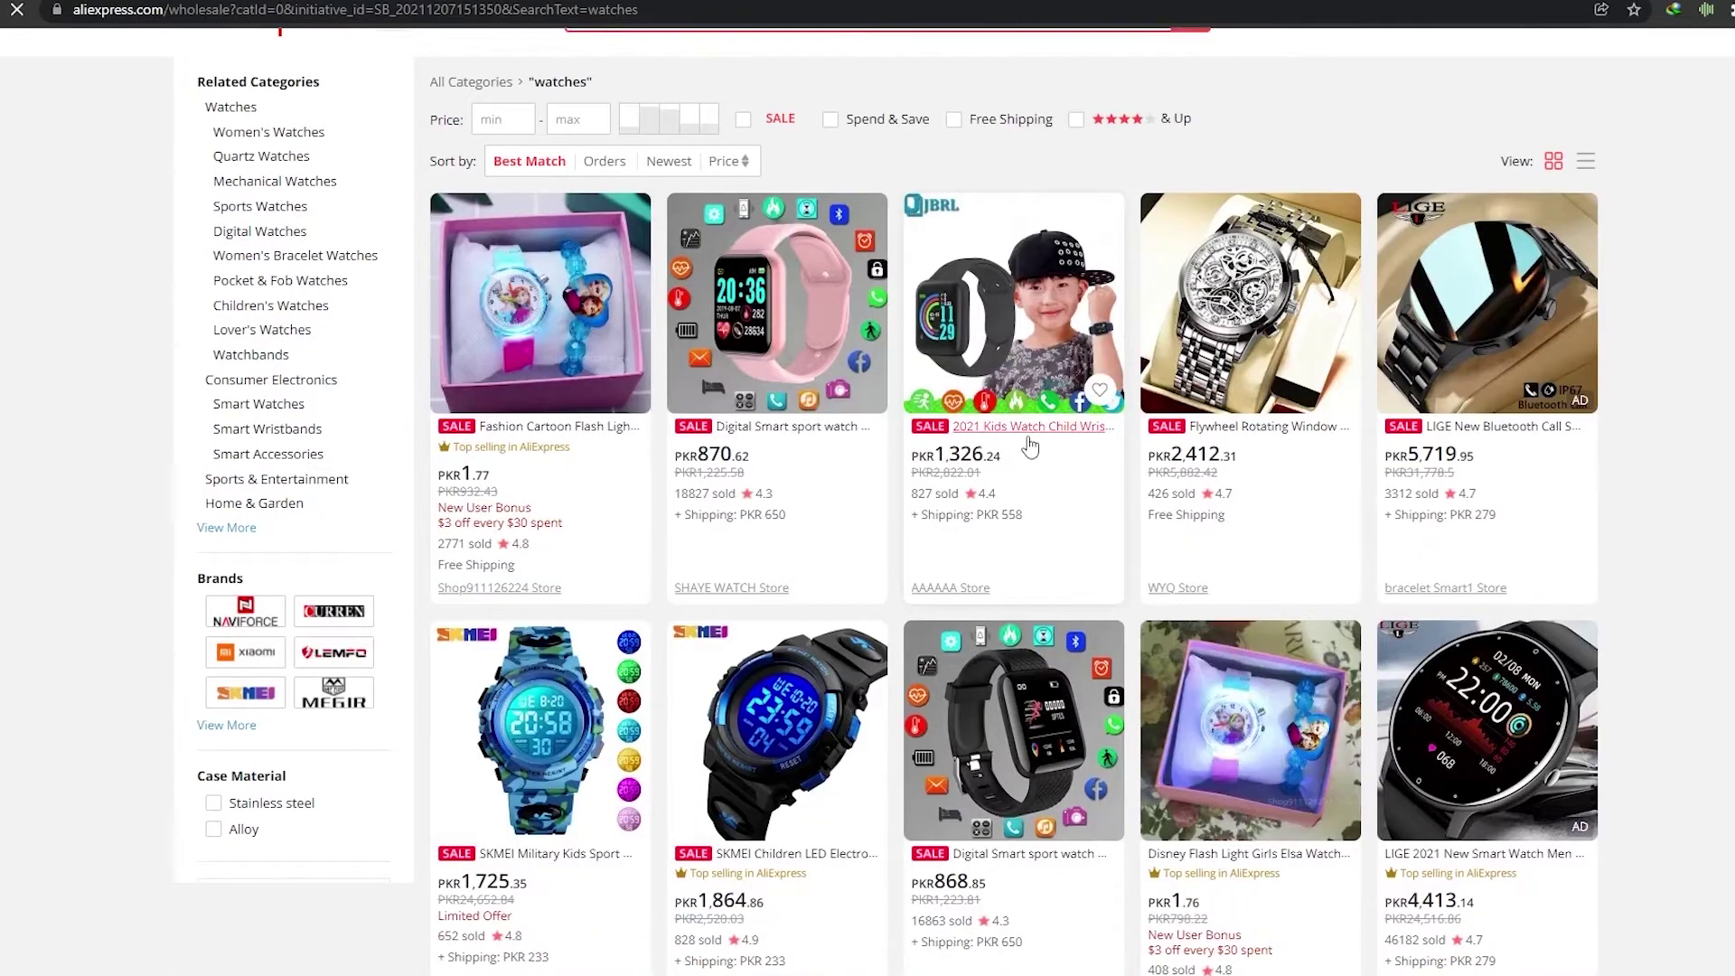
scroll(853, 567, down, 2)
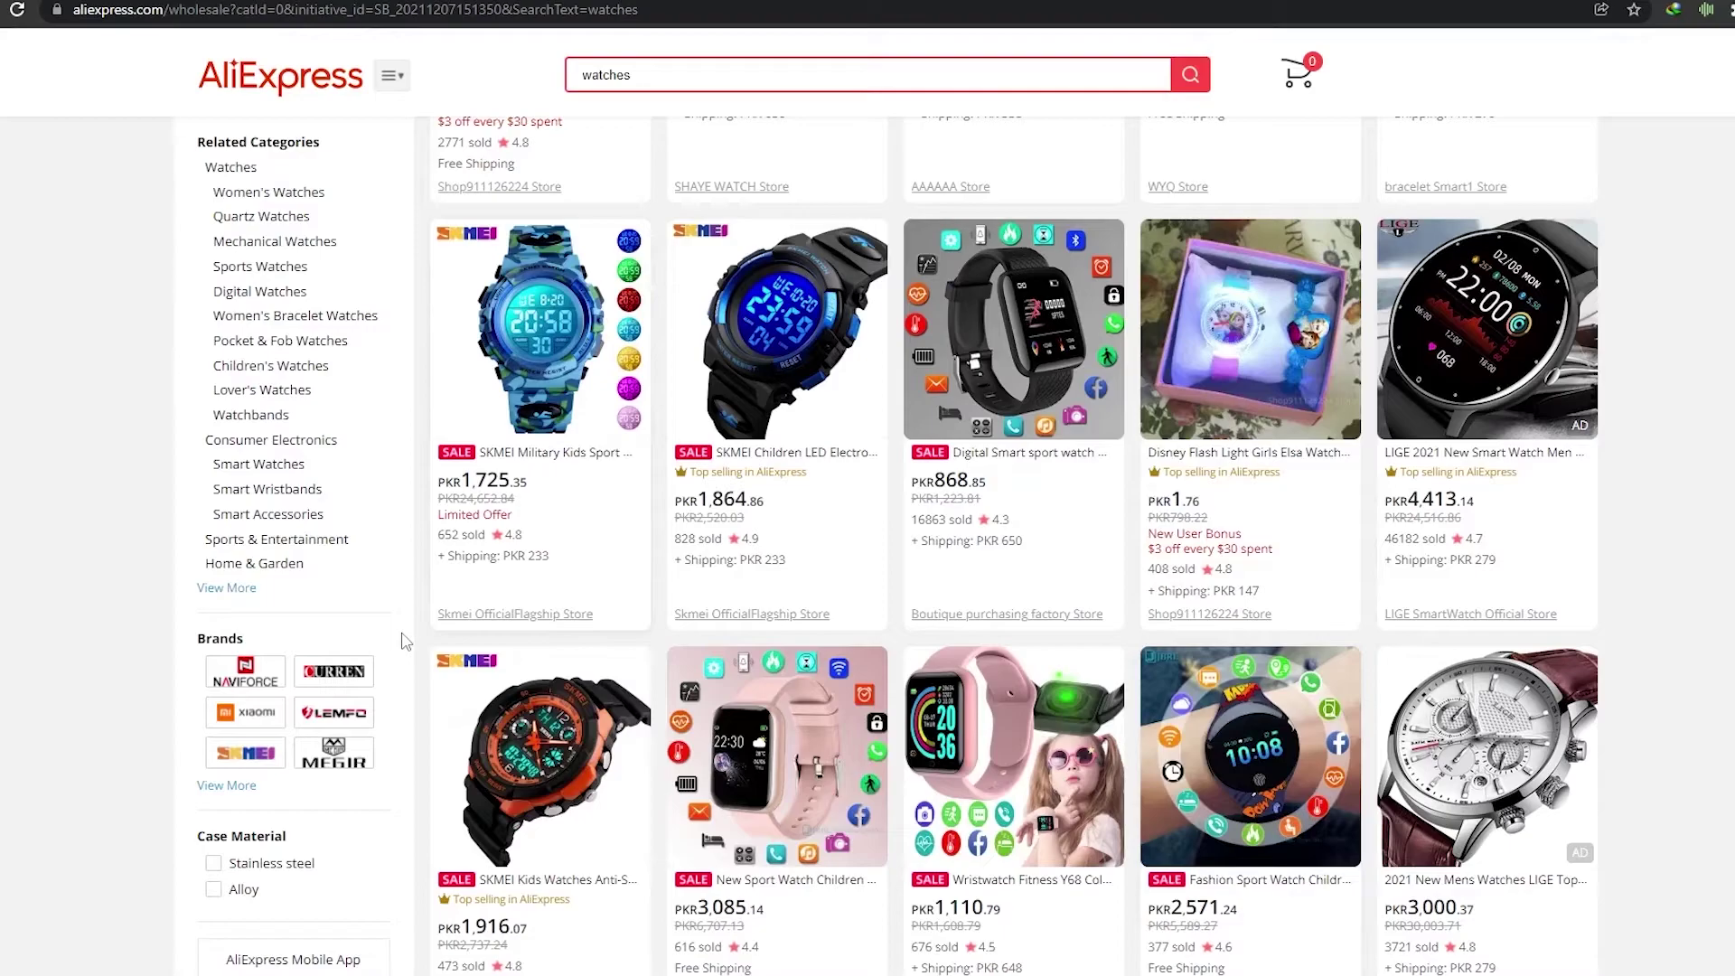
scroll(404, 641, down, 1)
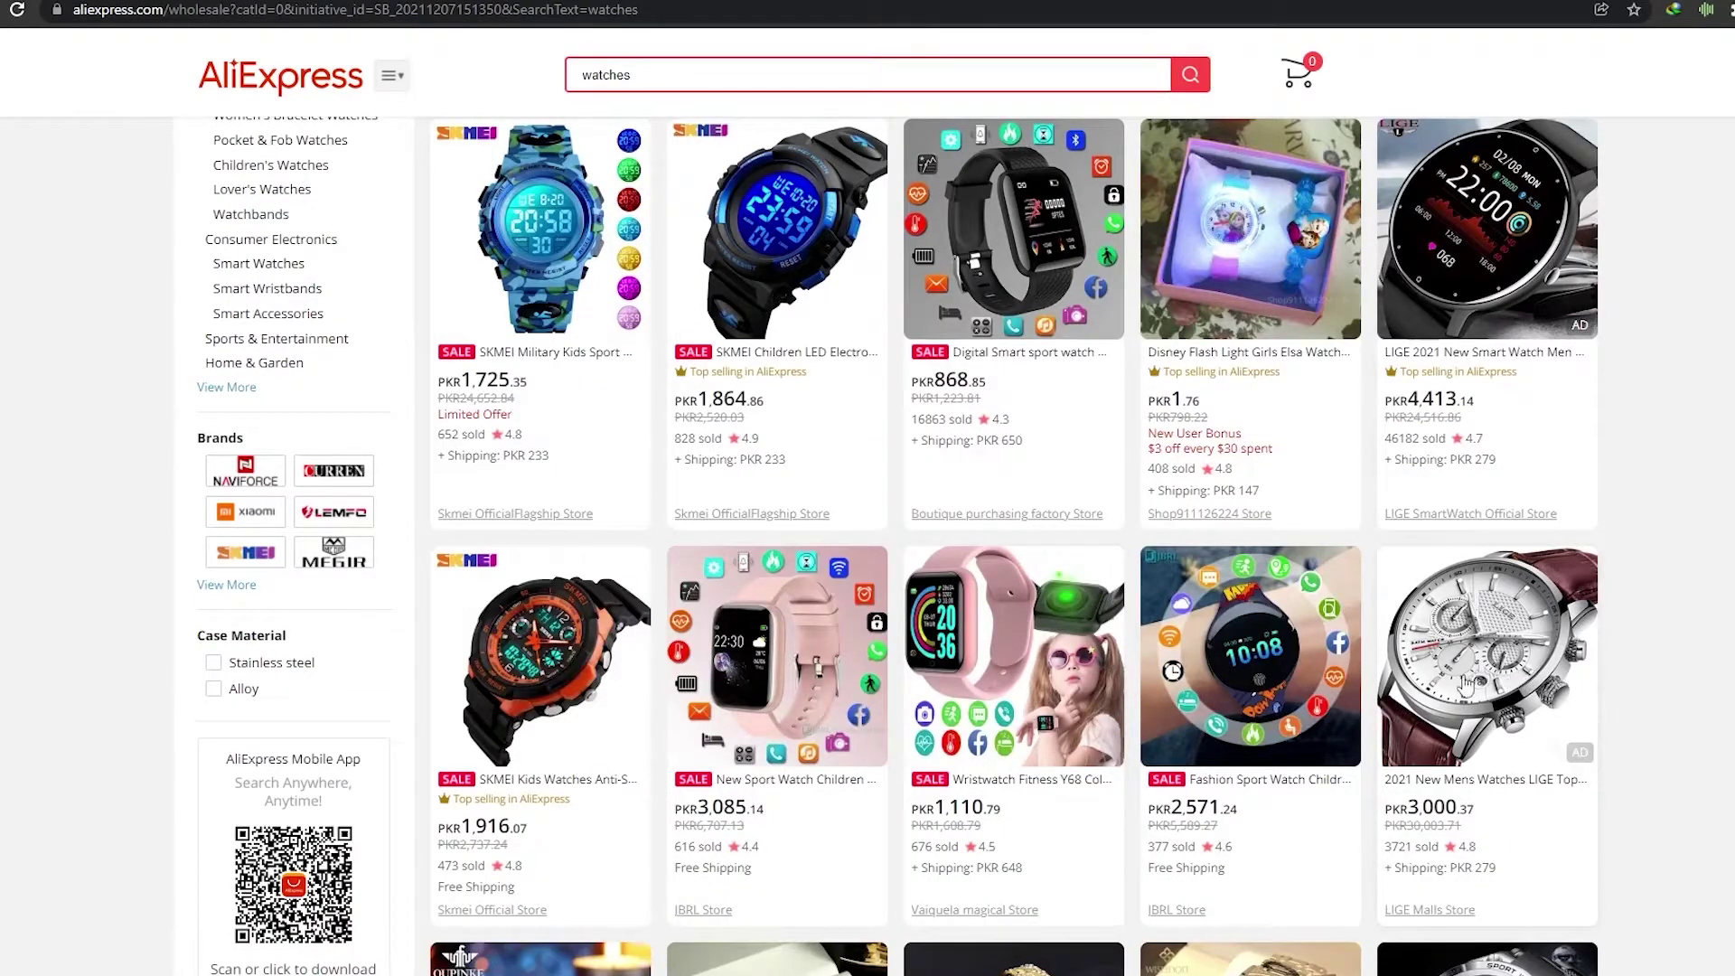
click(1501, 697)
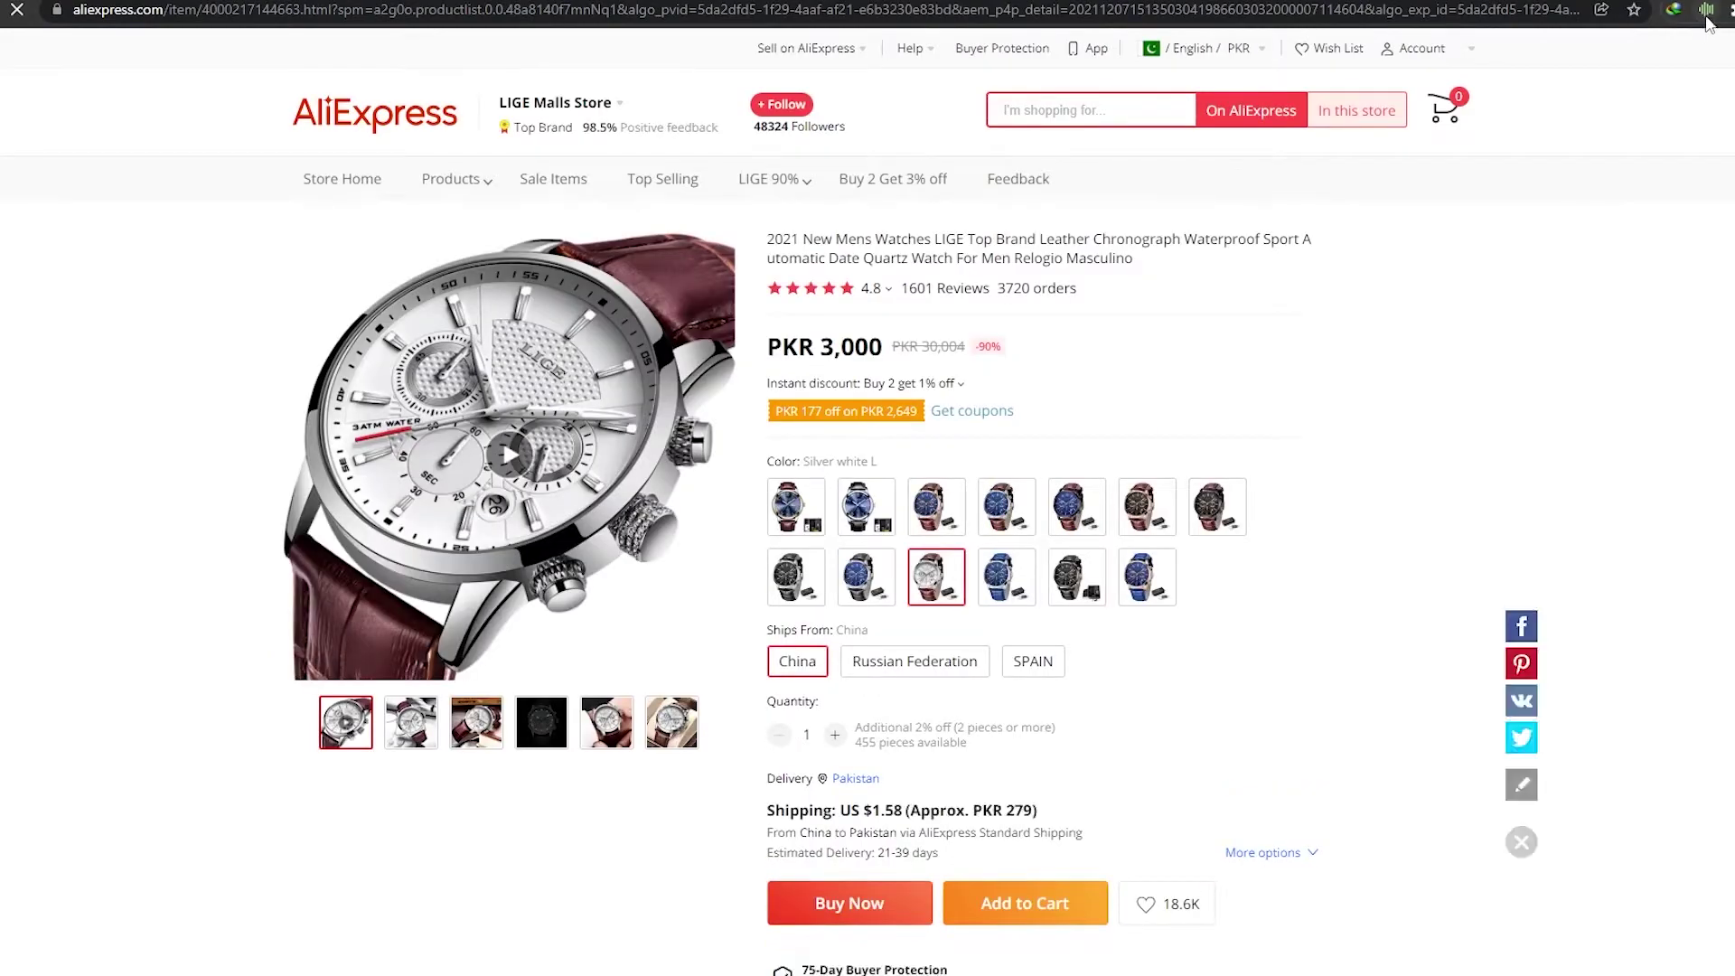
Step: Save the LIGE watch to Dropified for later and view its product page at 3000.37
click(1706, 13)
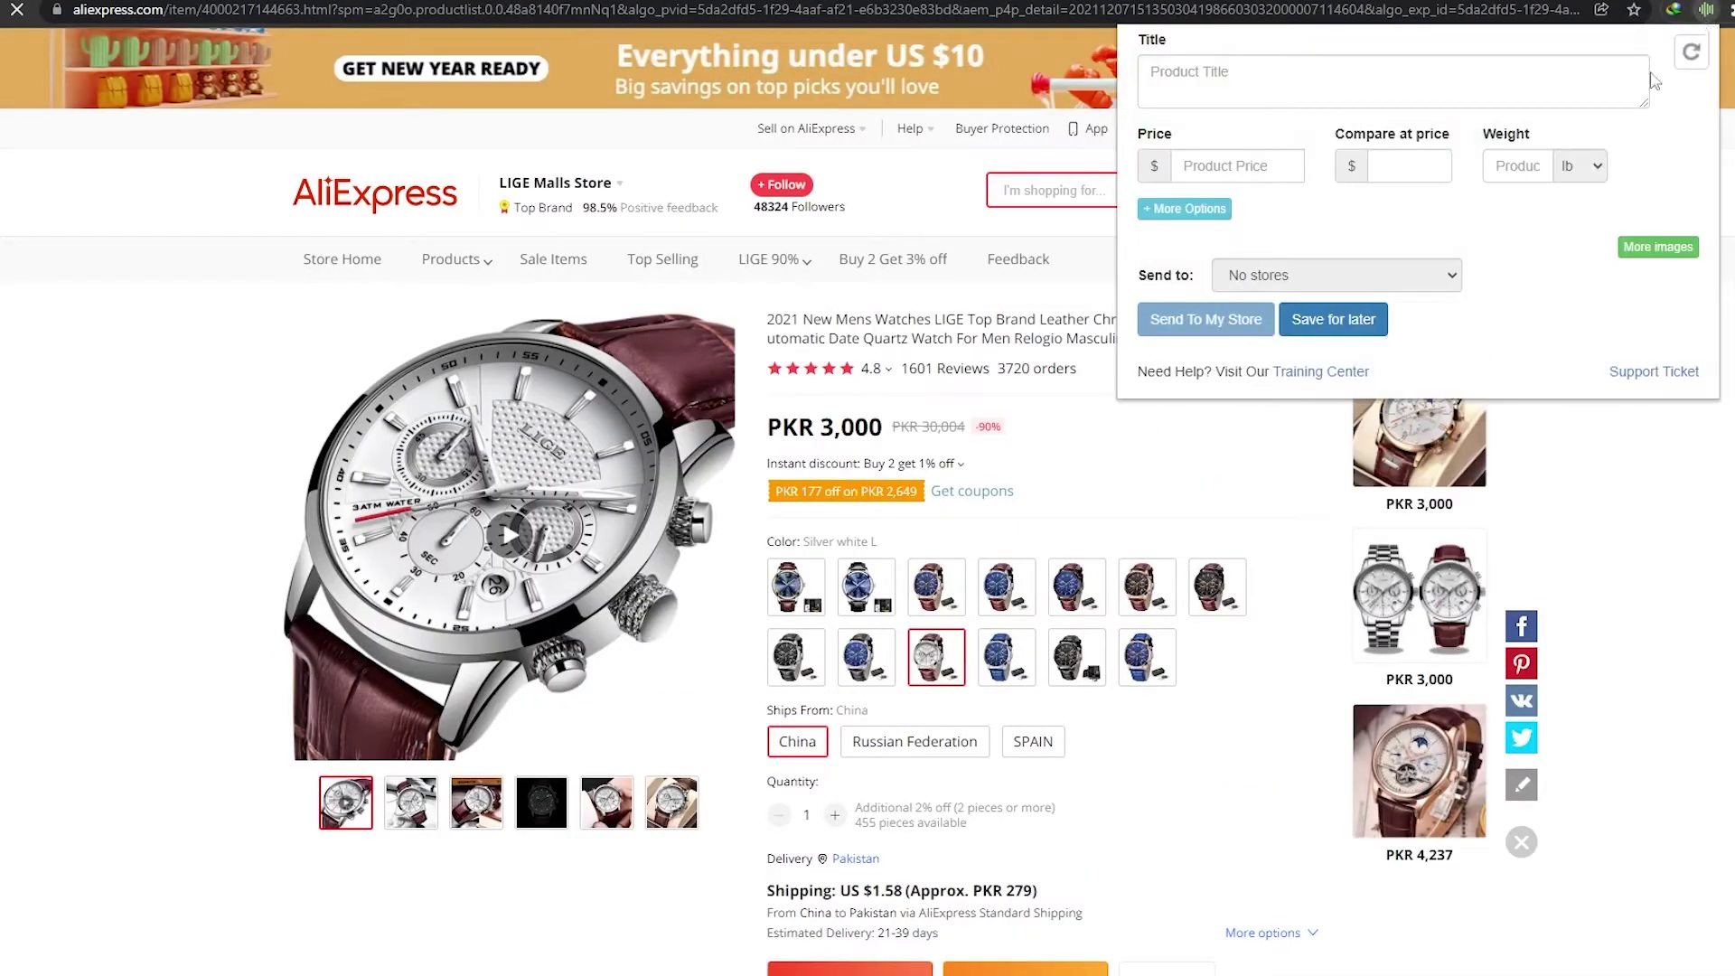
scroll(1288, 497, down, 2)
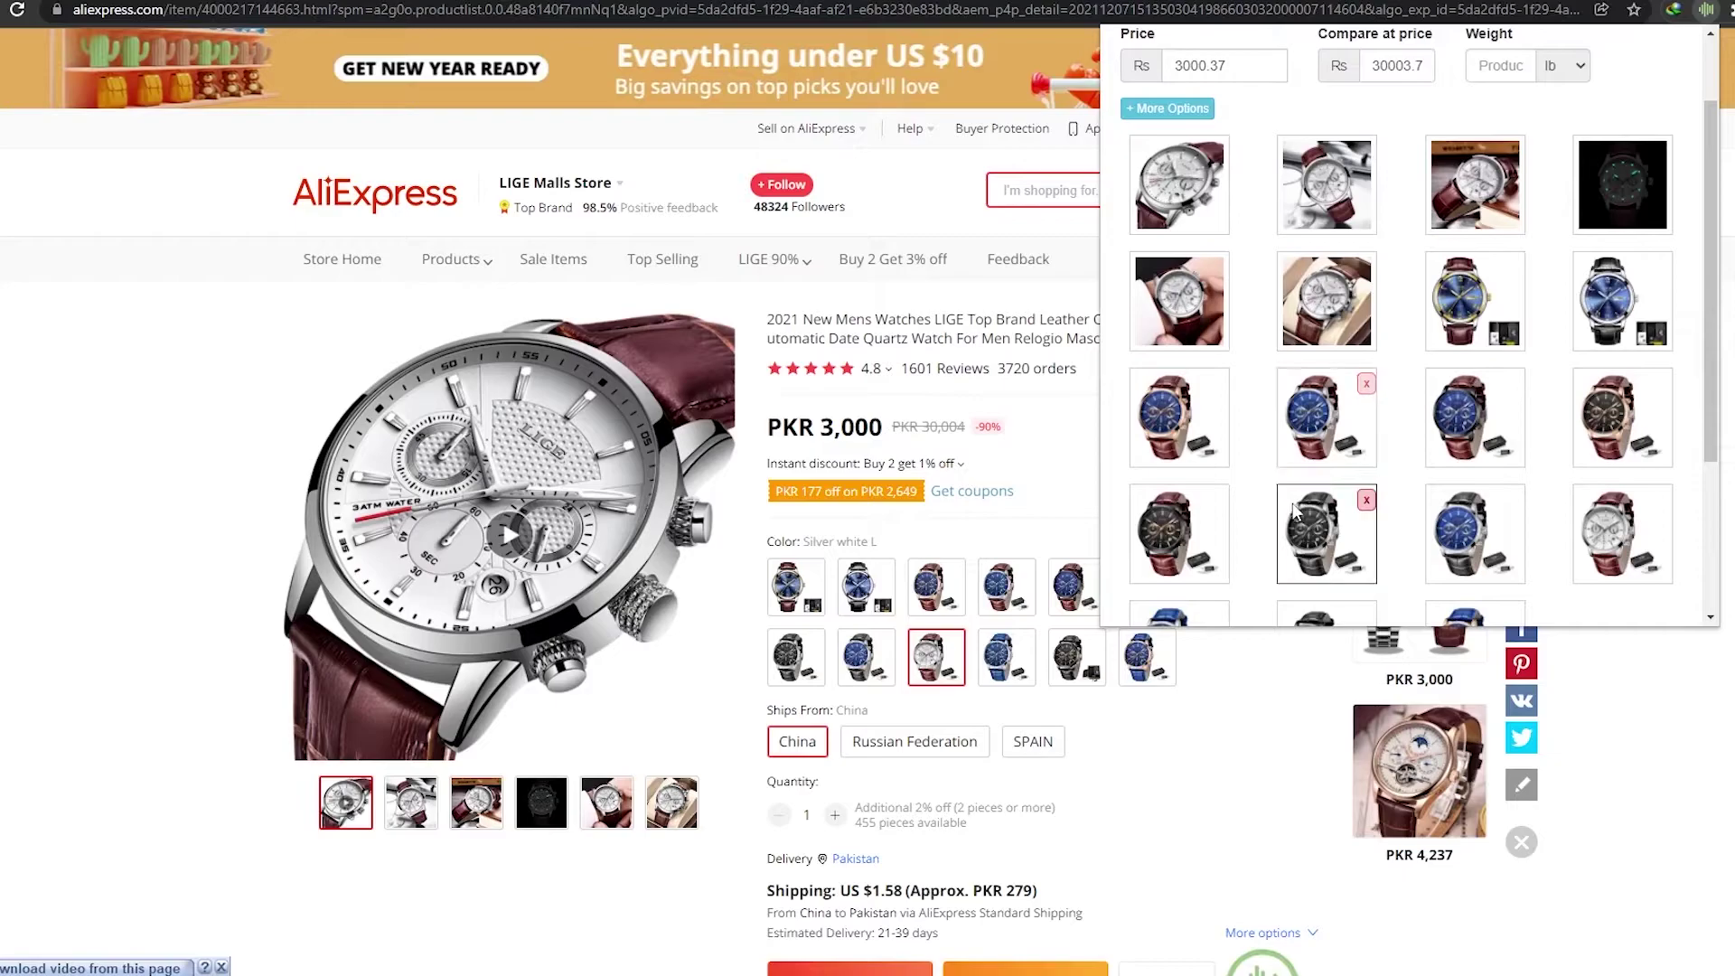
scroll(1175, 502, up, 2)
mouse_move(1146, 264)
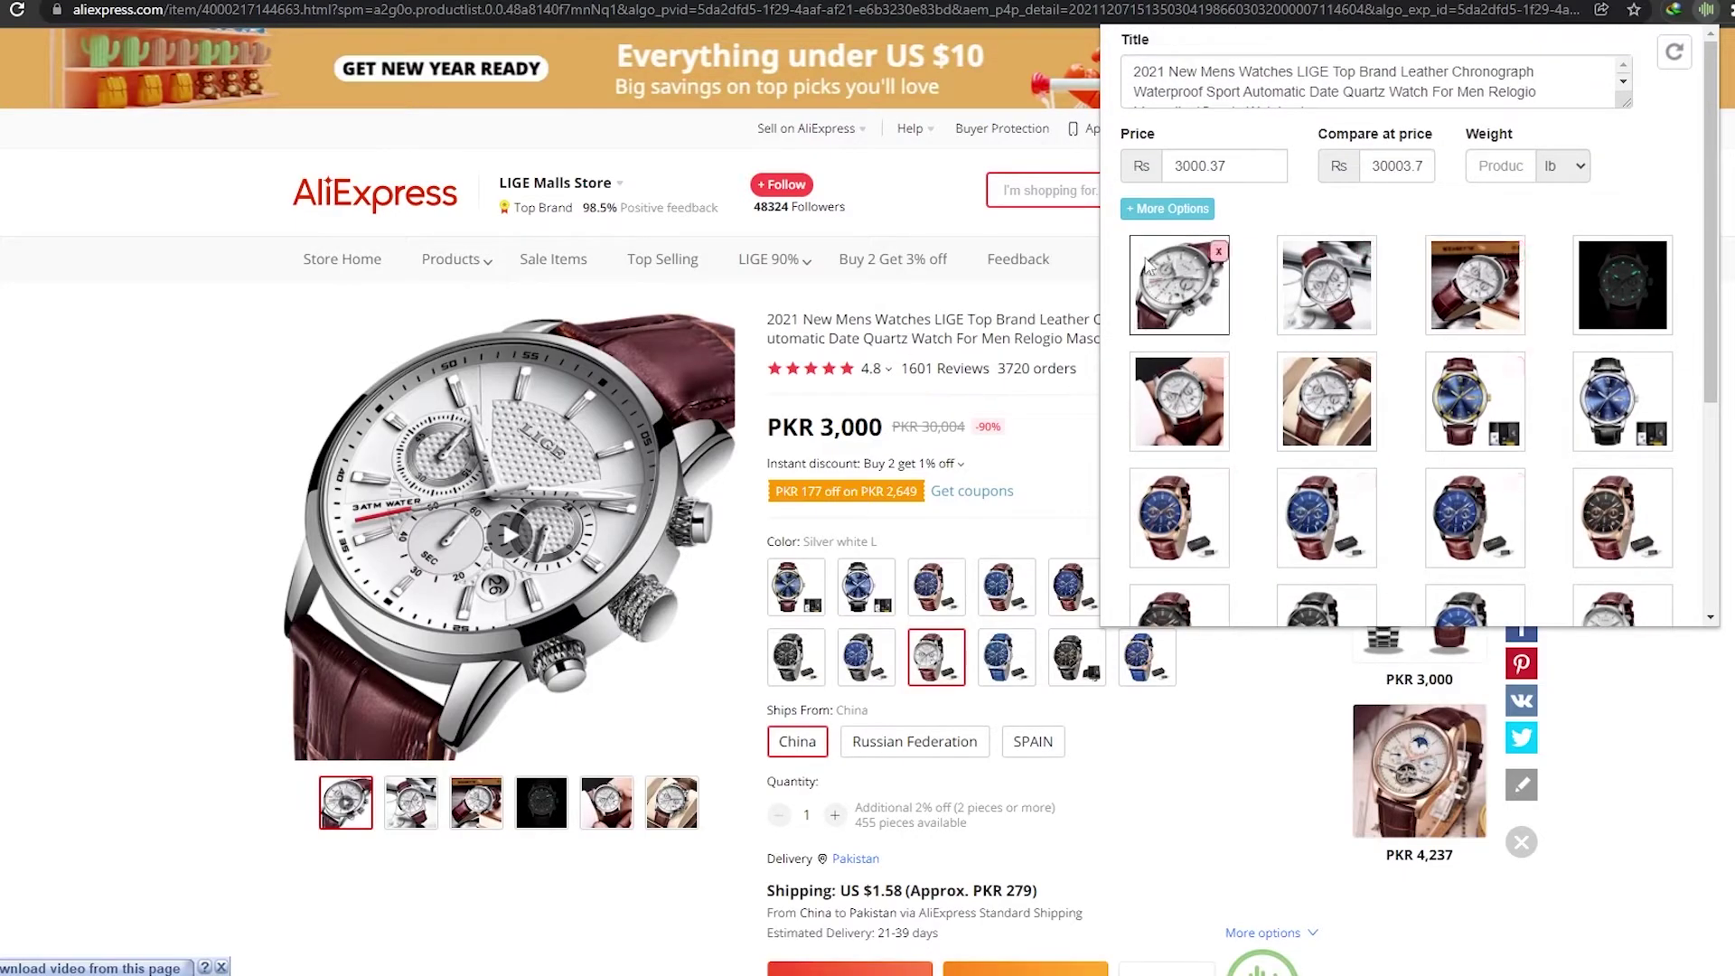
scroll(1481, 298, down, 3)
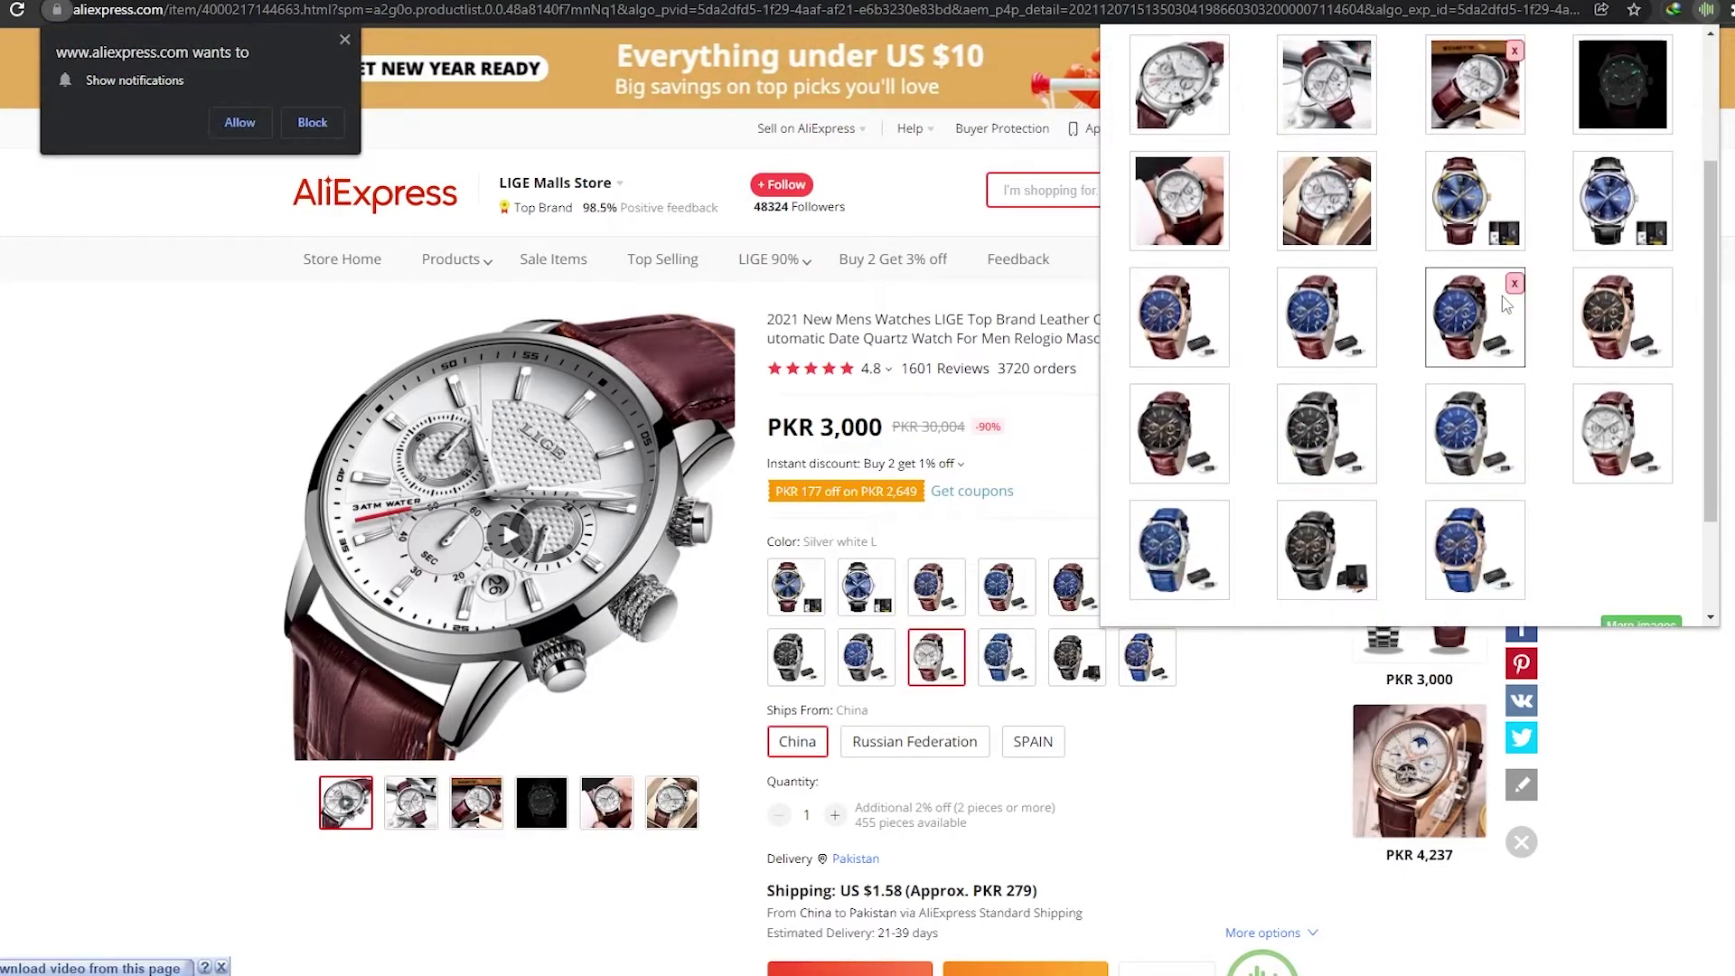
scroll(1491, 307, up, 5)
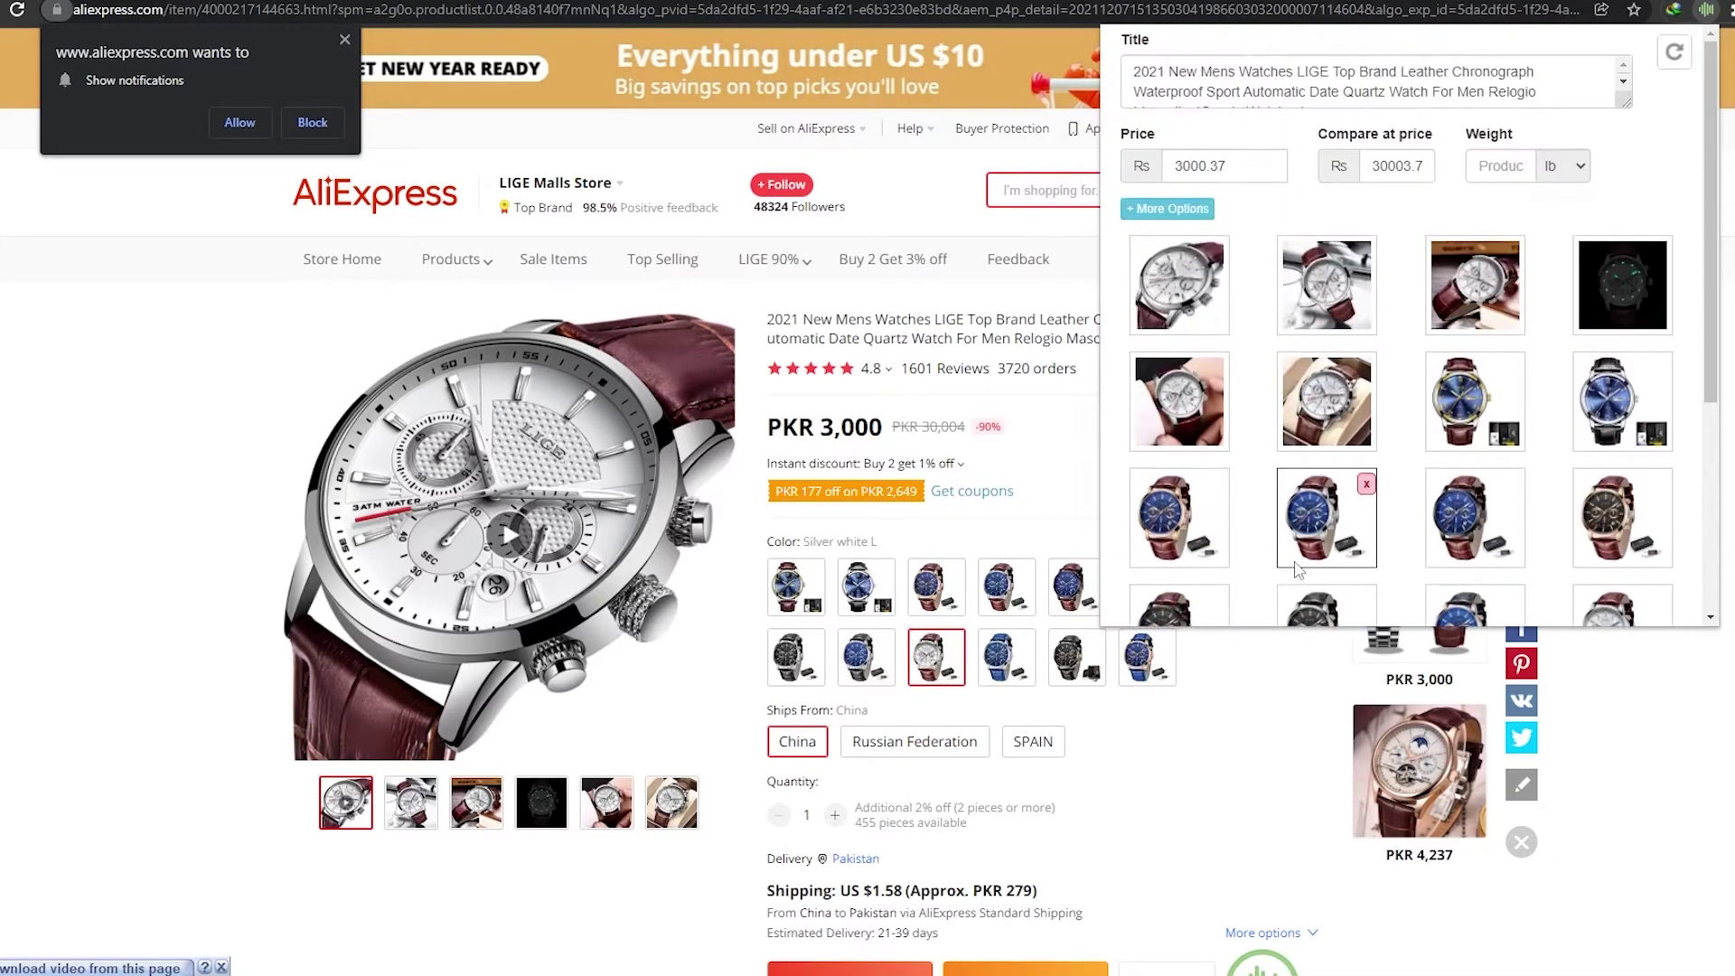
scroll(1355, 271, down, 5)
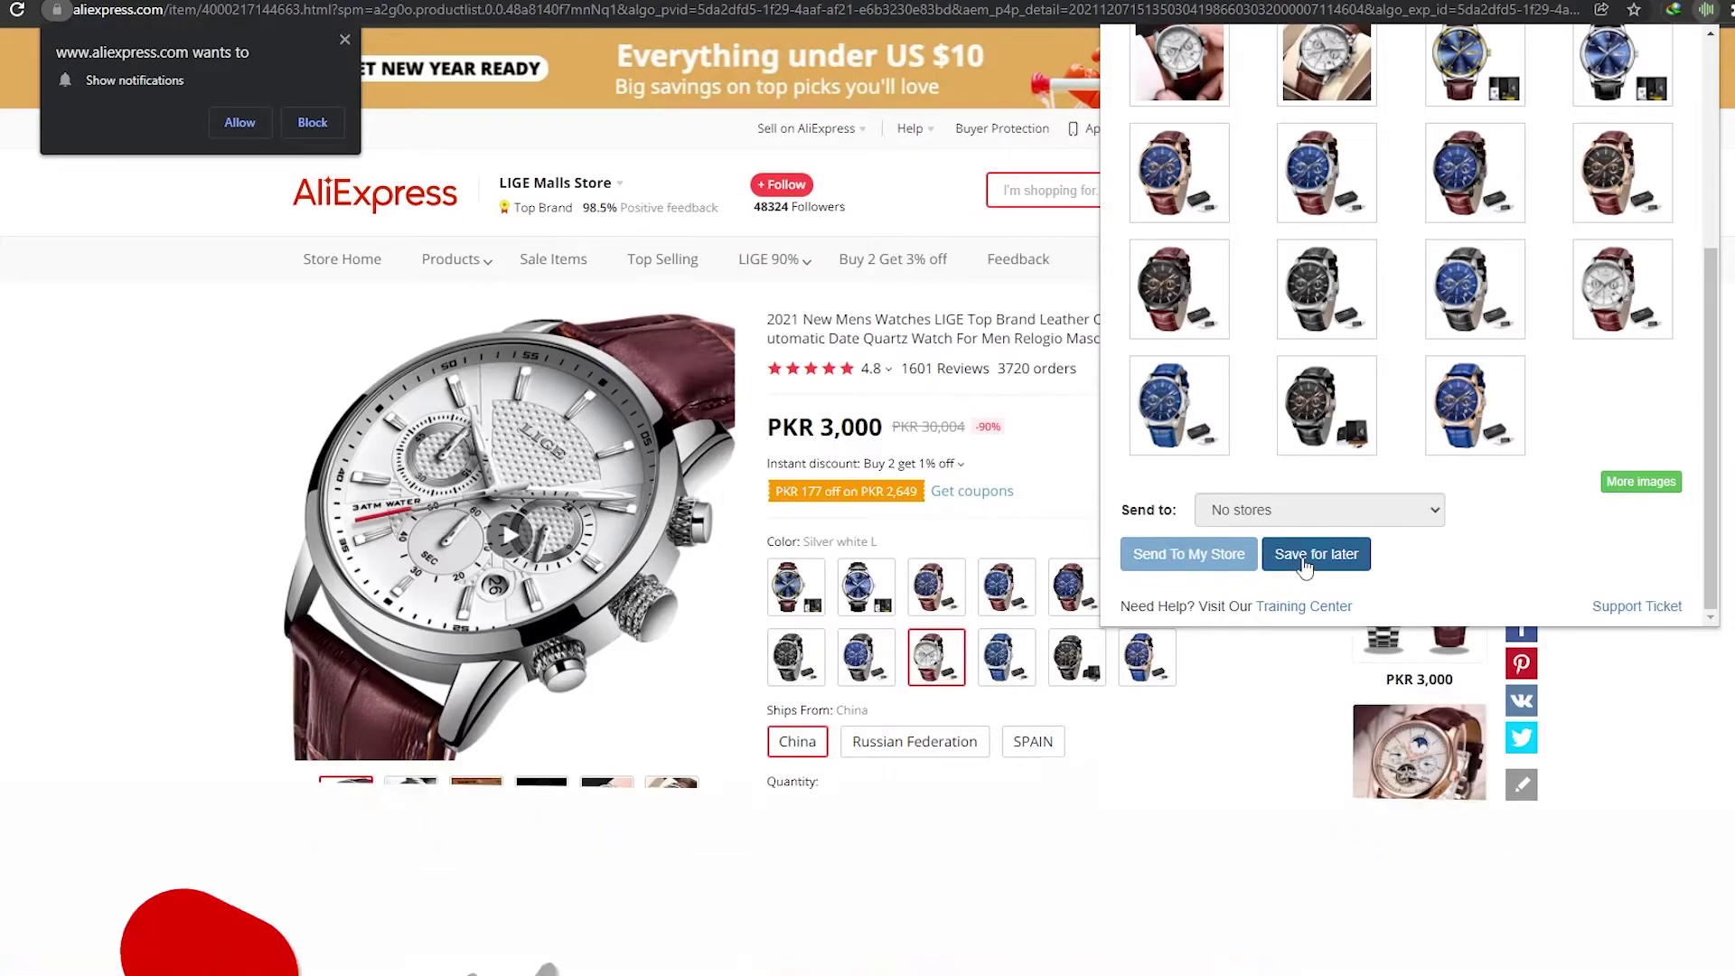
click(1304, 556)
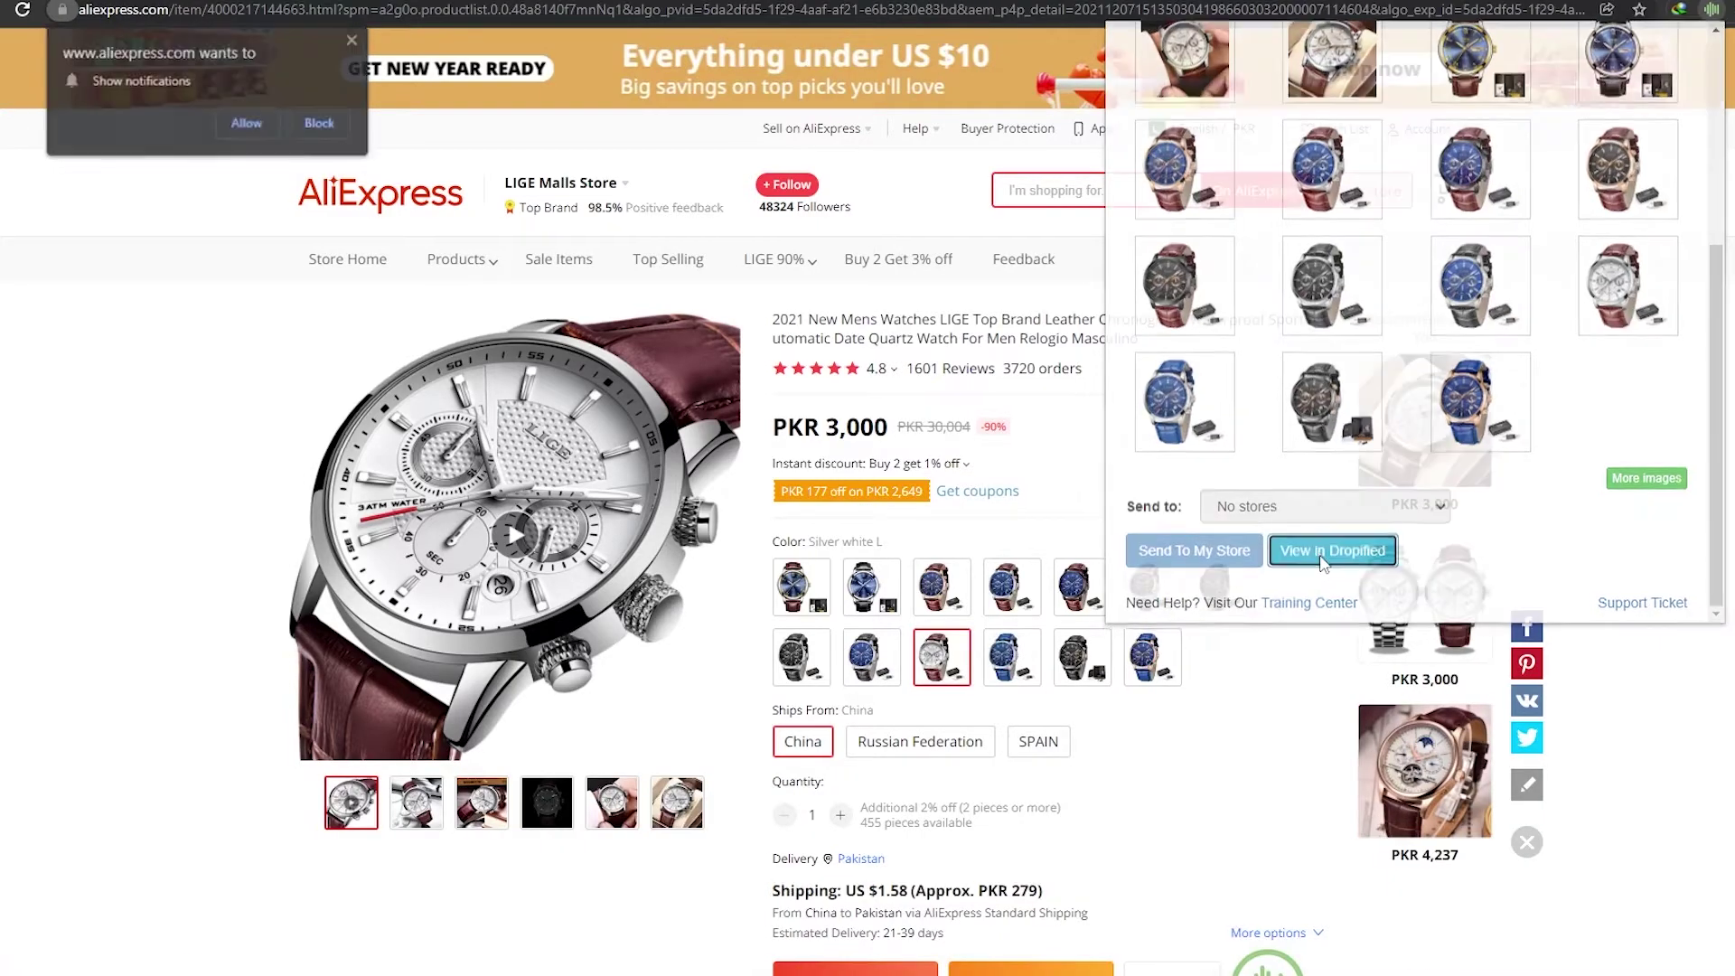
click(1317, 560)
scroll(890, 329, down, 5)
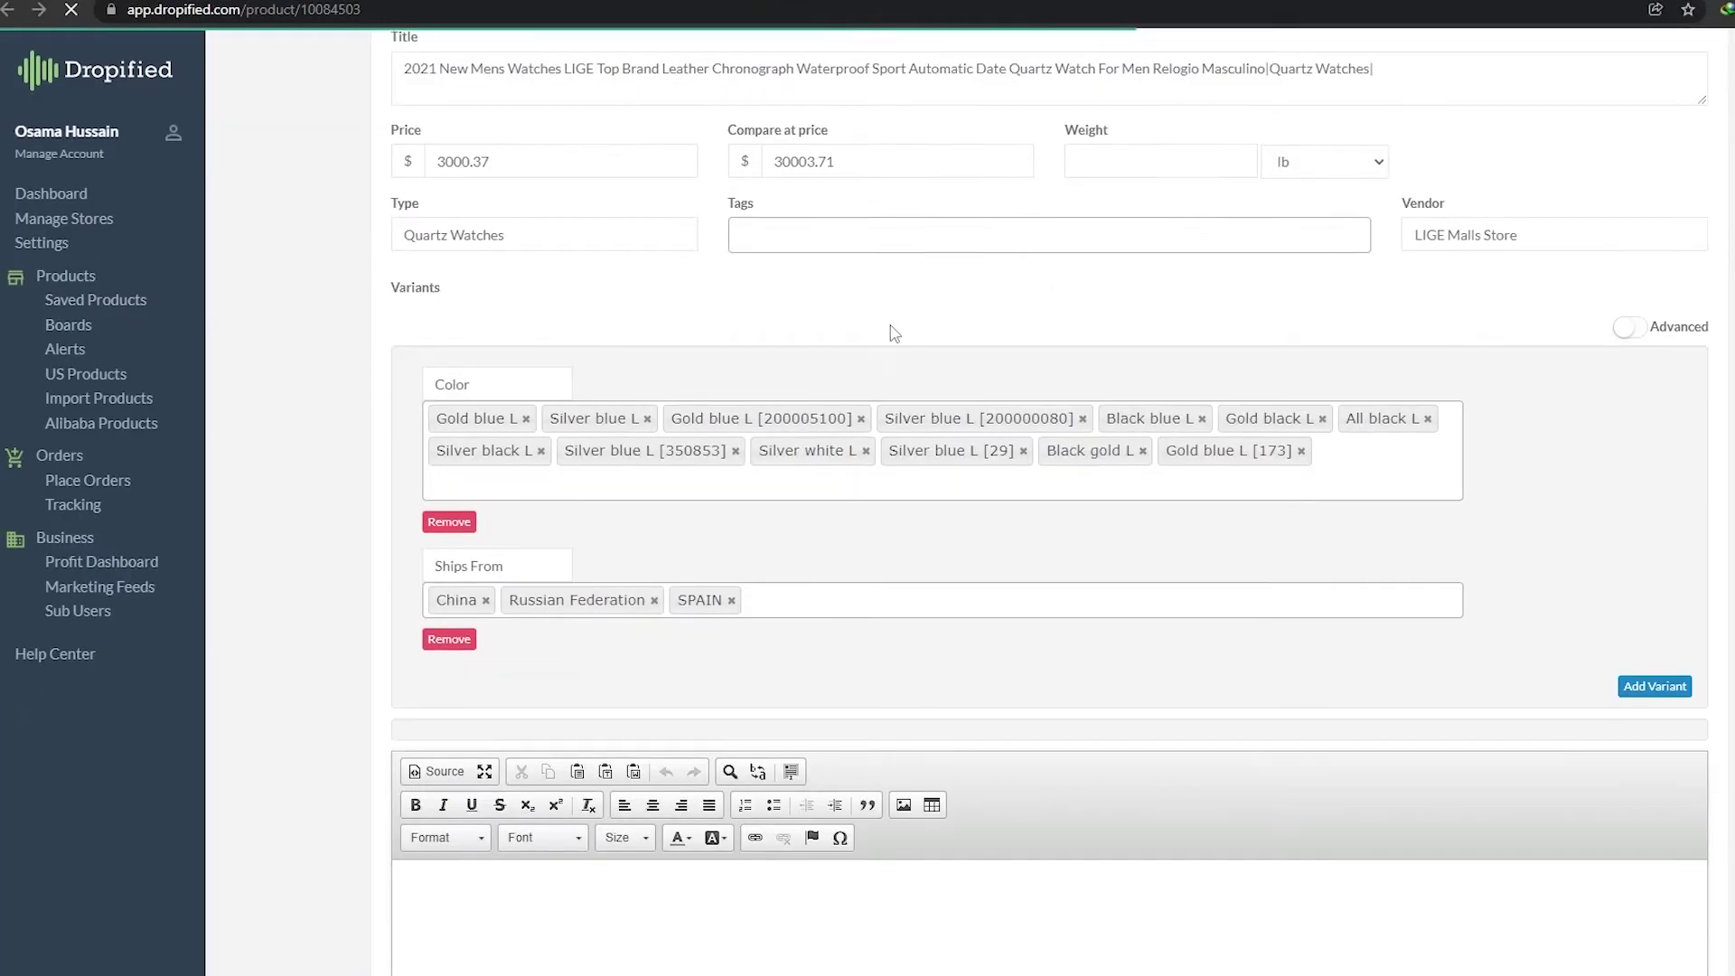
scroll(666, 376, up, 5)
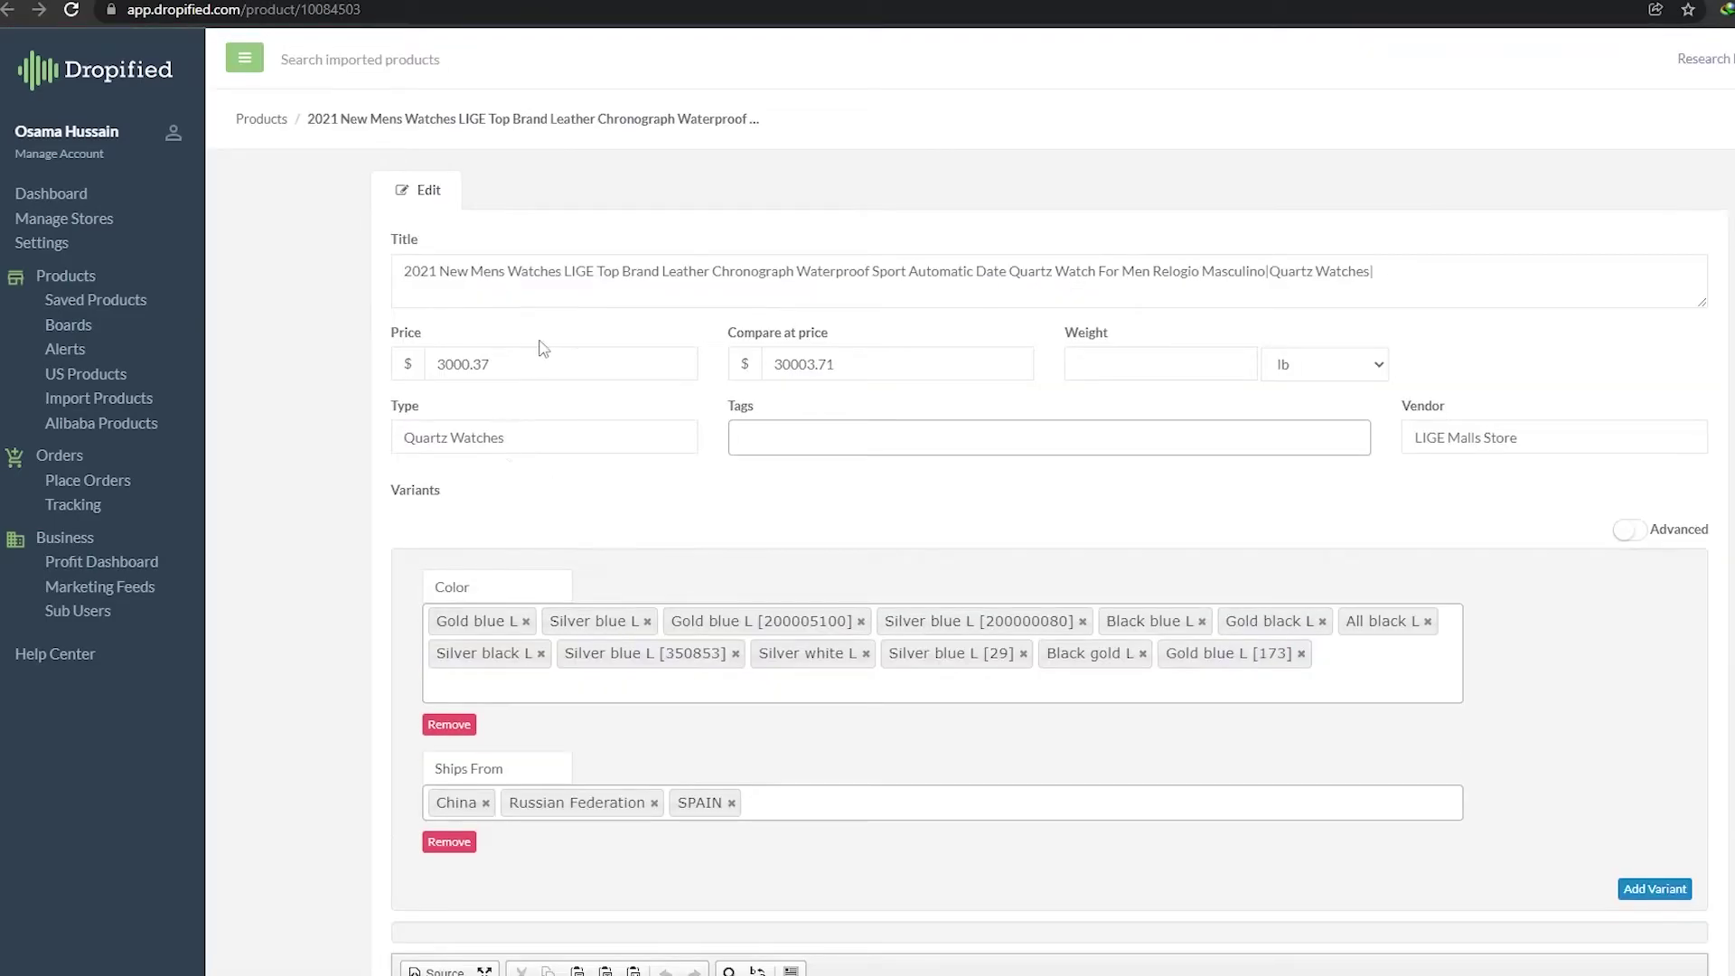
scroll(504, 611, down, 1)
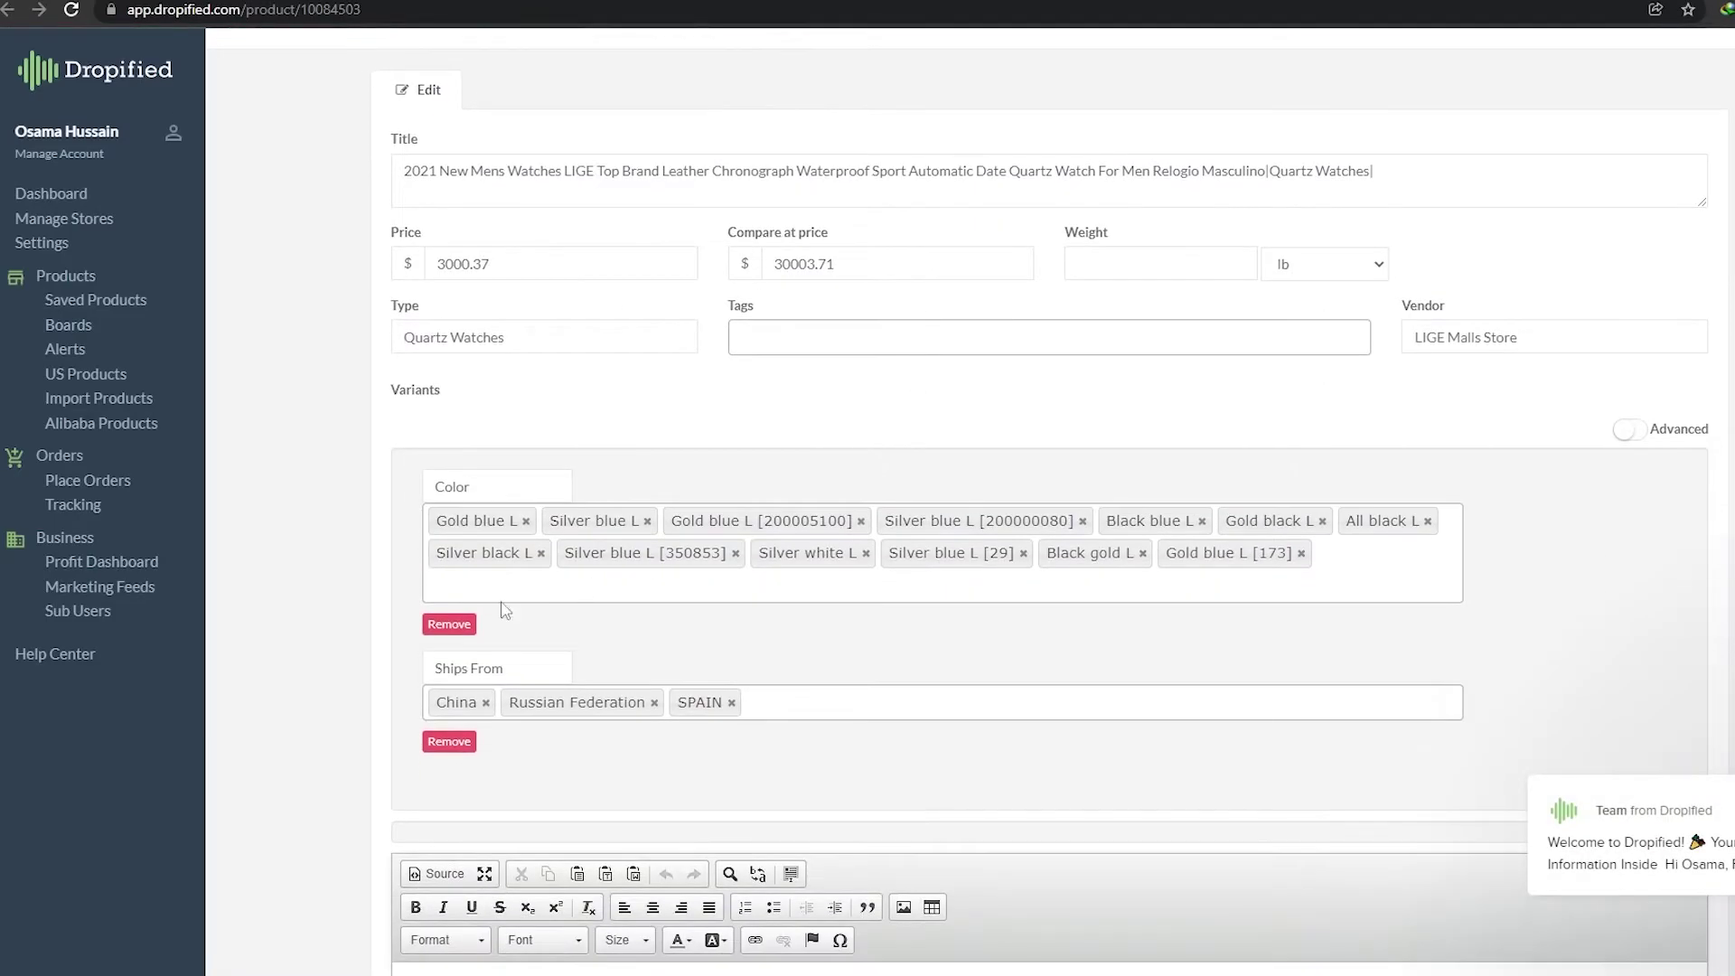
scroll(545, 533, down, 1)
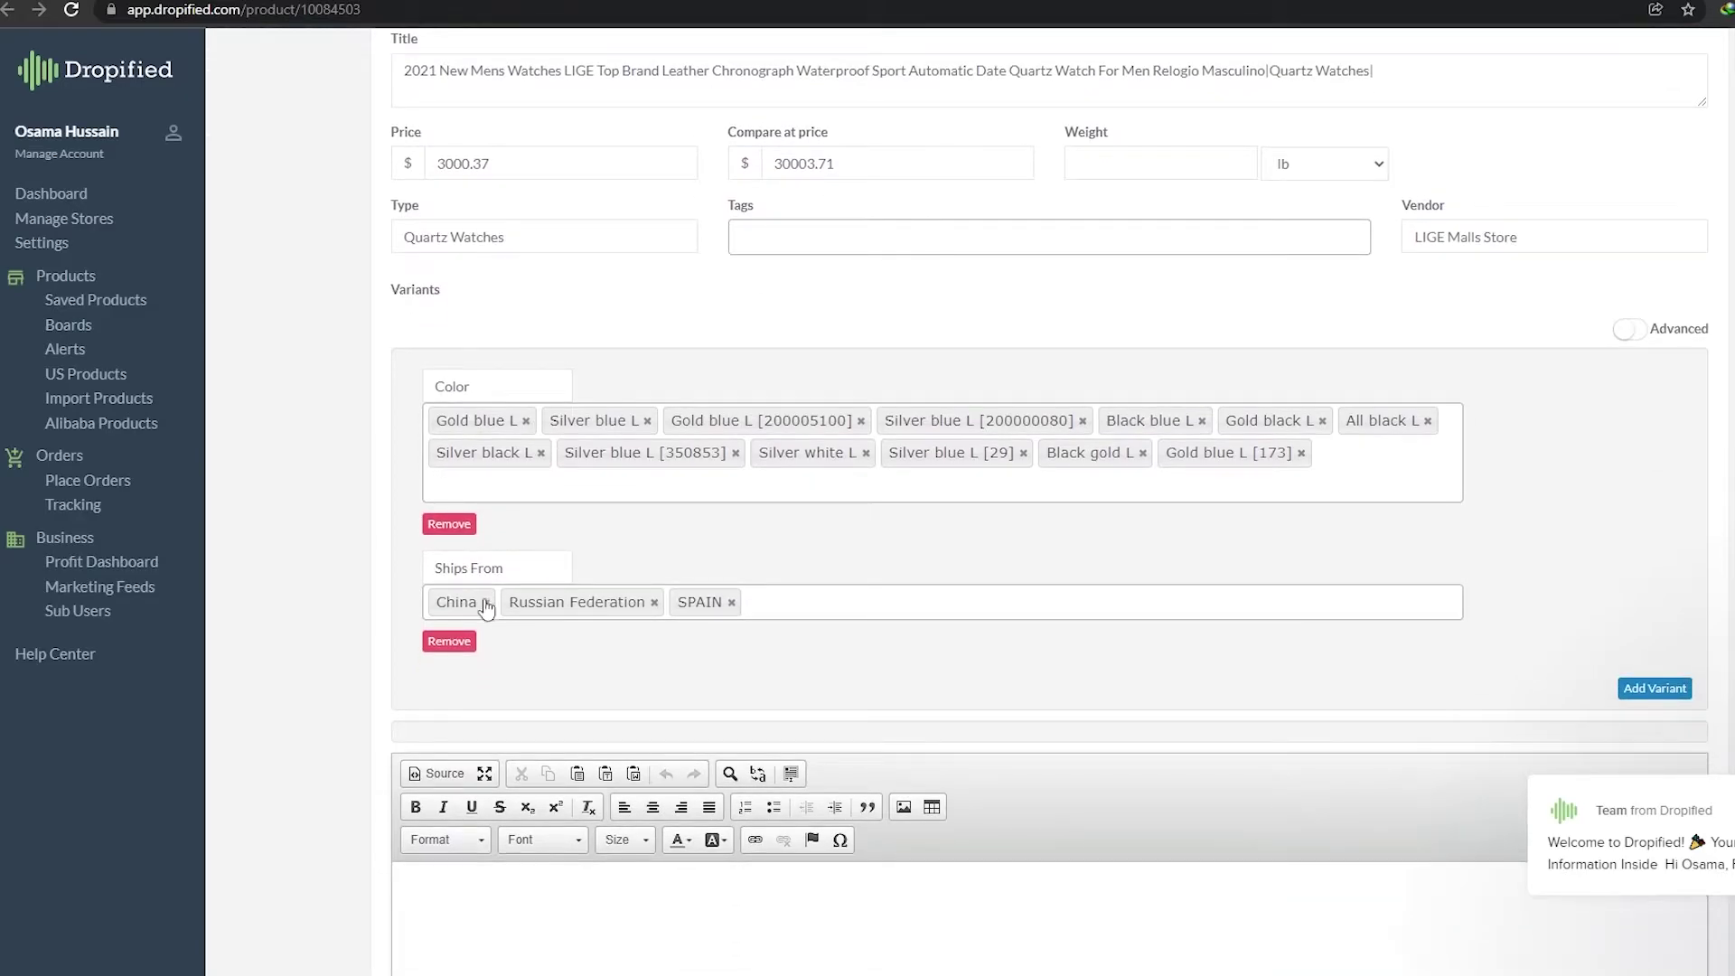
scroll(466, 637, down, 2)
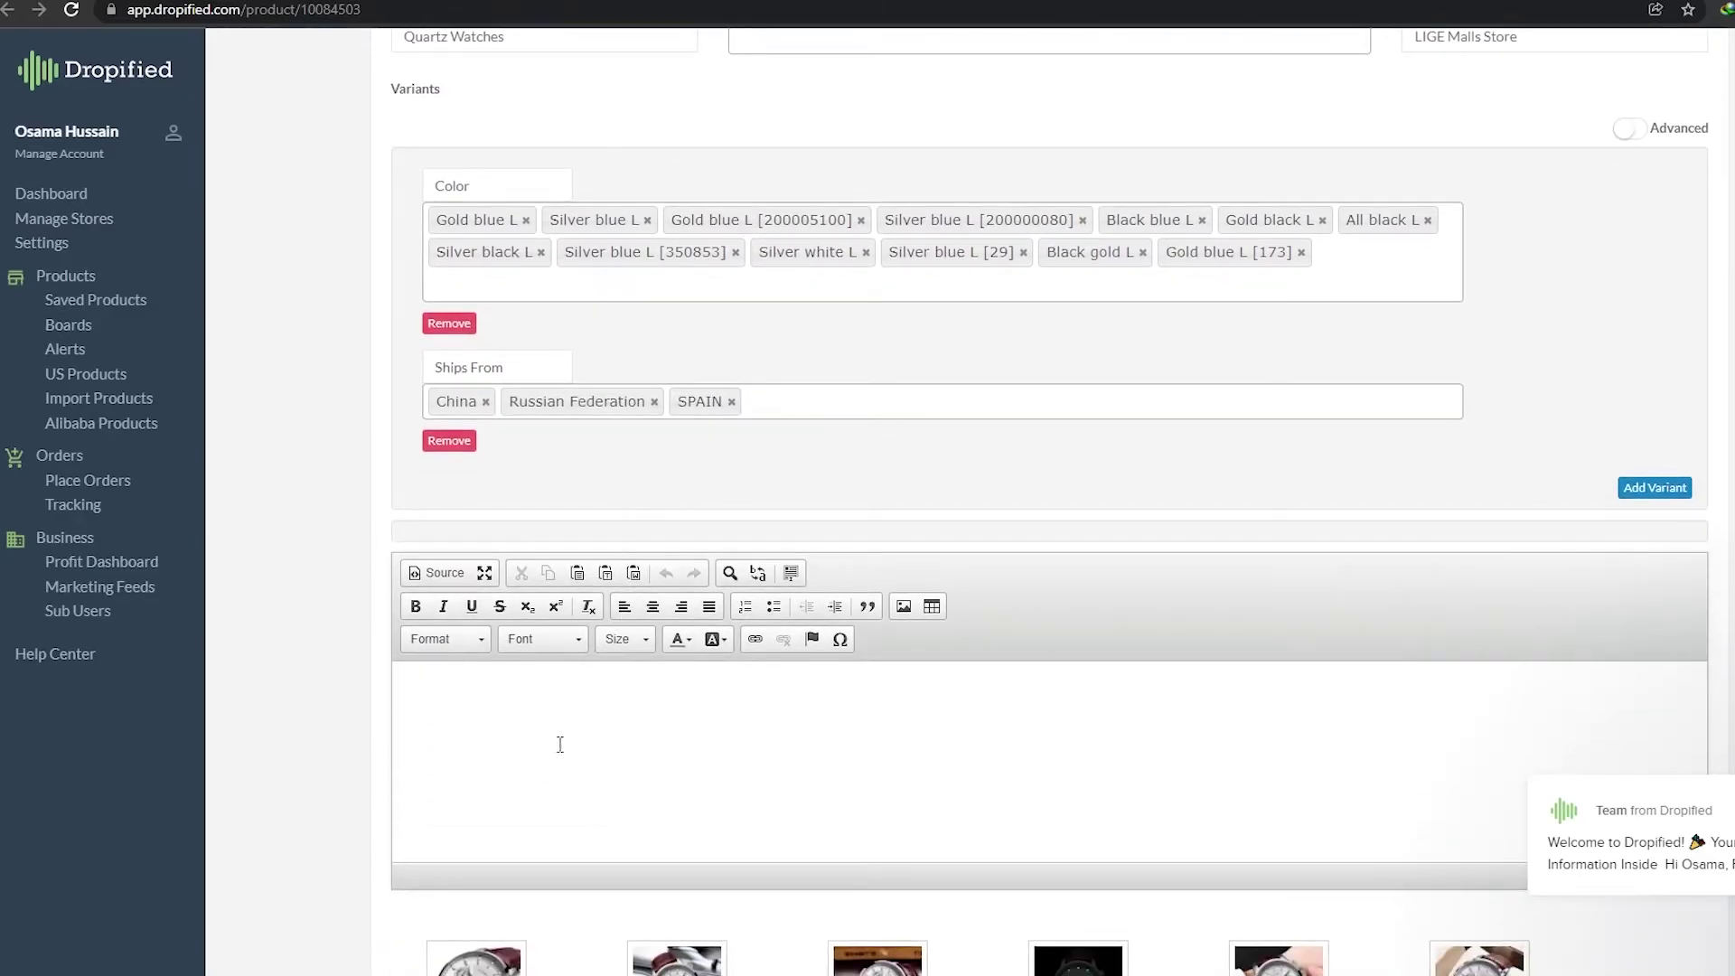
scroll(565, 717, up, 4)
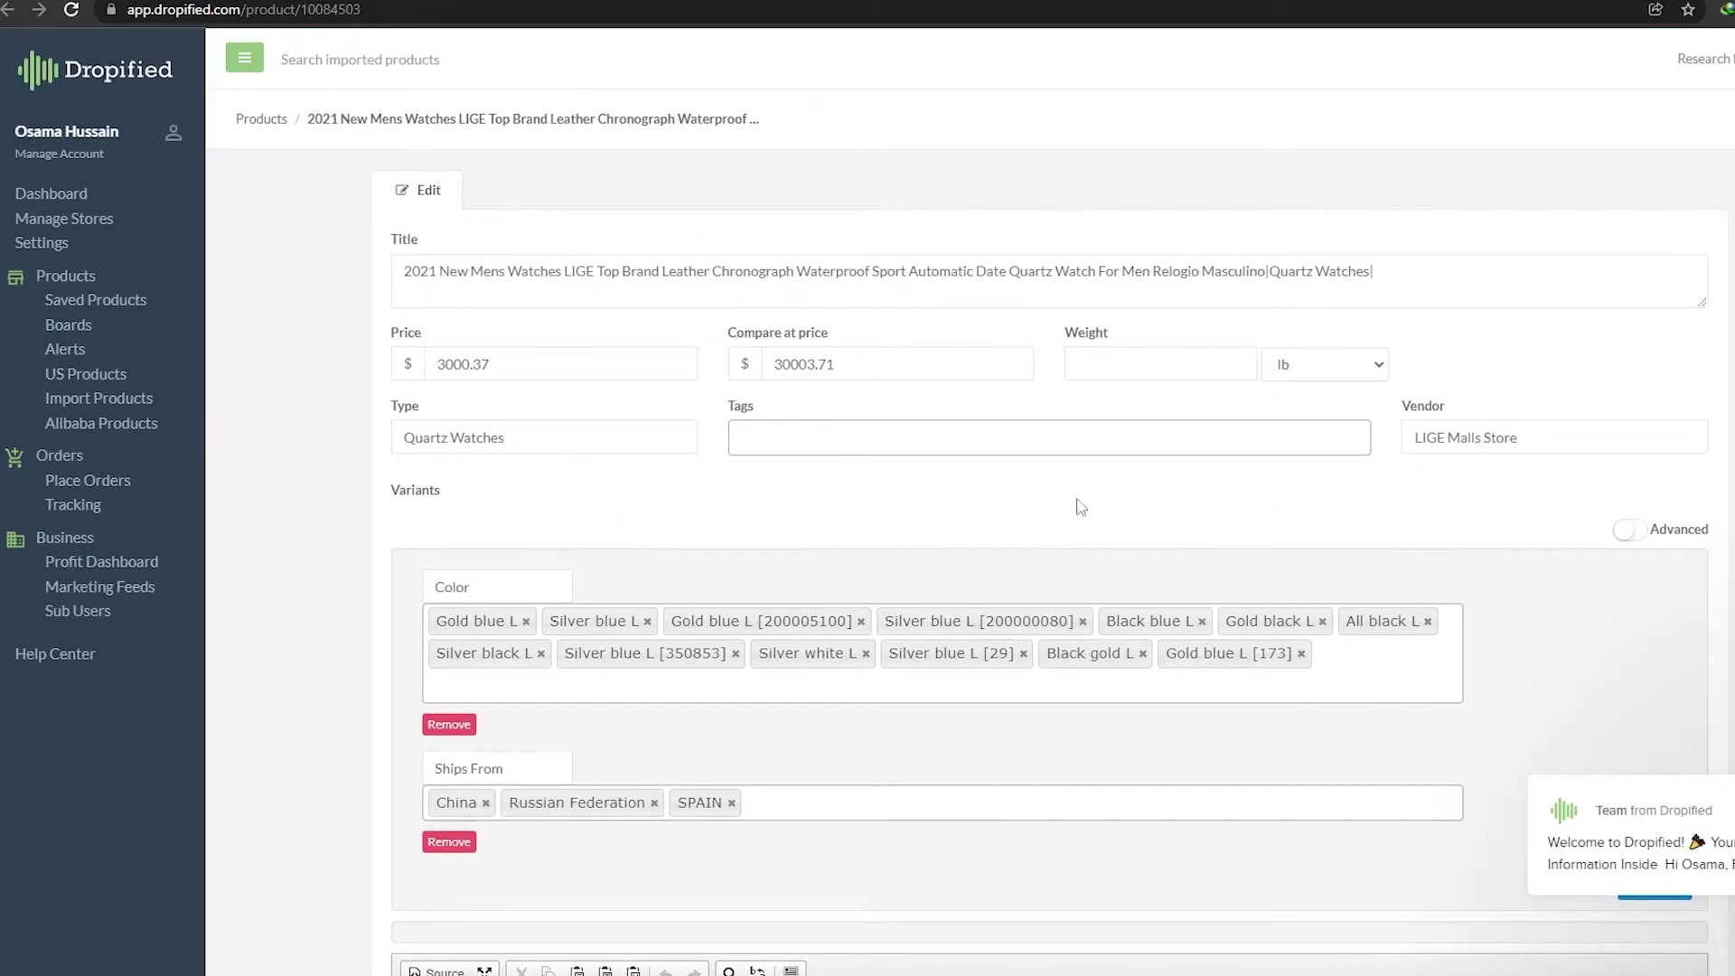
scroll(980, 608, down, 11)
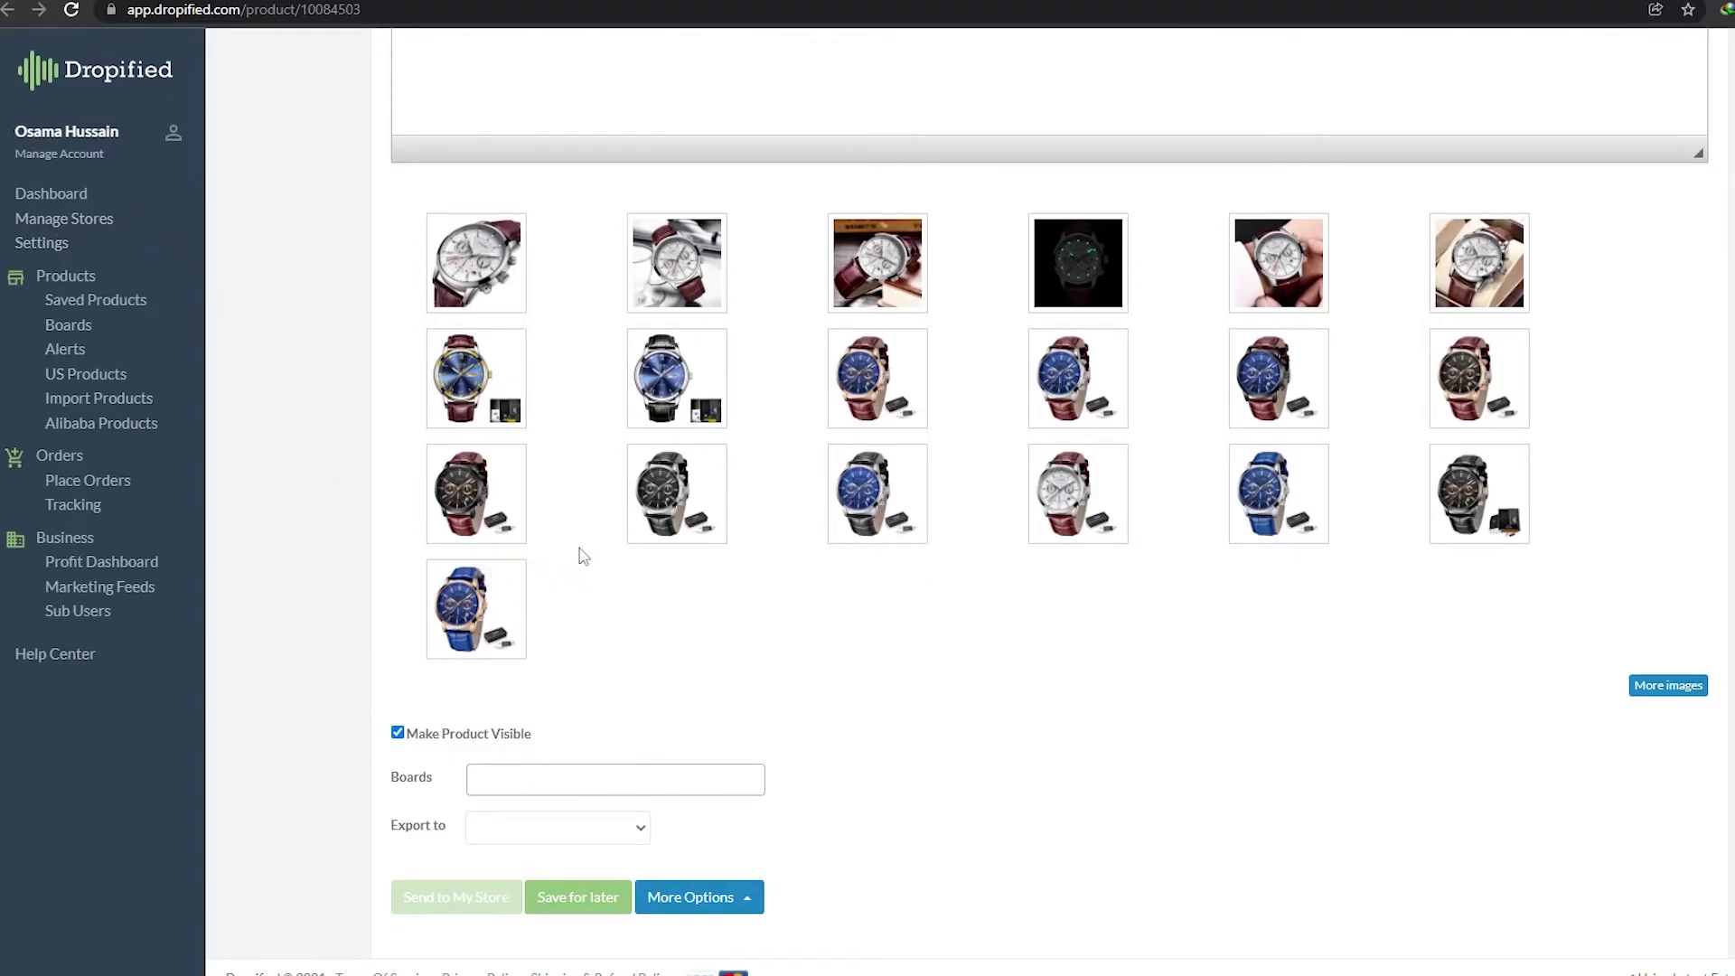
scroll(633, 624, up, 1)
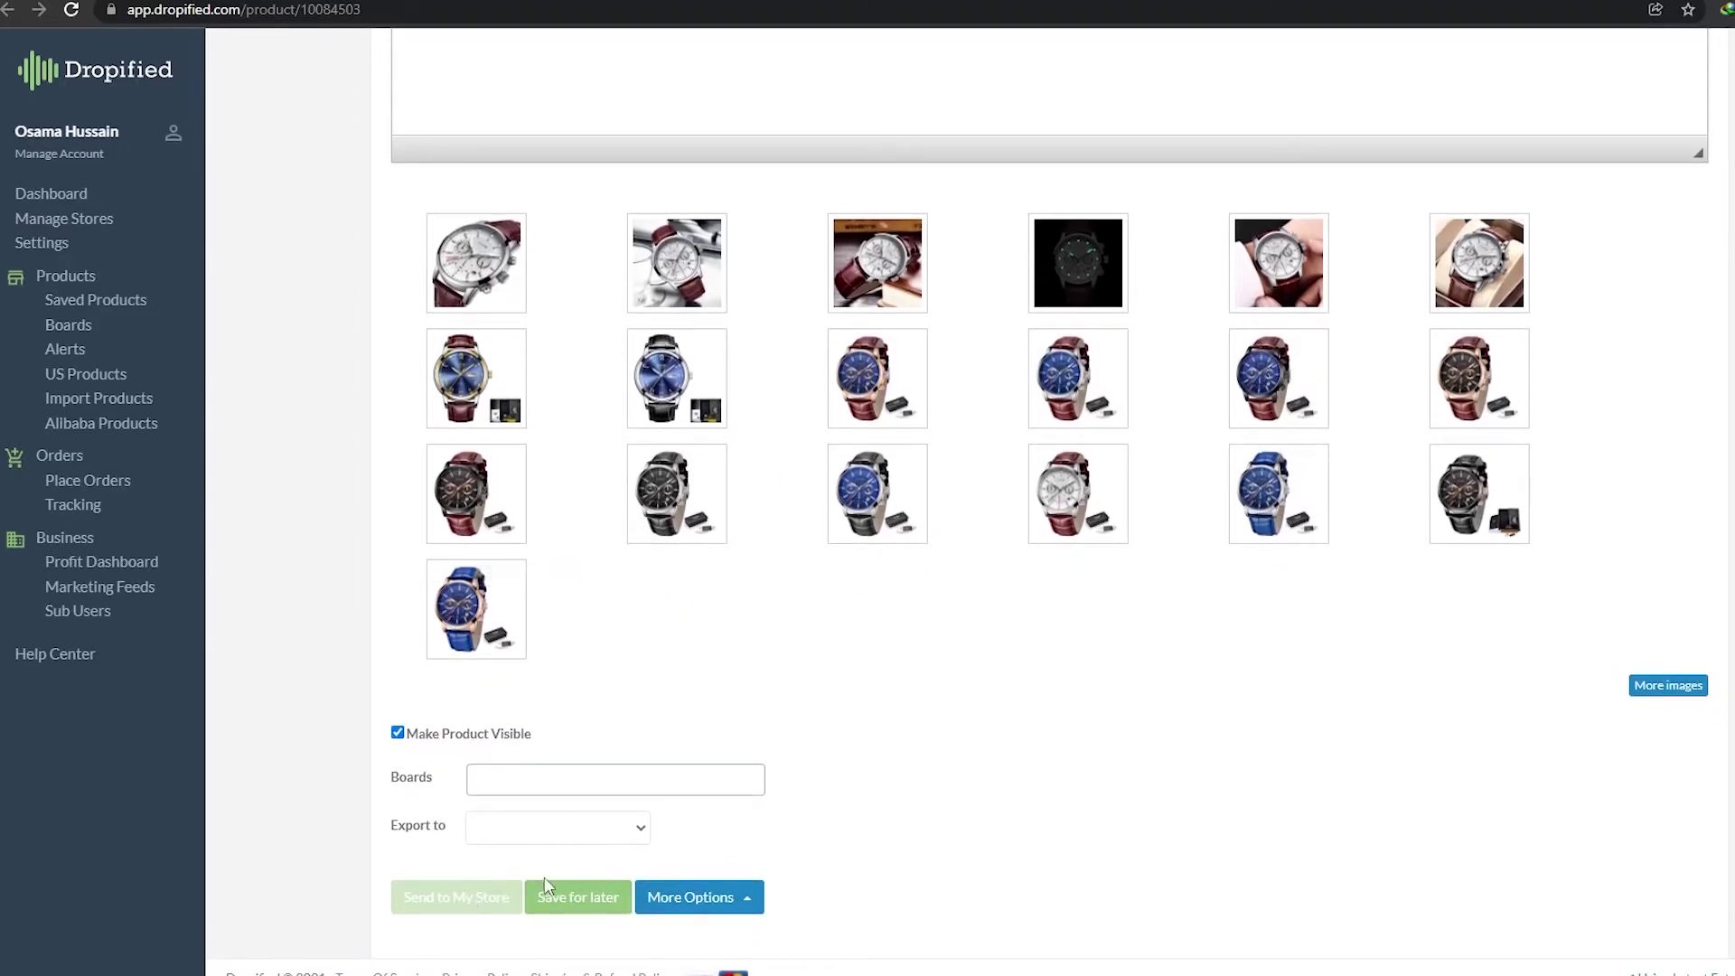
scroll(468, 485, up, 1)
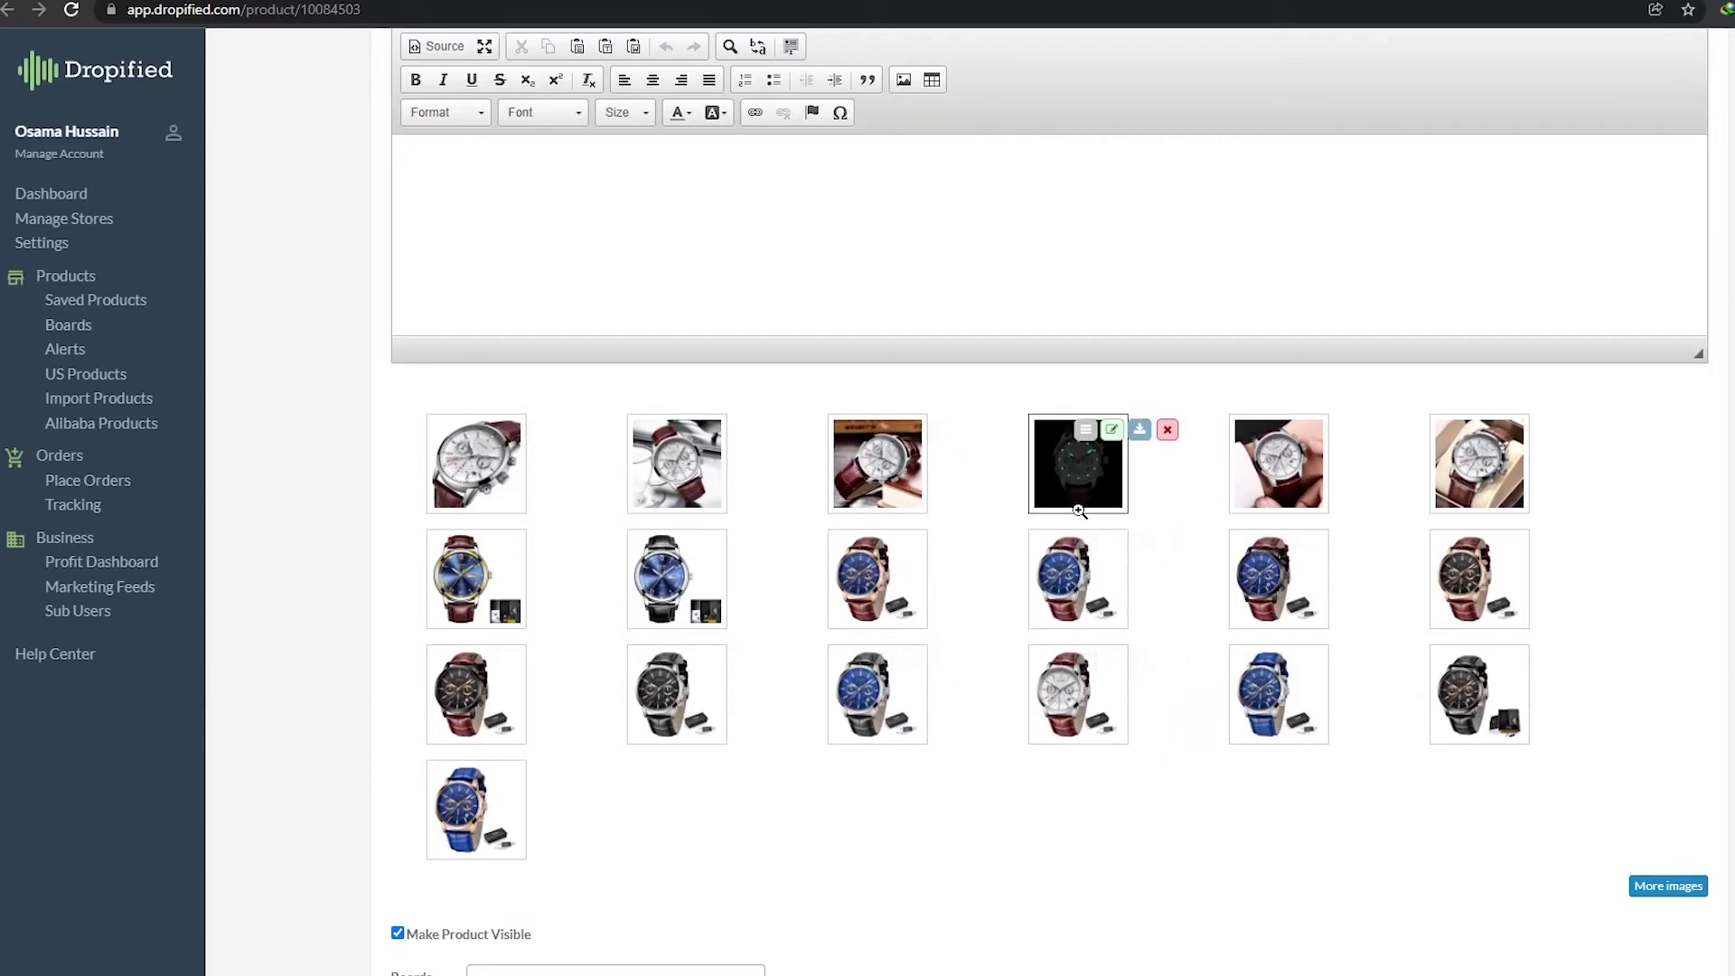
scroll(1410, 602, down, 1)
scroll(1430, 602, down, 1)
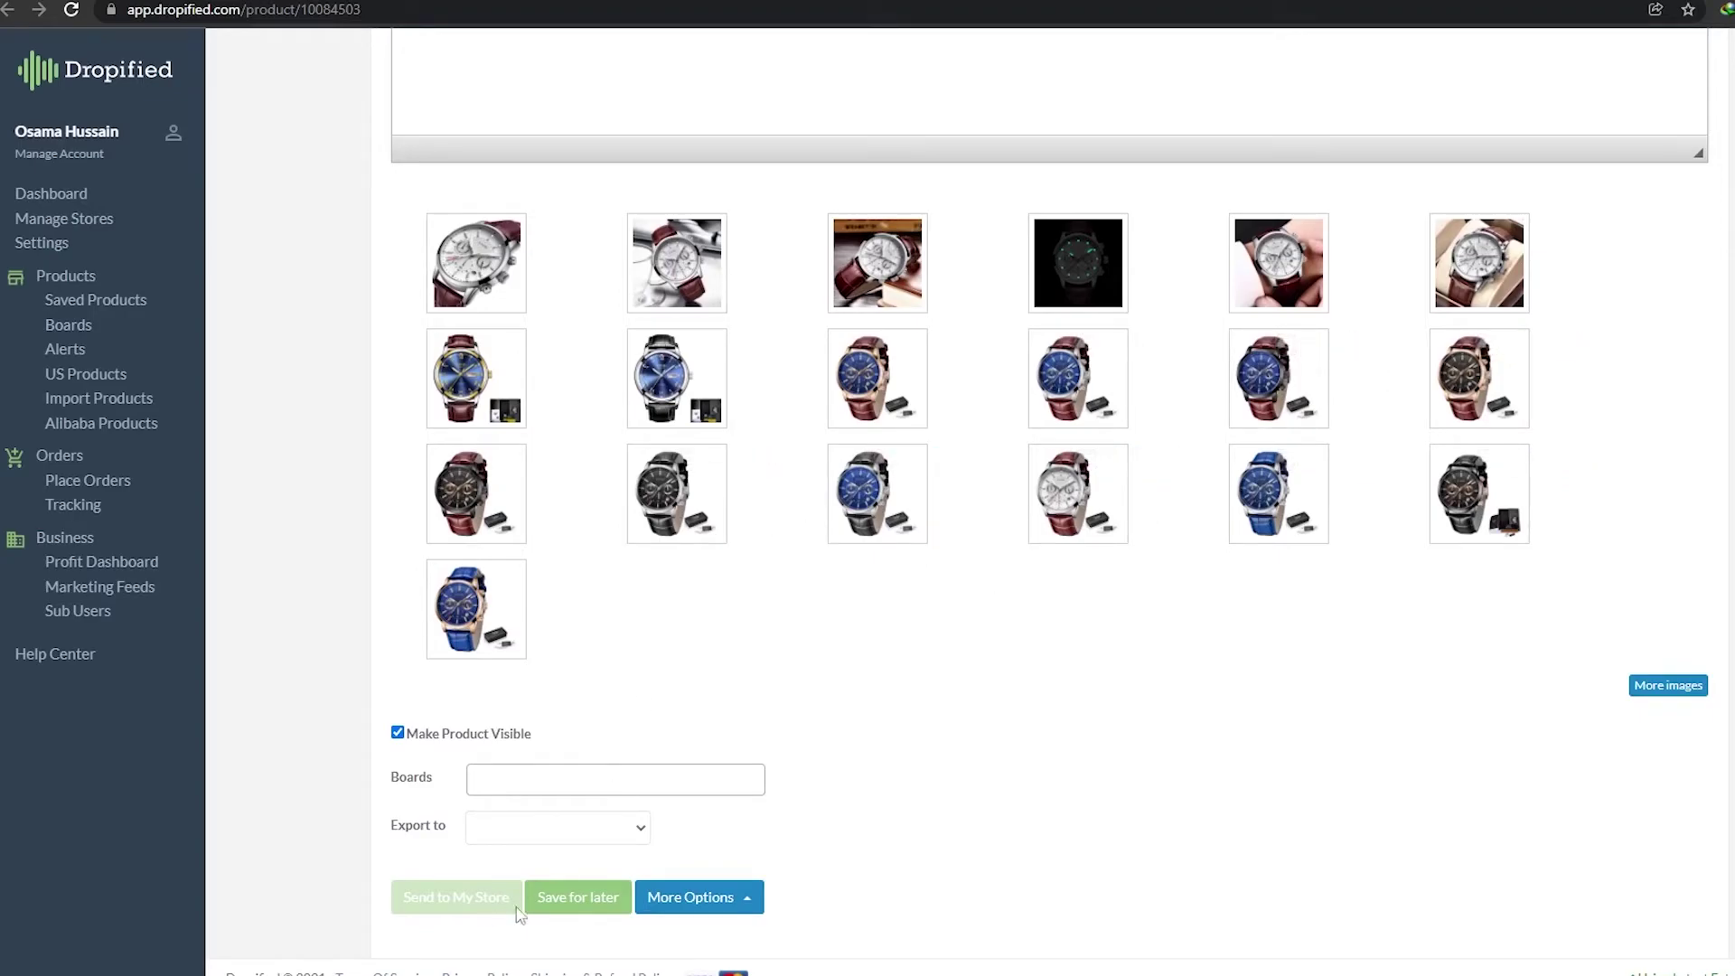
Step: Create a new board named 'Men's Watches' for the LIGE watch
click(530, 783)
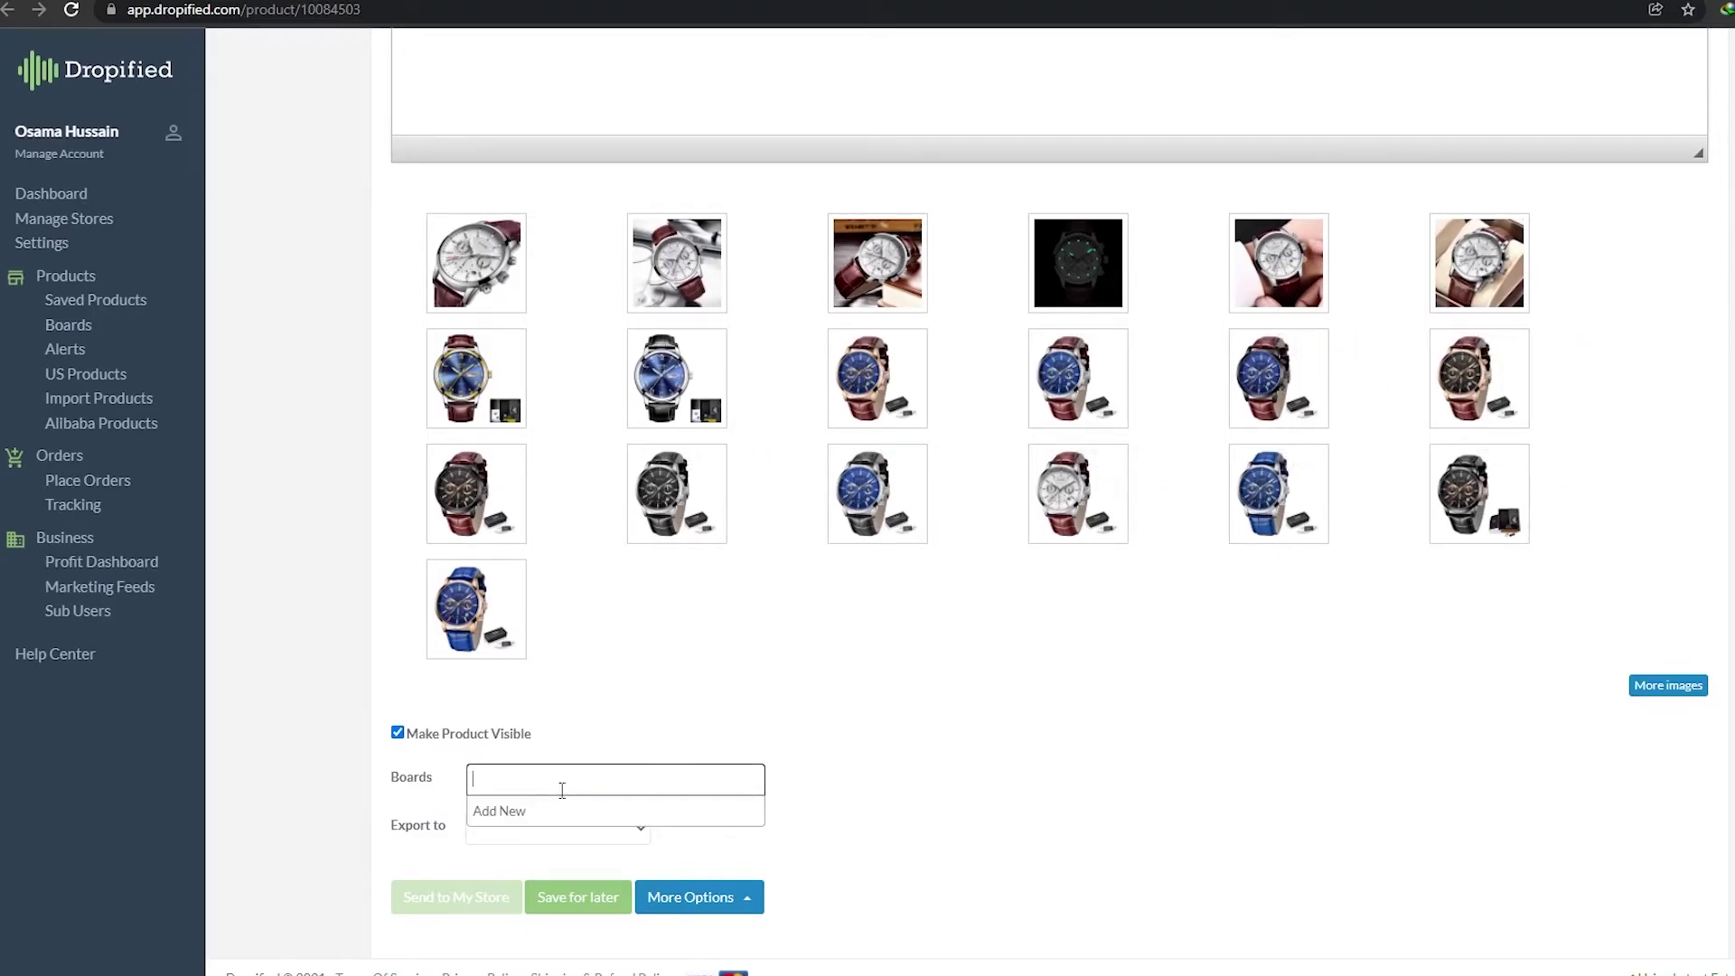
click(532, 812)
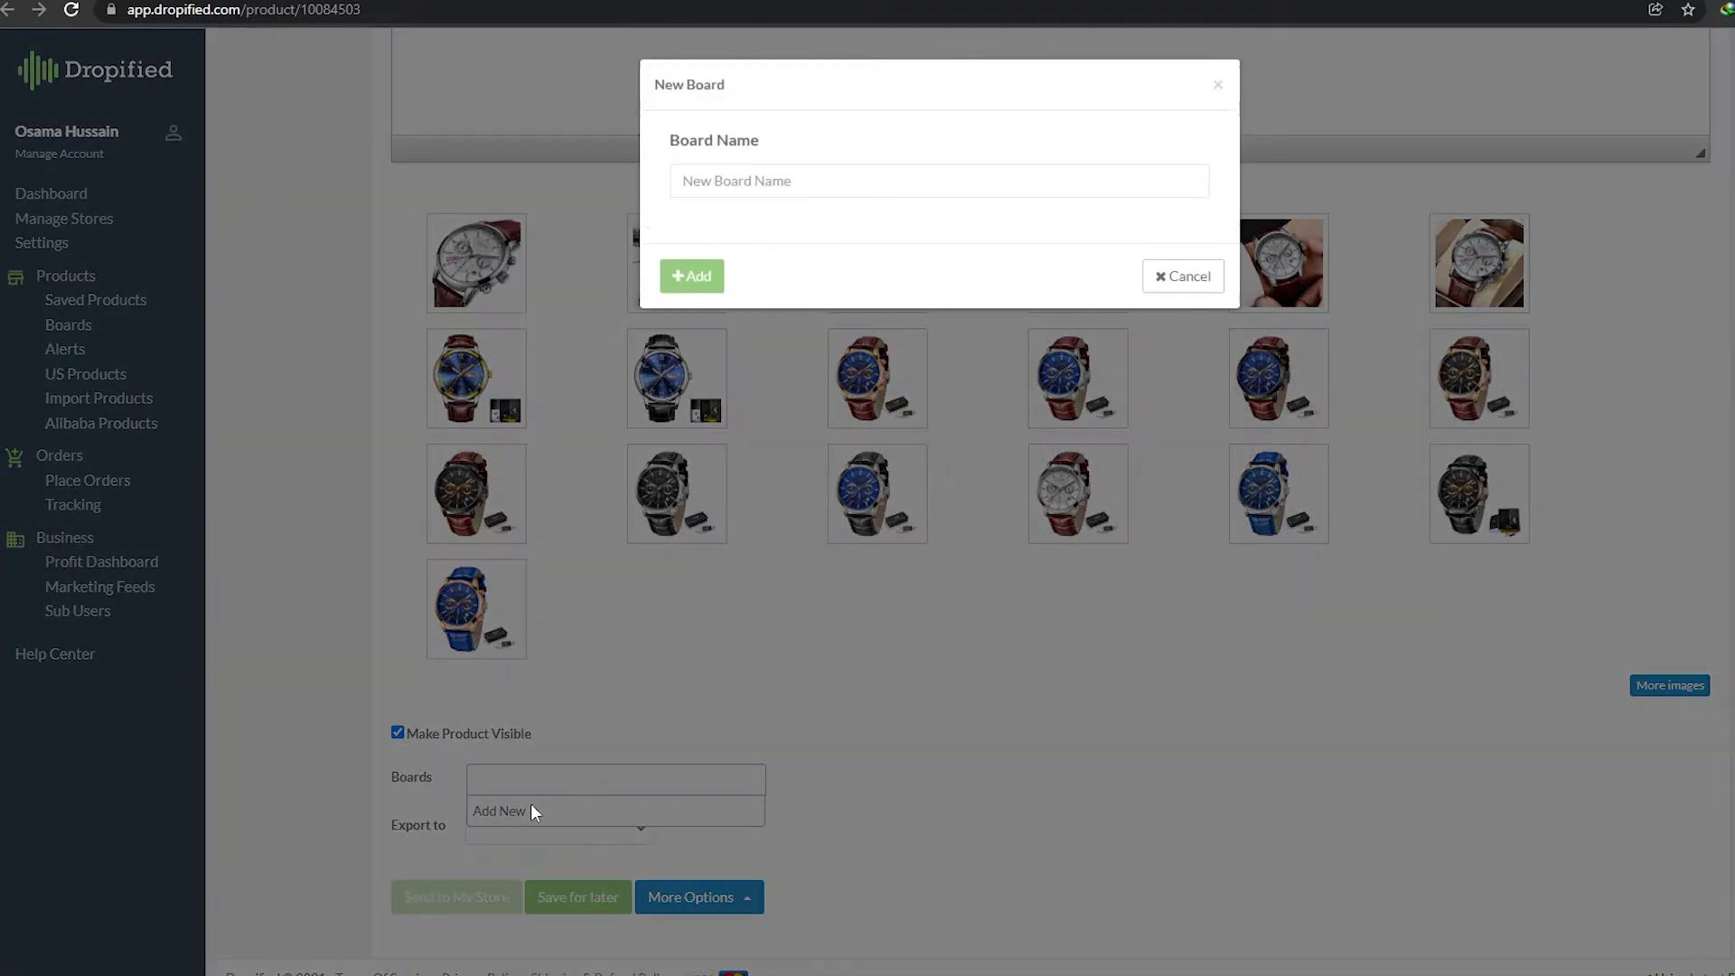
click(728, 187)
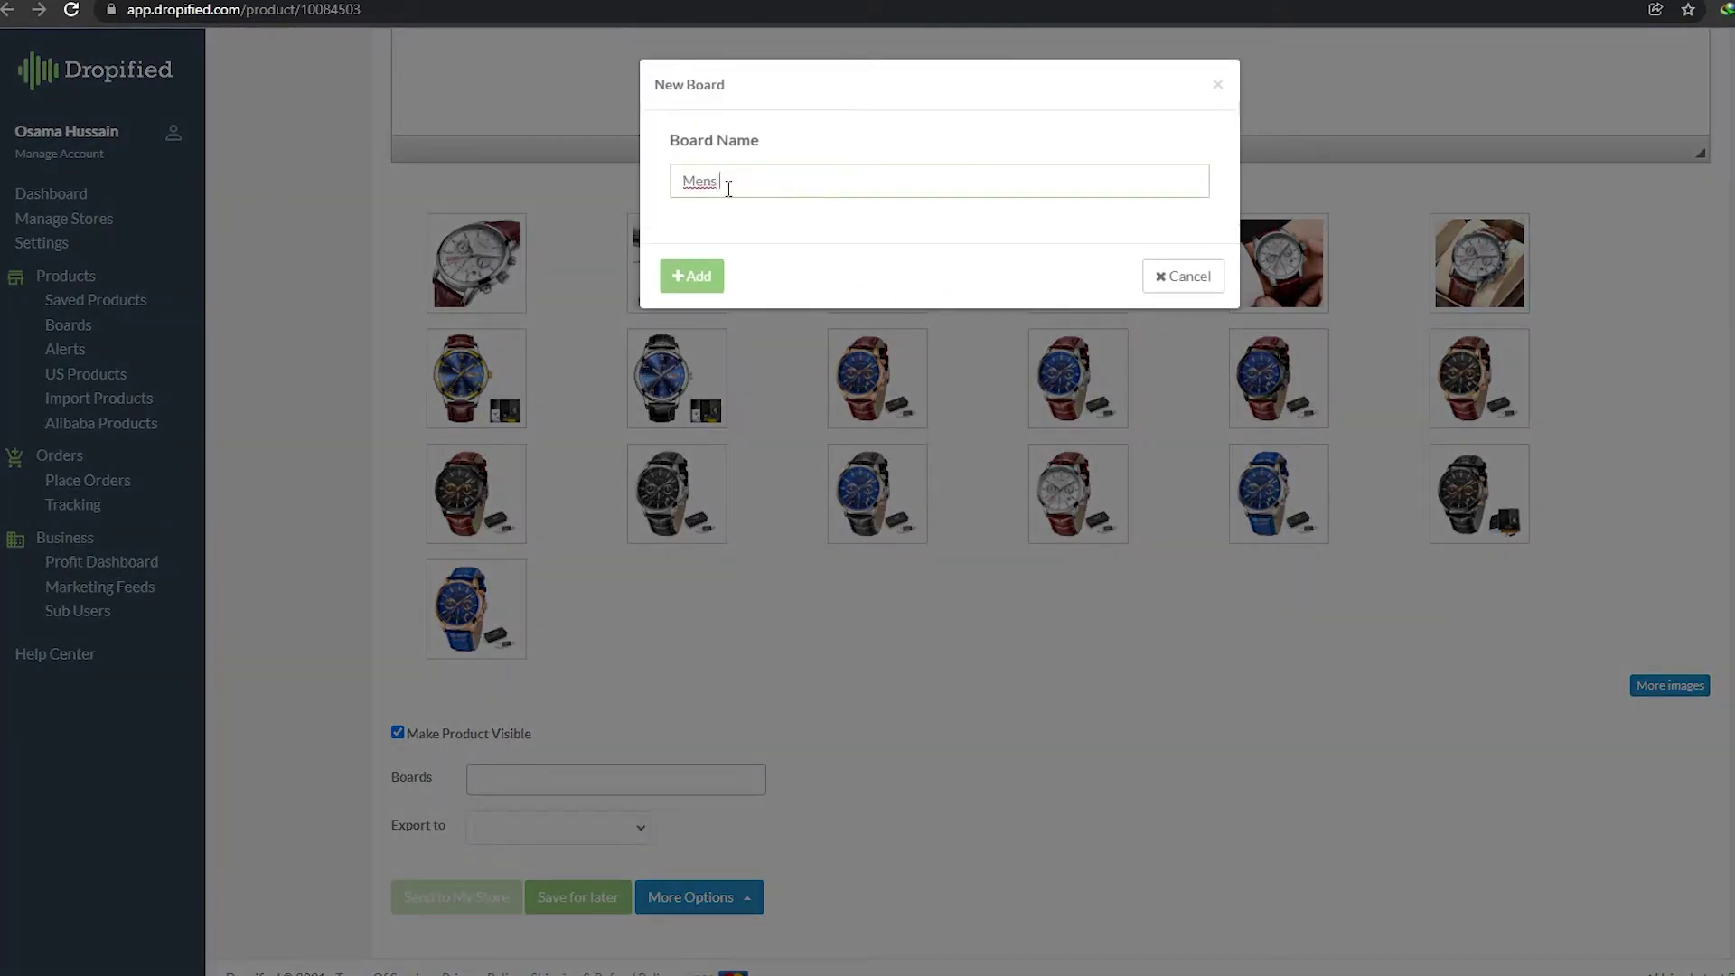
text(Mens Watceh)
key(ctrl+a)
text(Men's Watches)
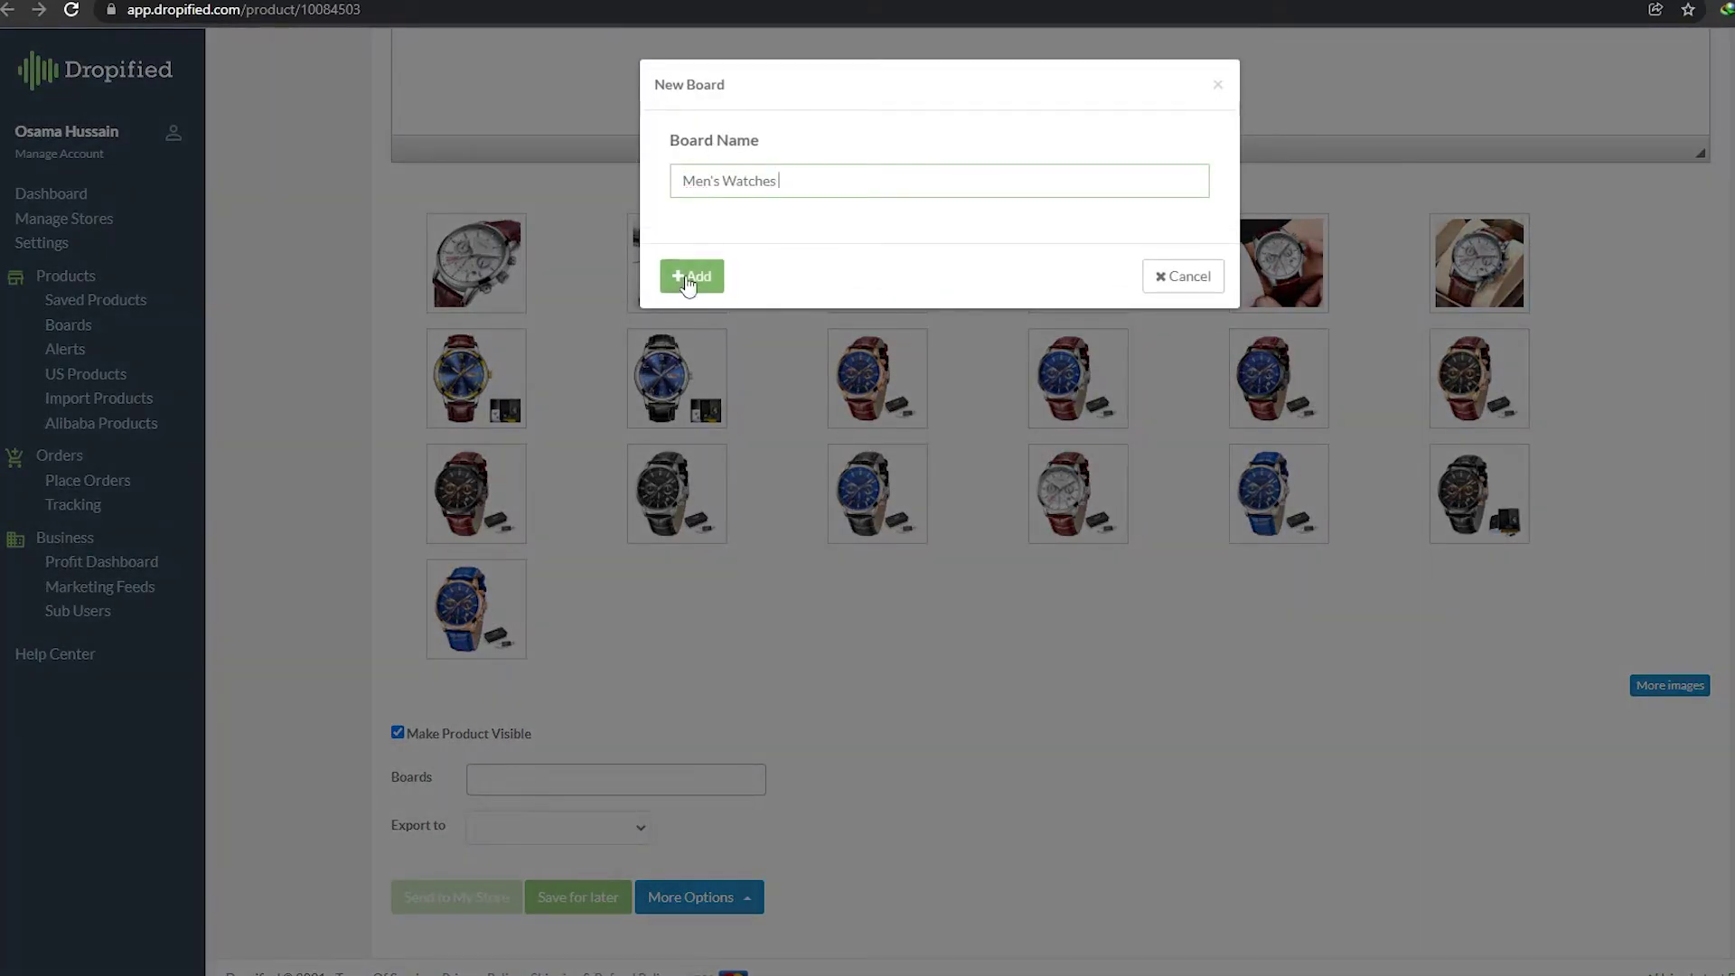
click(688, 279)
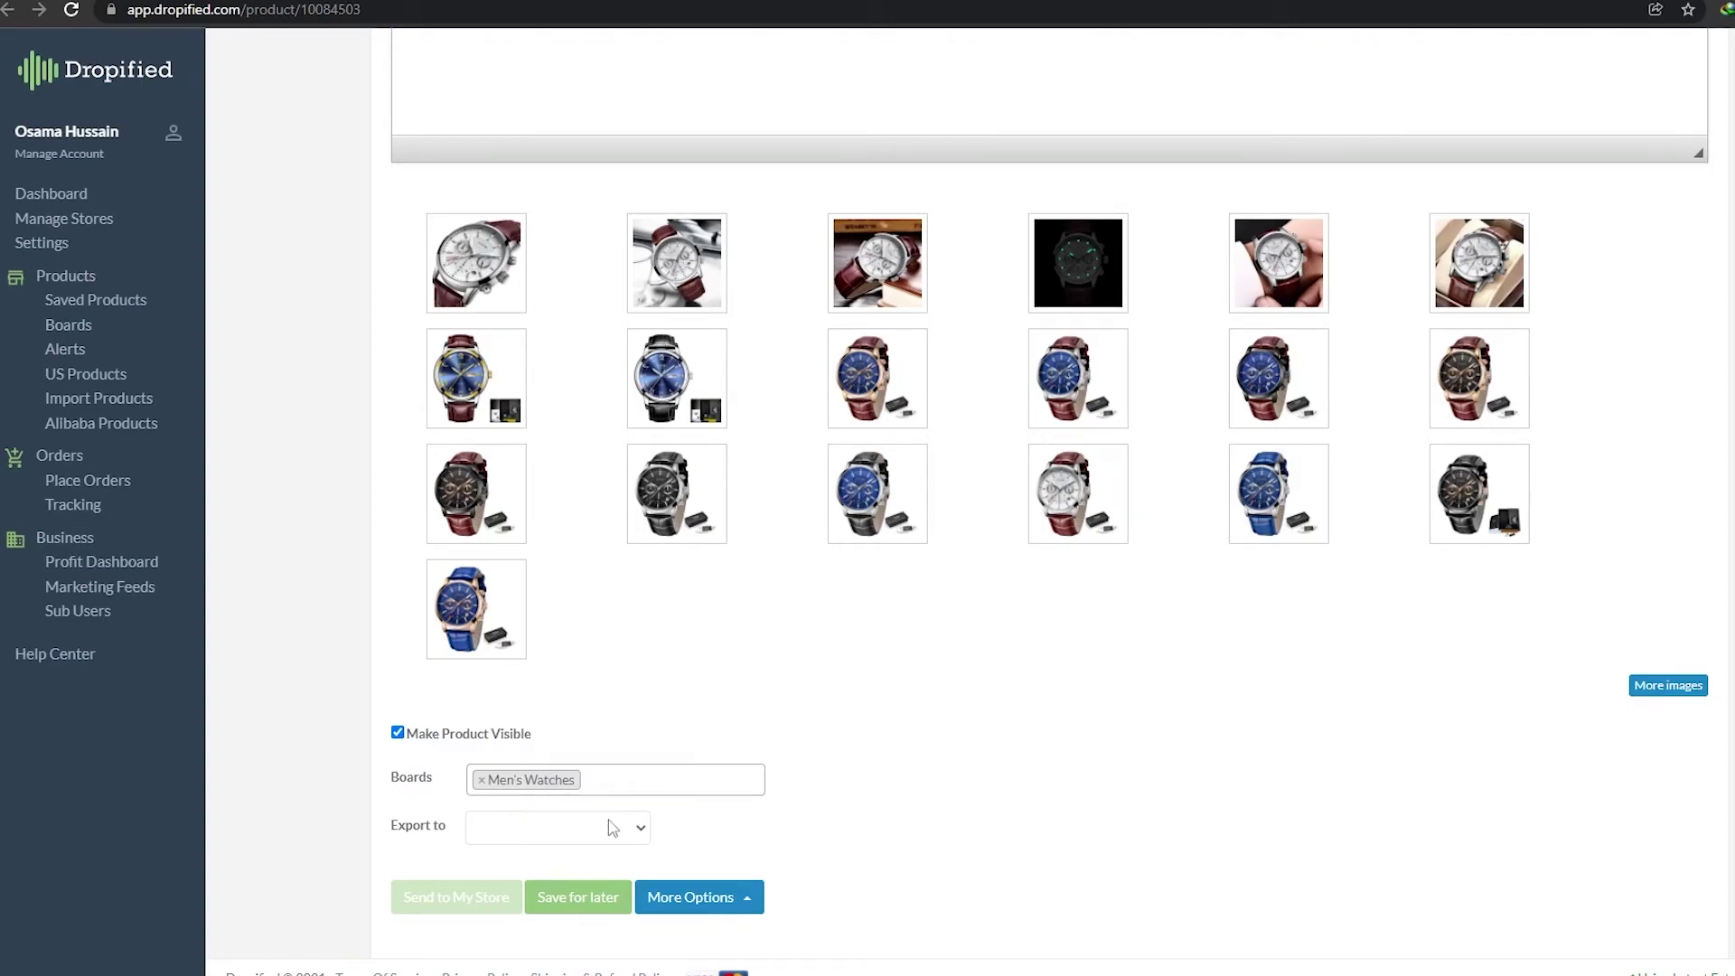
Step: Save the LIGE watch product for later
click(604, 825)
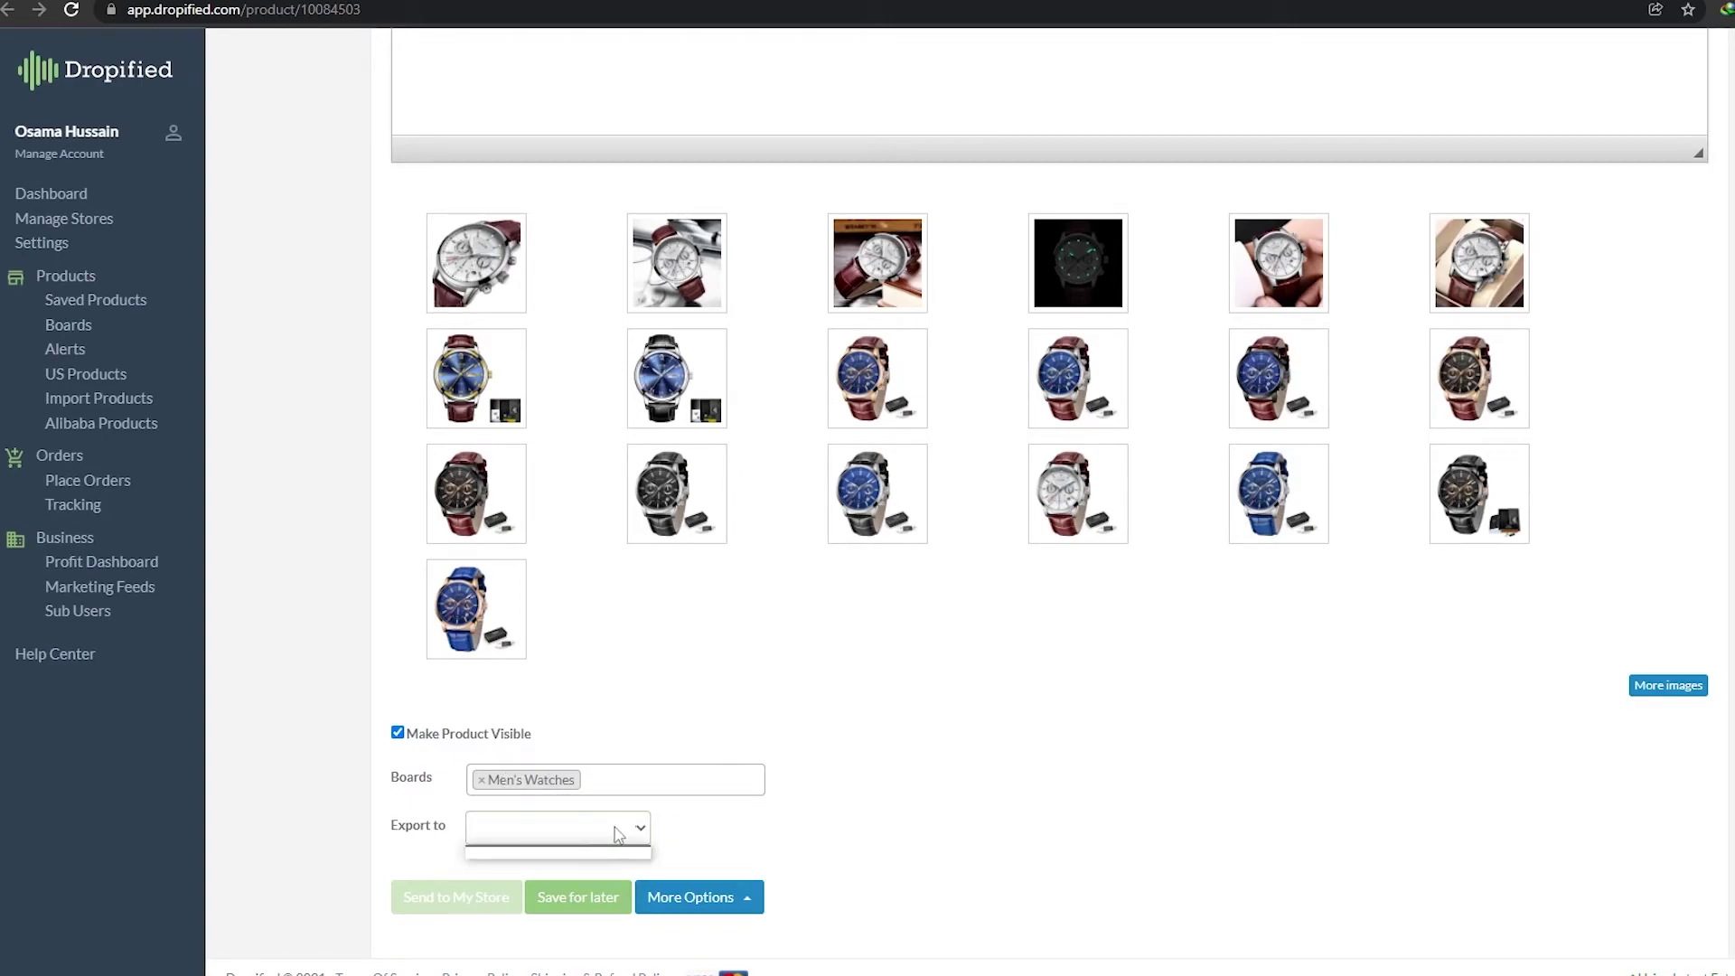
click(785, 835)
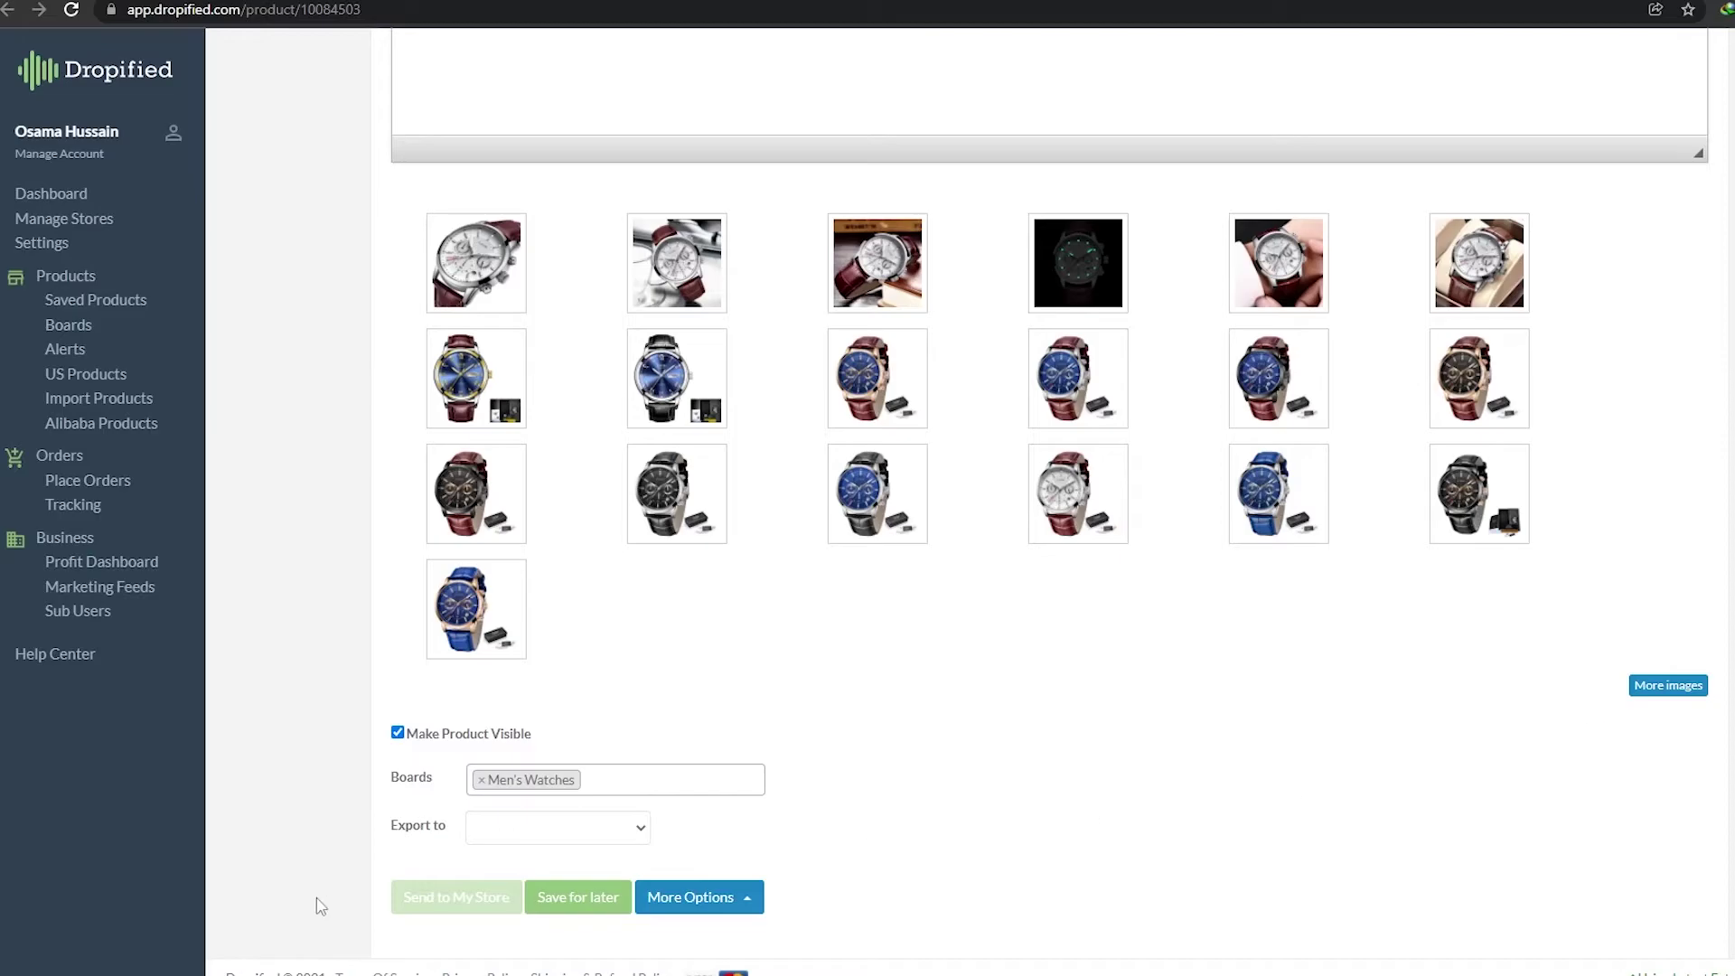
click(603, 909)
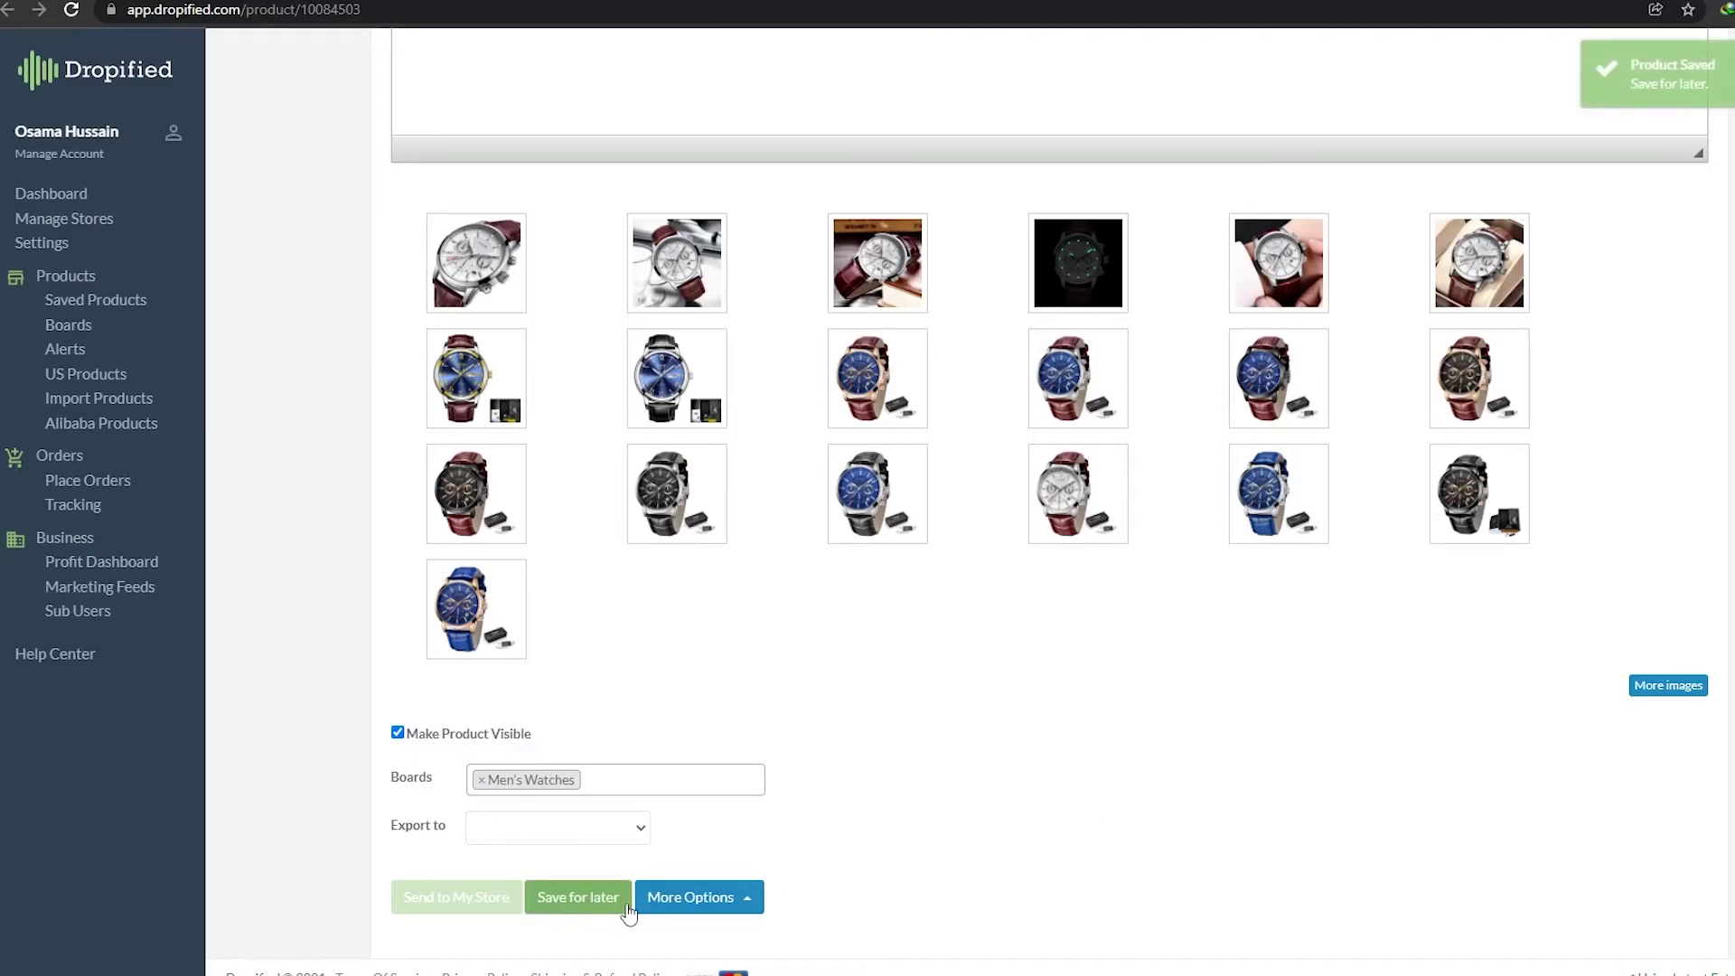
scroll(708, 908, up, 15)
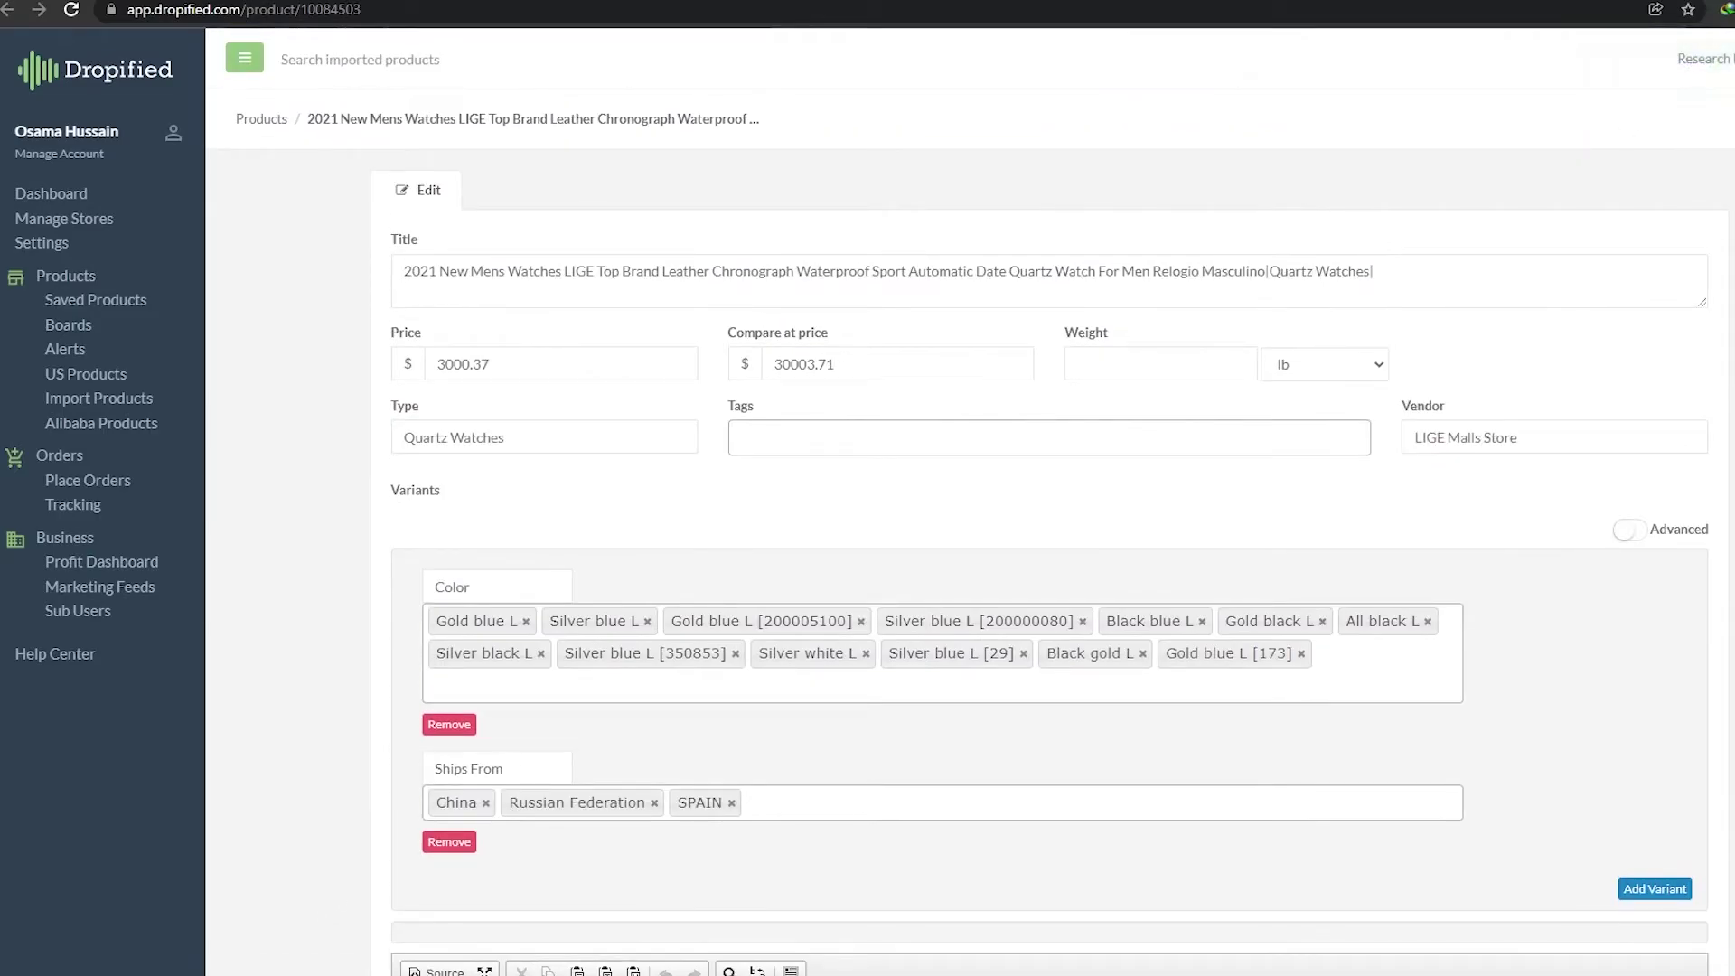
Step: Check that Men's Watches holds one product, then visit Manage Stores and return to the Dashboard
click(68, 327)
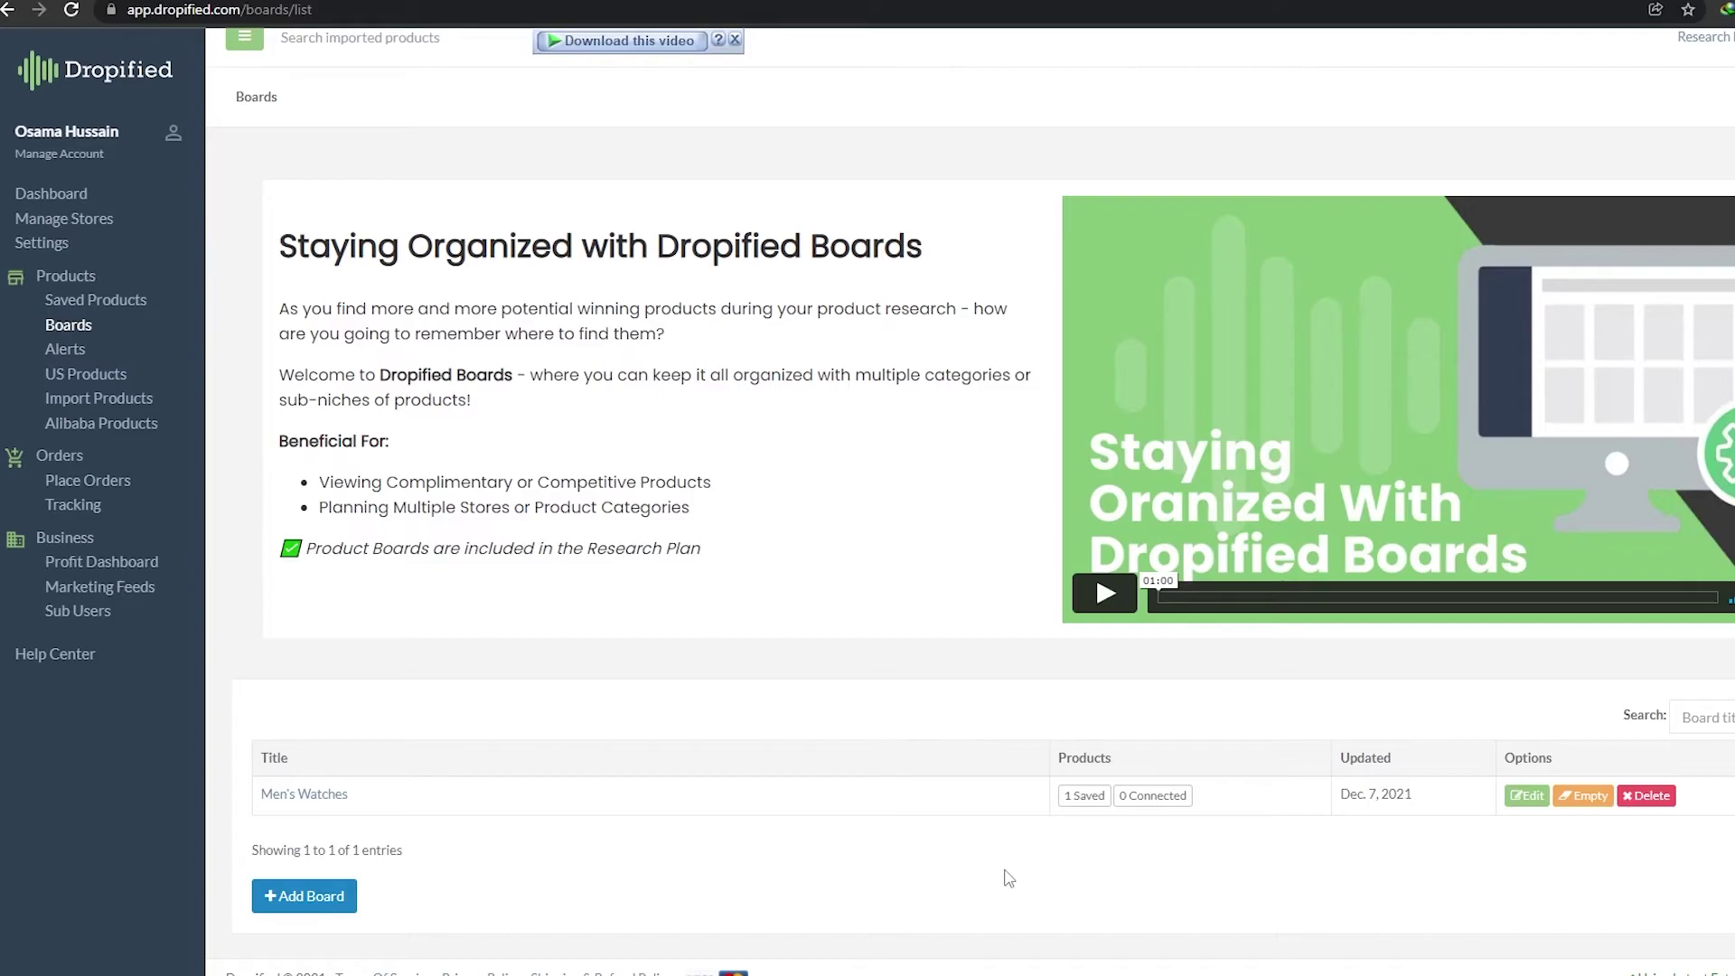
scroll(587, 710, up, 1)
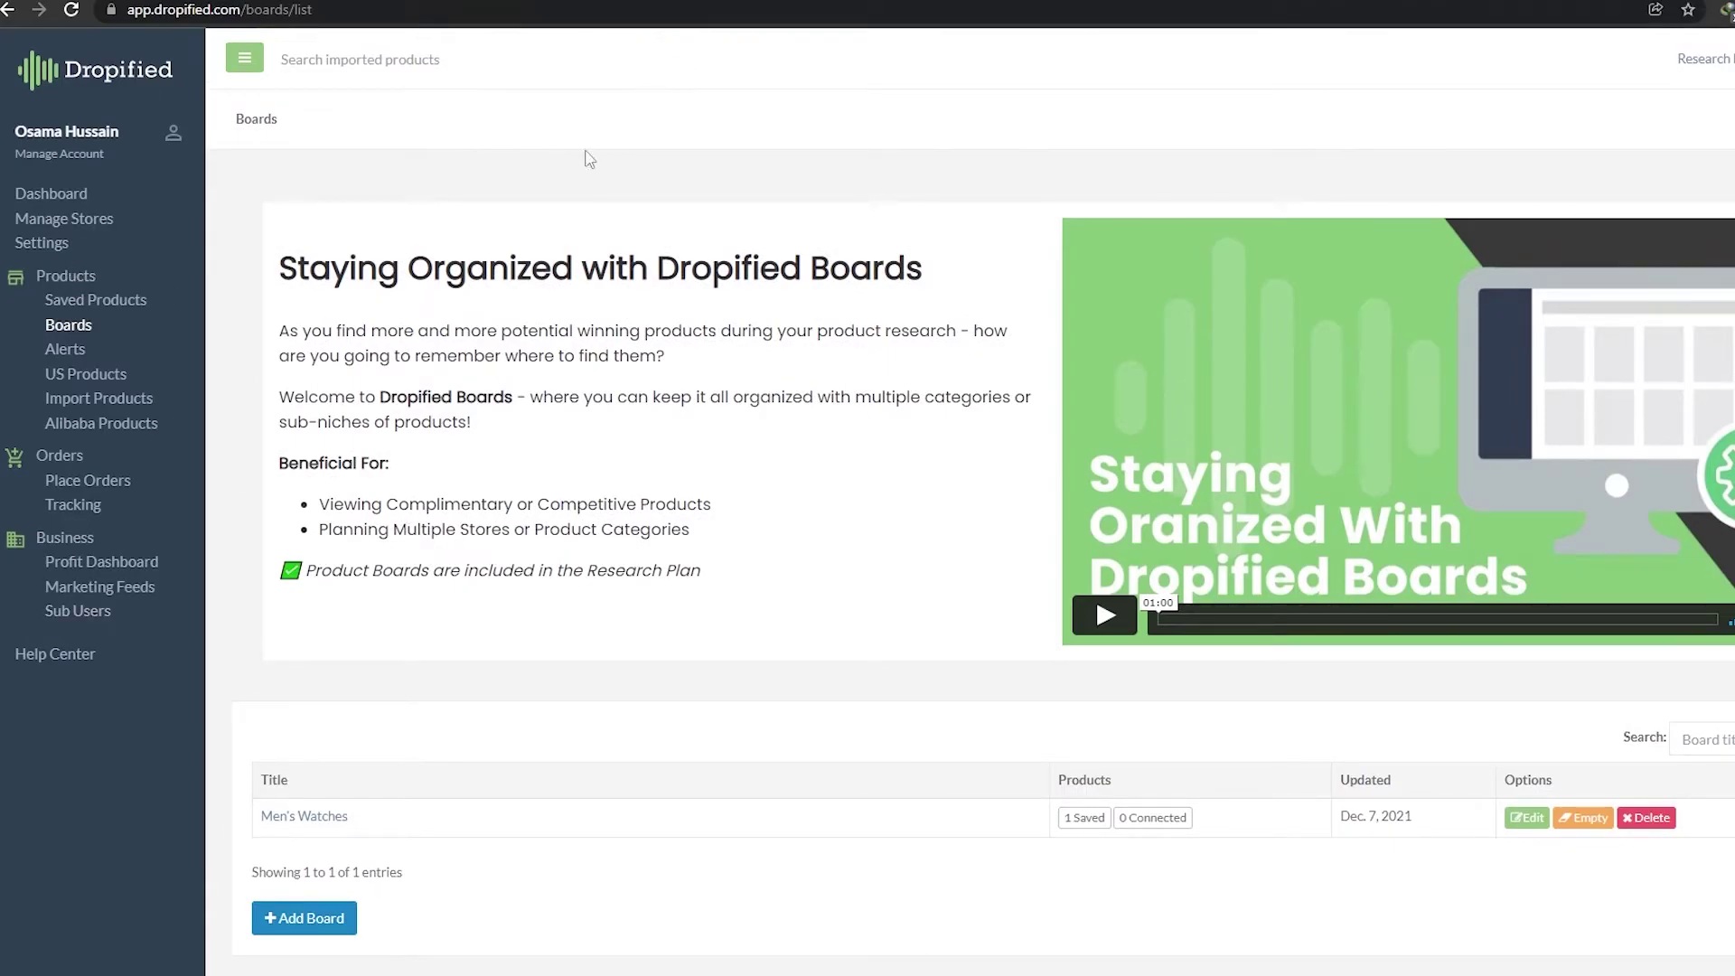
click(50, 223)
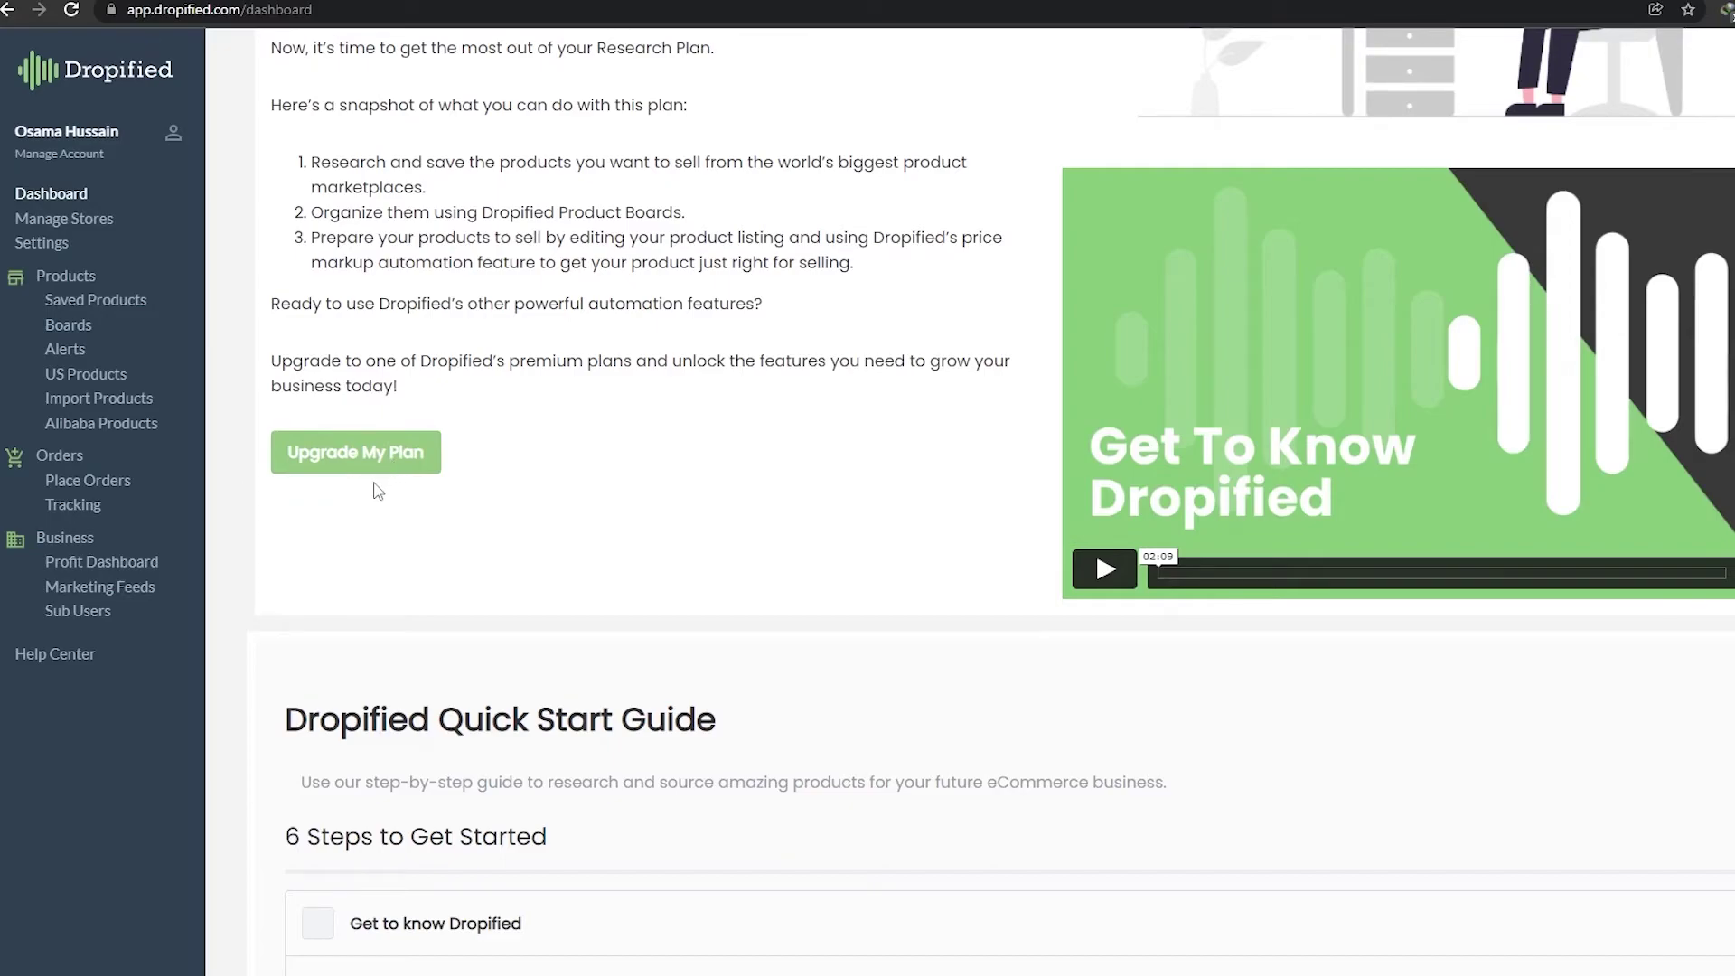
scroll(378, 490, up, 5)
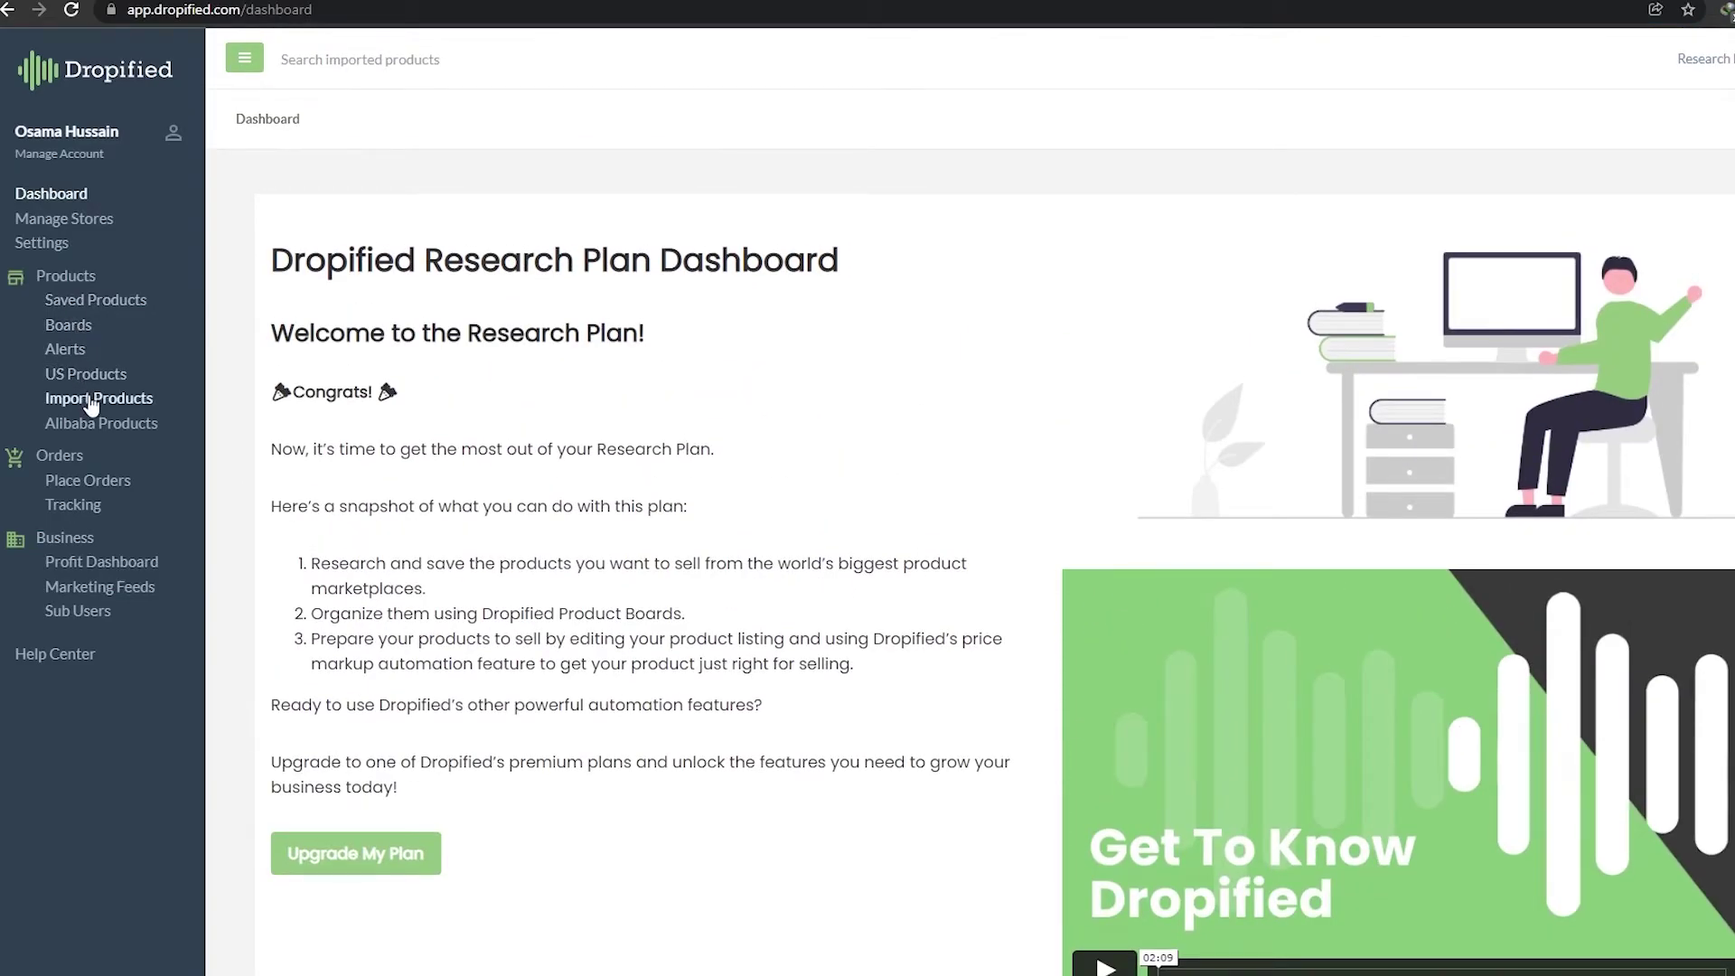
Step: Open Import Products, then the Alibaba Products settings section
click(90, 399)
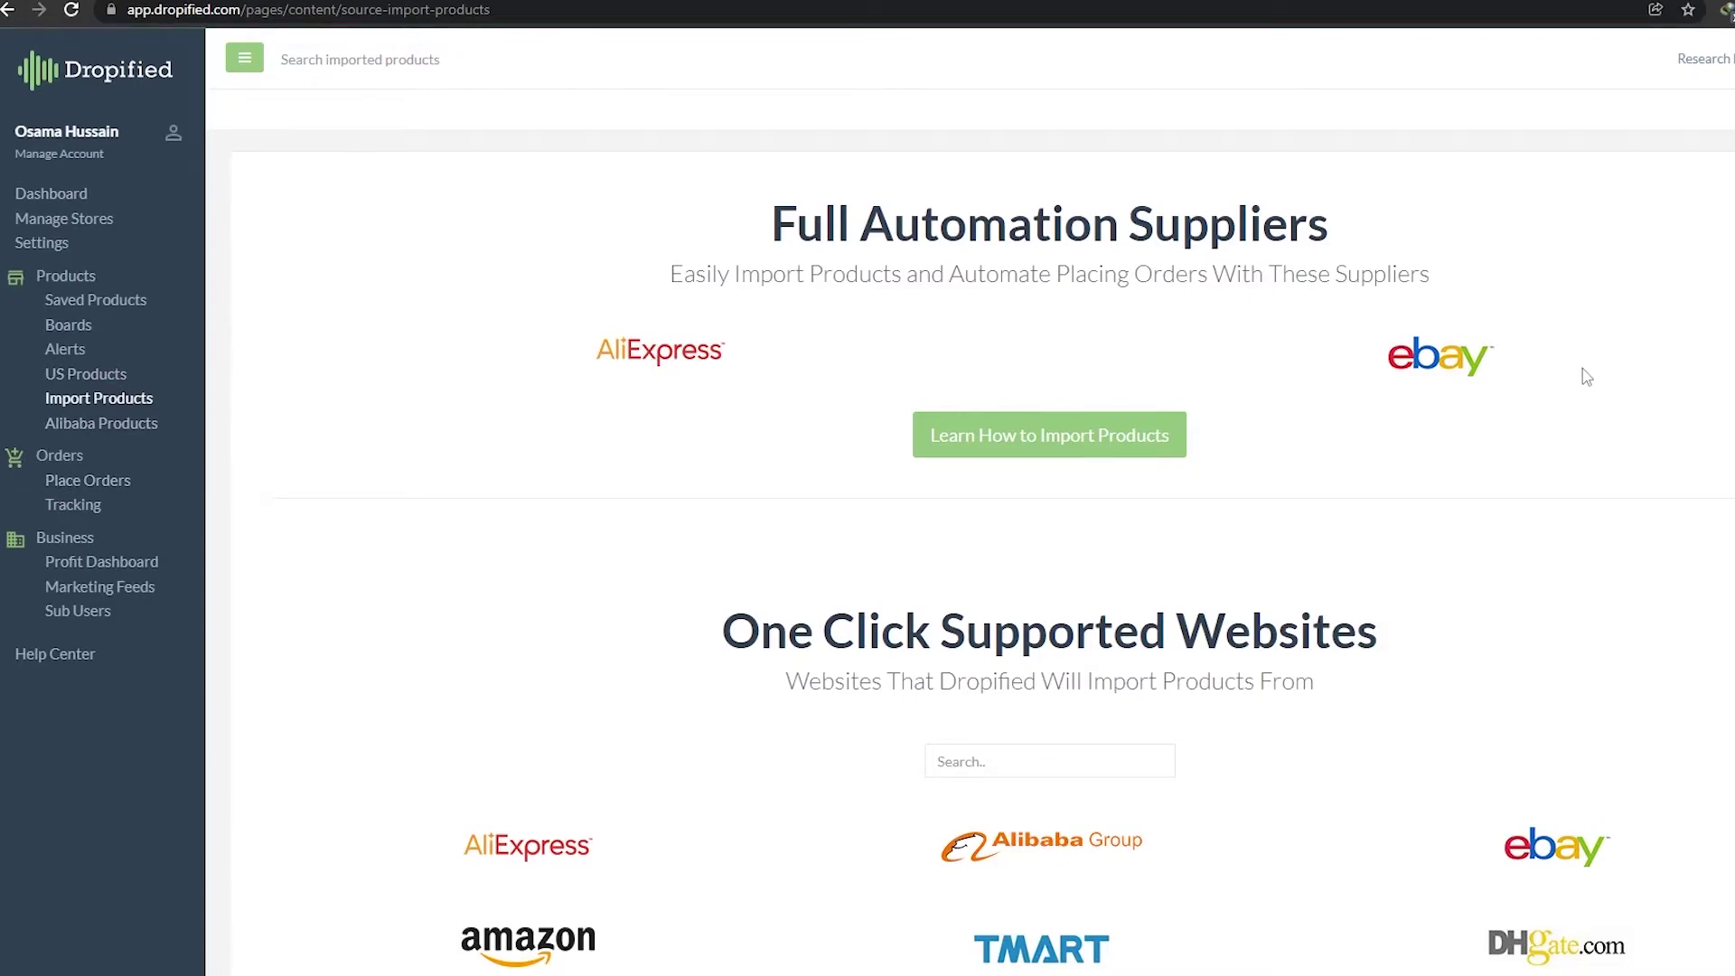
scroll(1459, 373, down, 1)
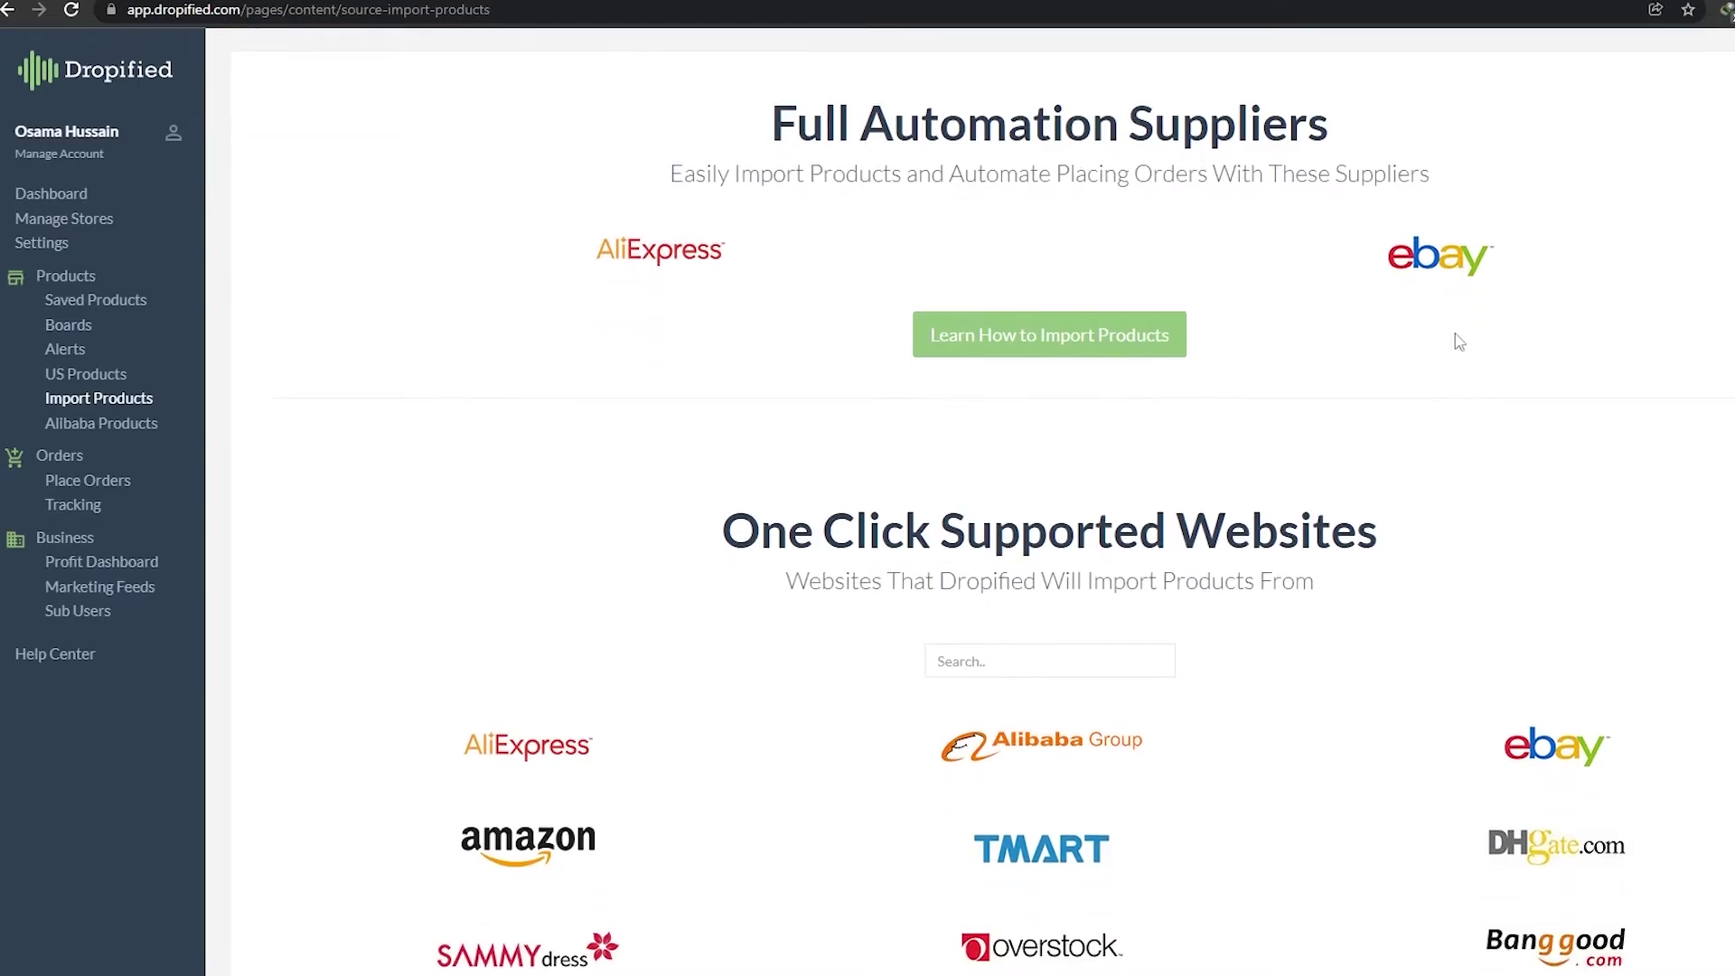
click(131, 425)
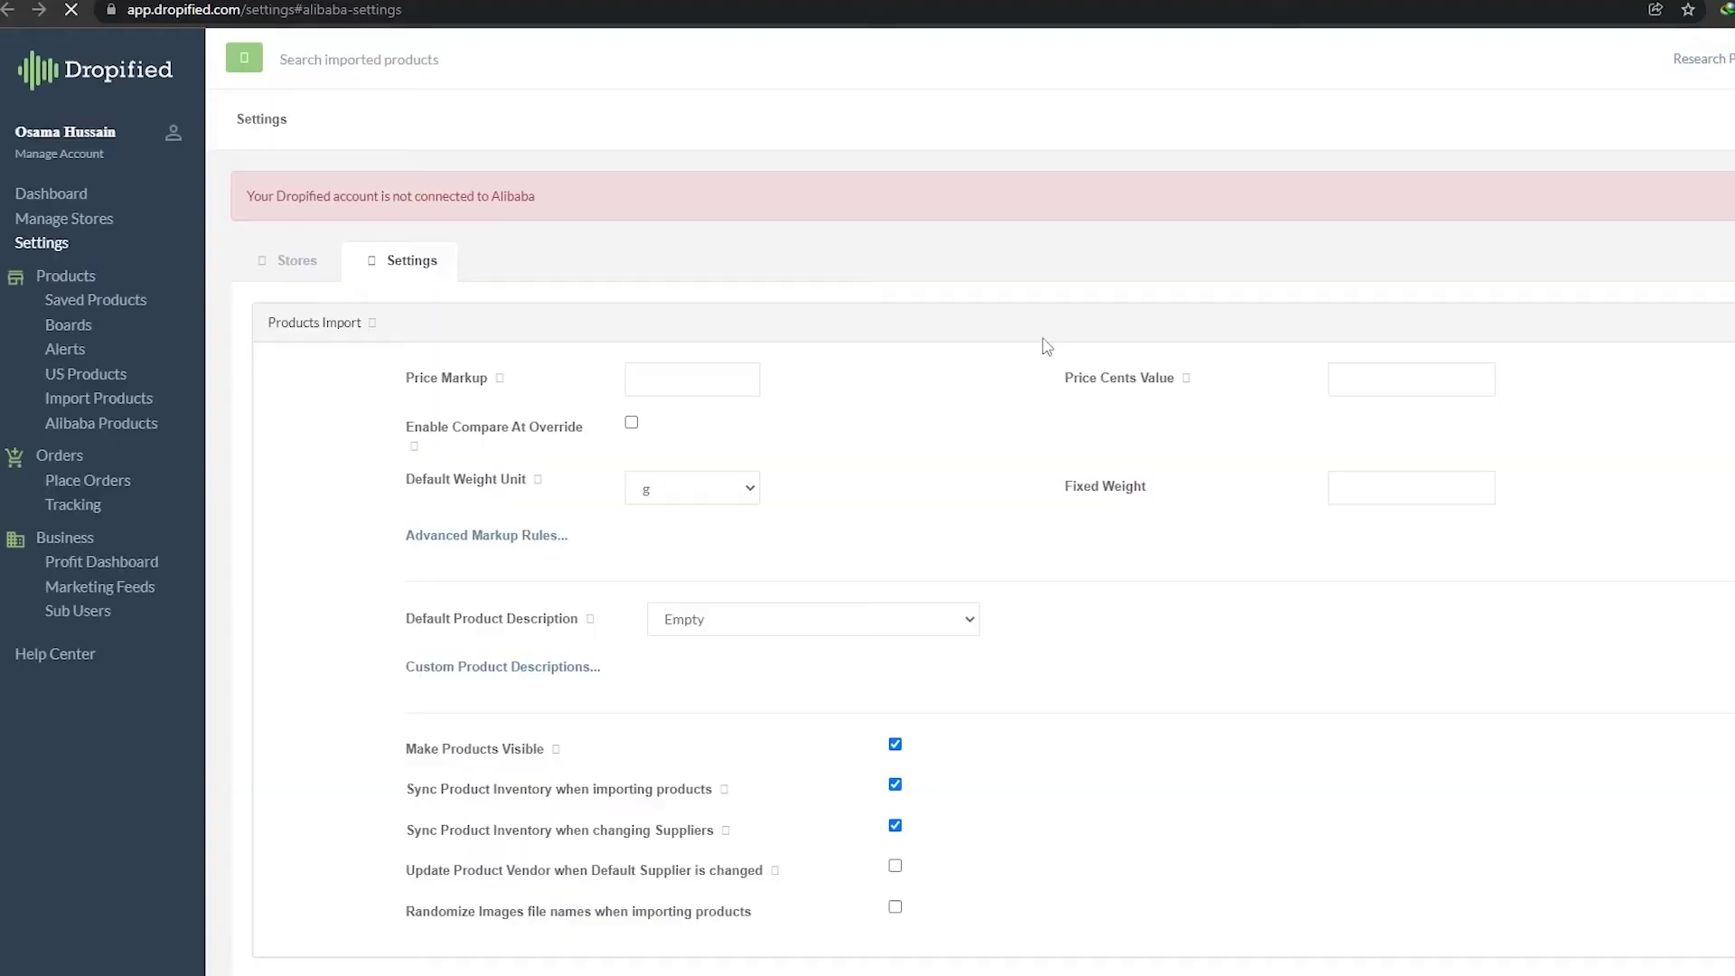
Step: Look over the Alibaba import settings, then go to eBay from the supplier page
scroll(956, 560, up, 7)
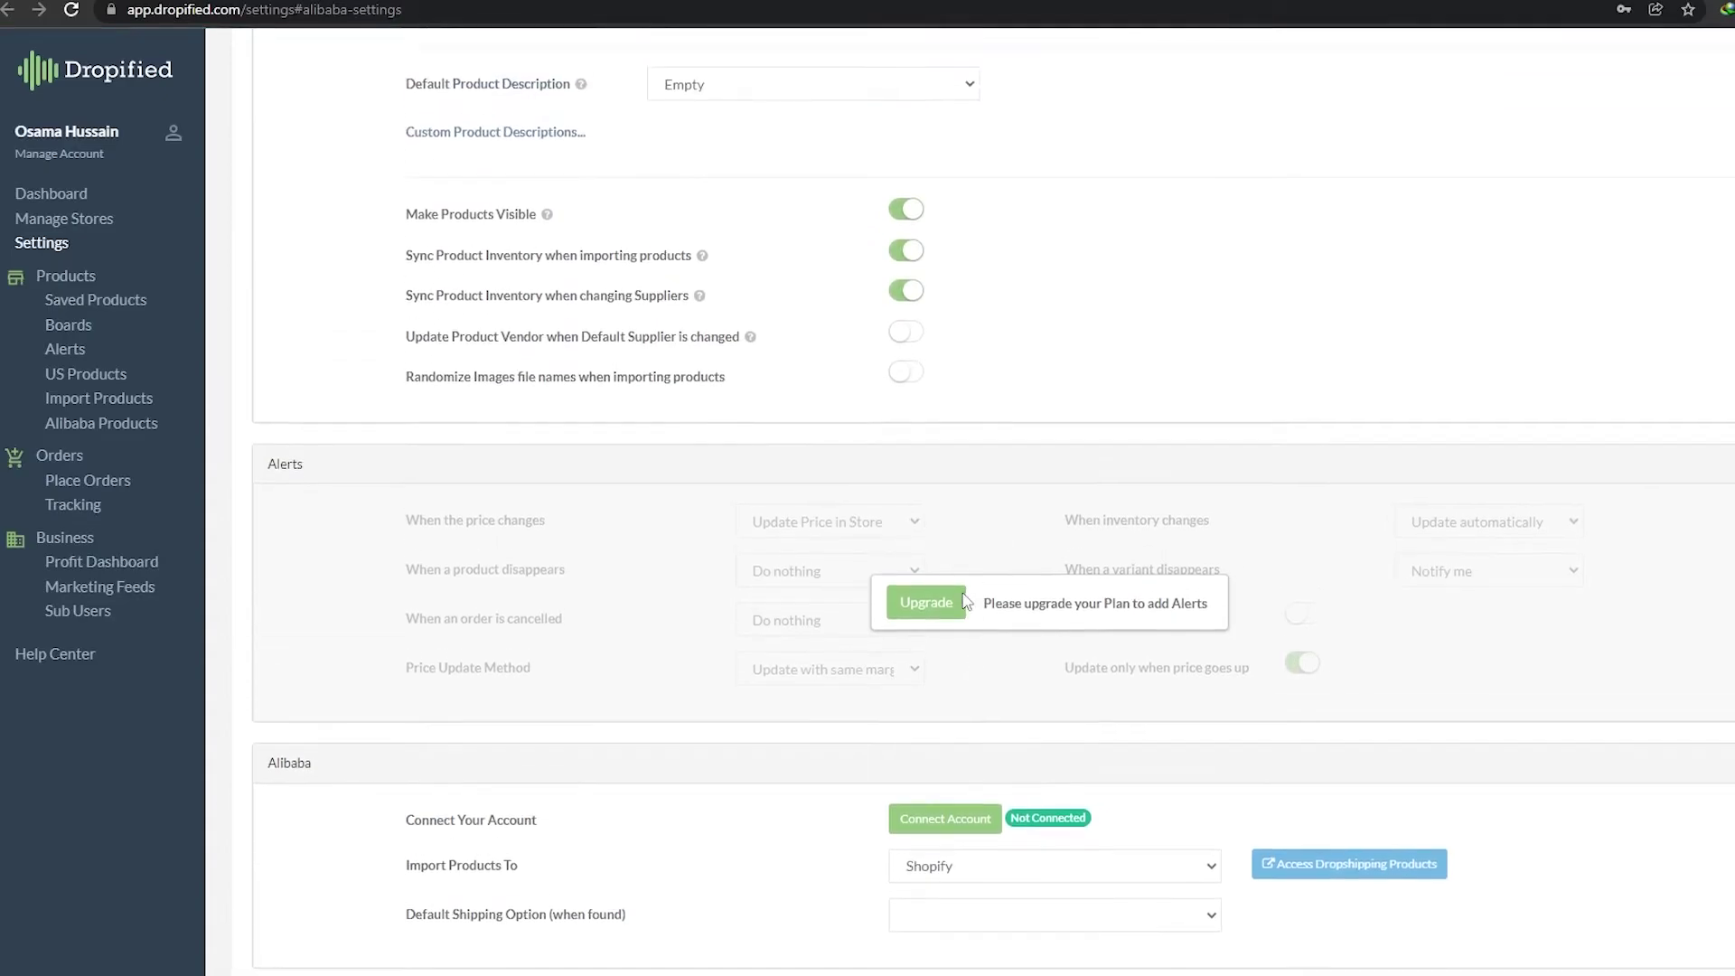
scroll(960, 770, up, 1)
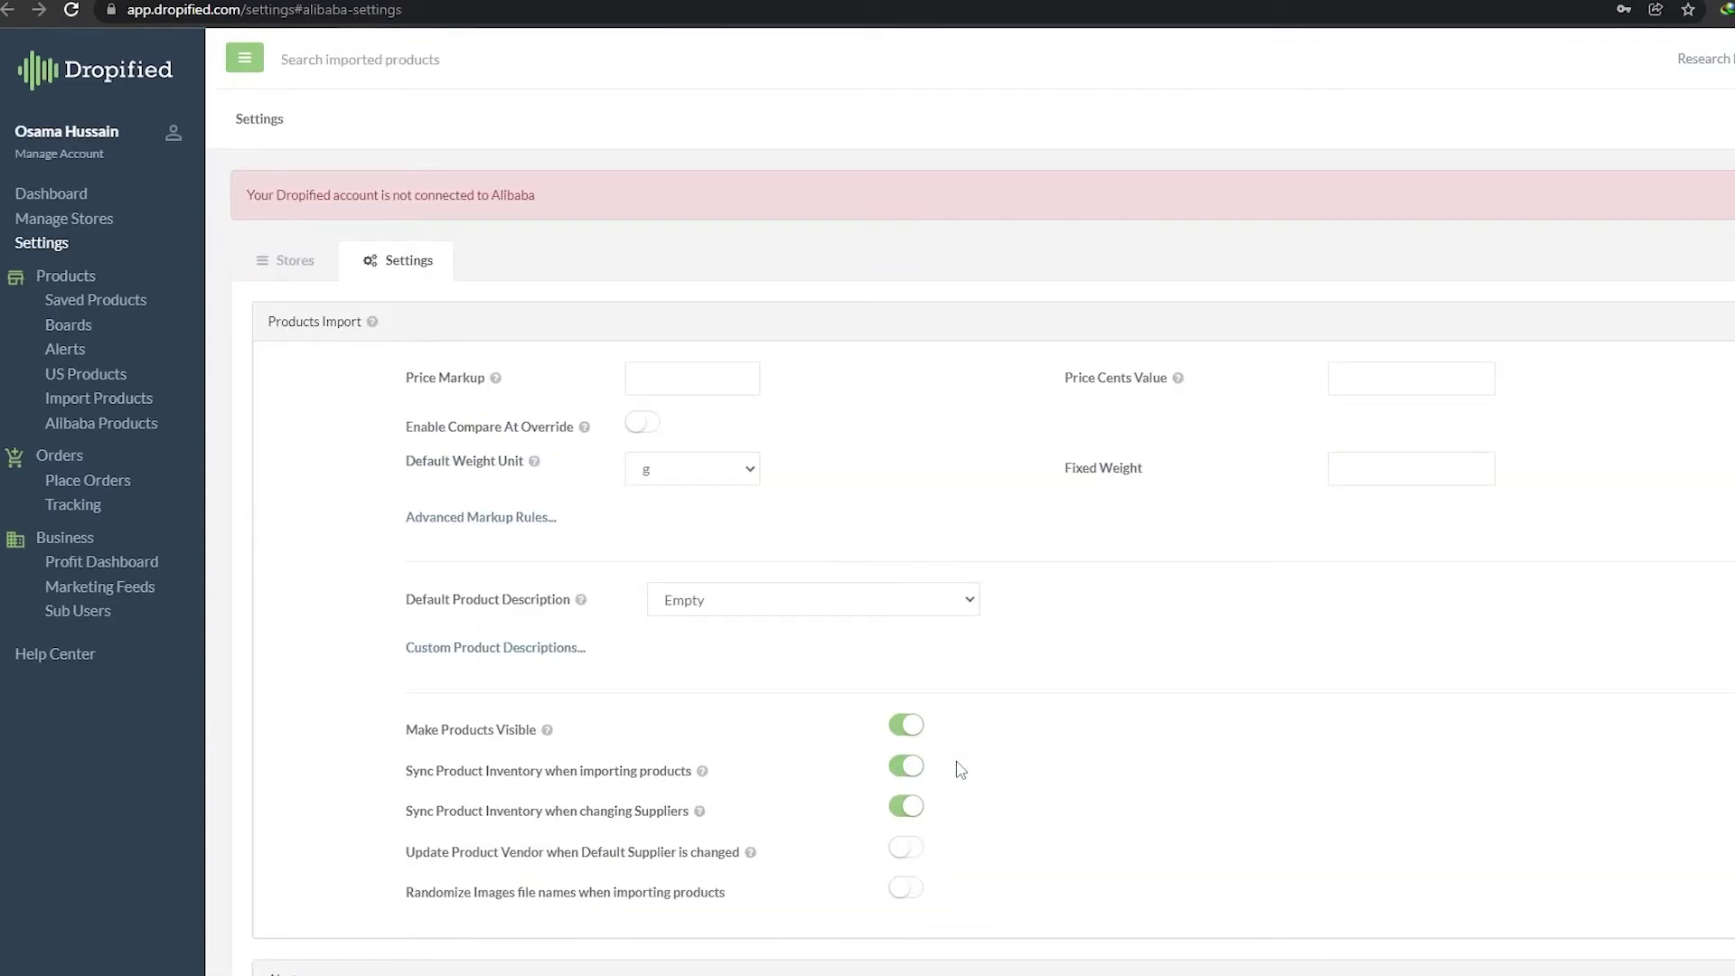
scroll(960, 771, down, 5)
mouse_move(869, 632)
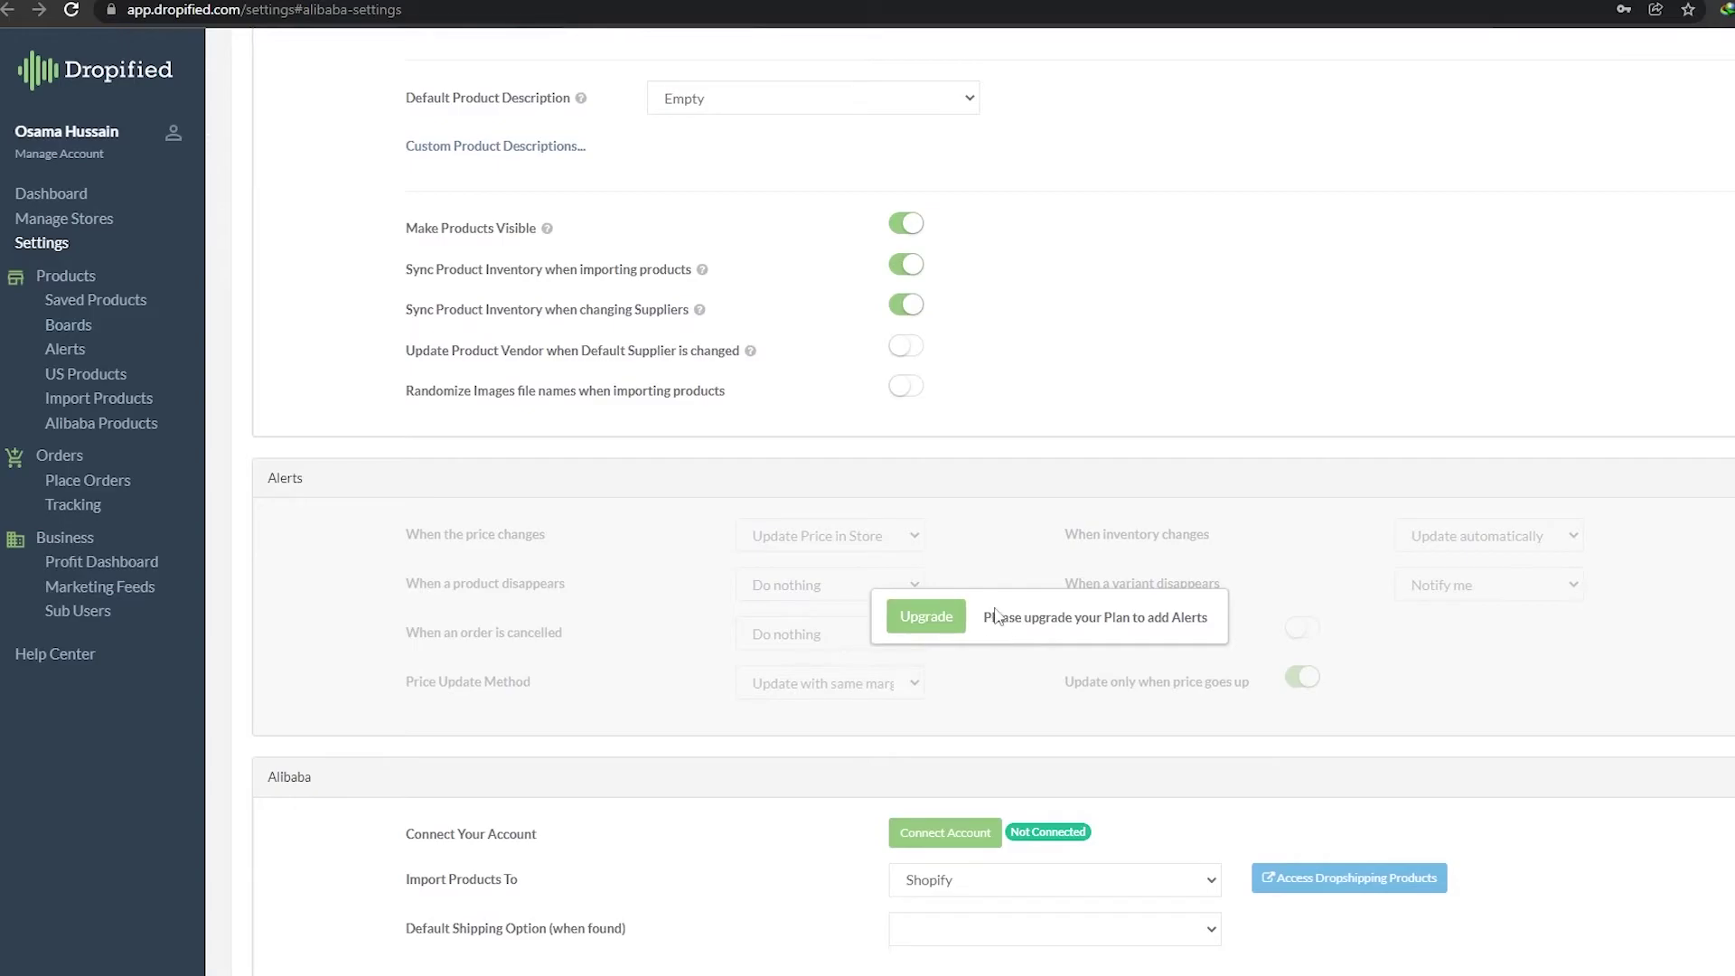
scroll(1020, 616, up, 2)
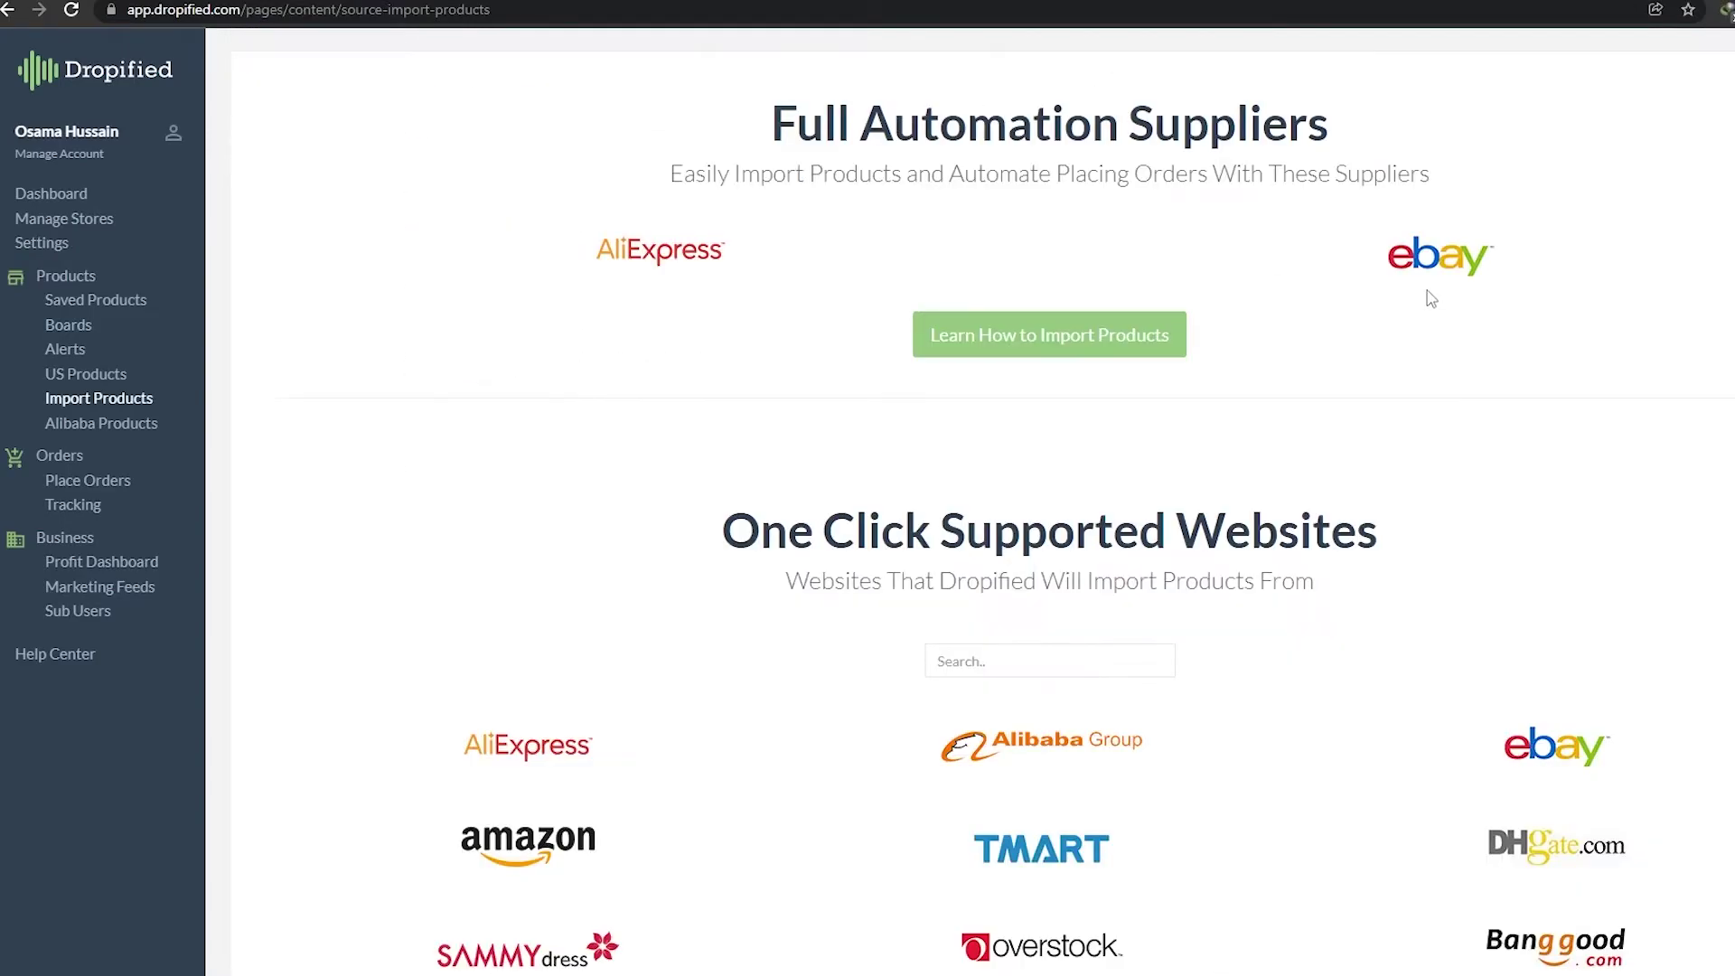
click(1432, 274)
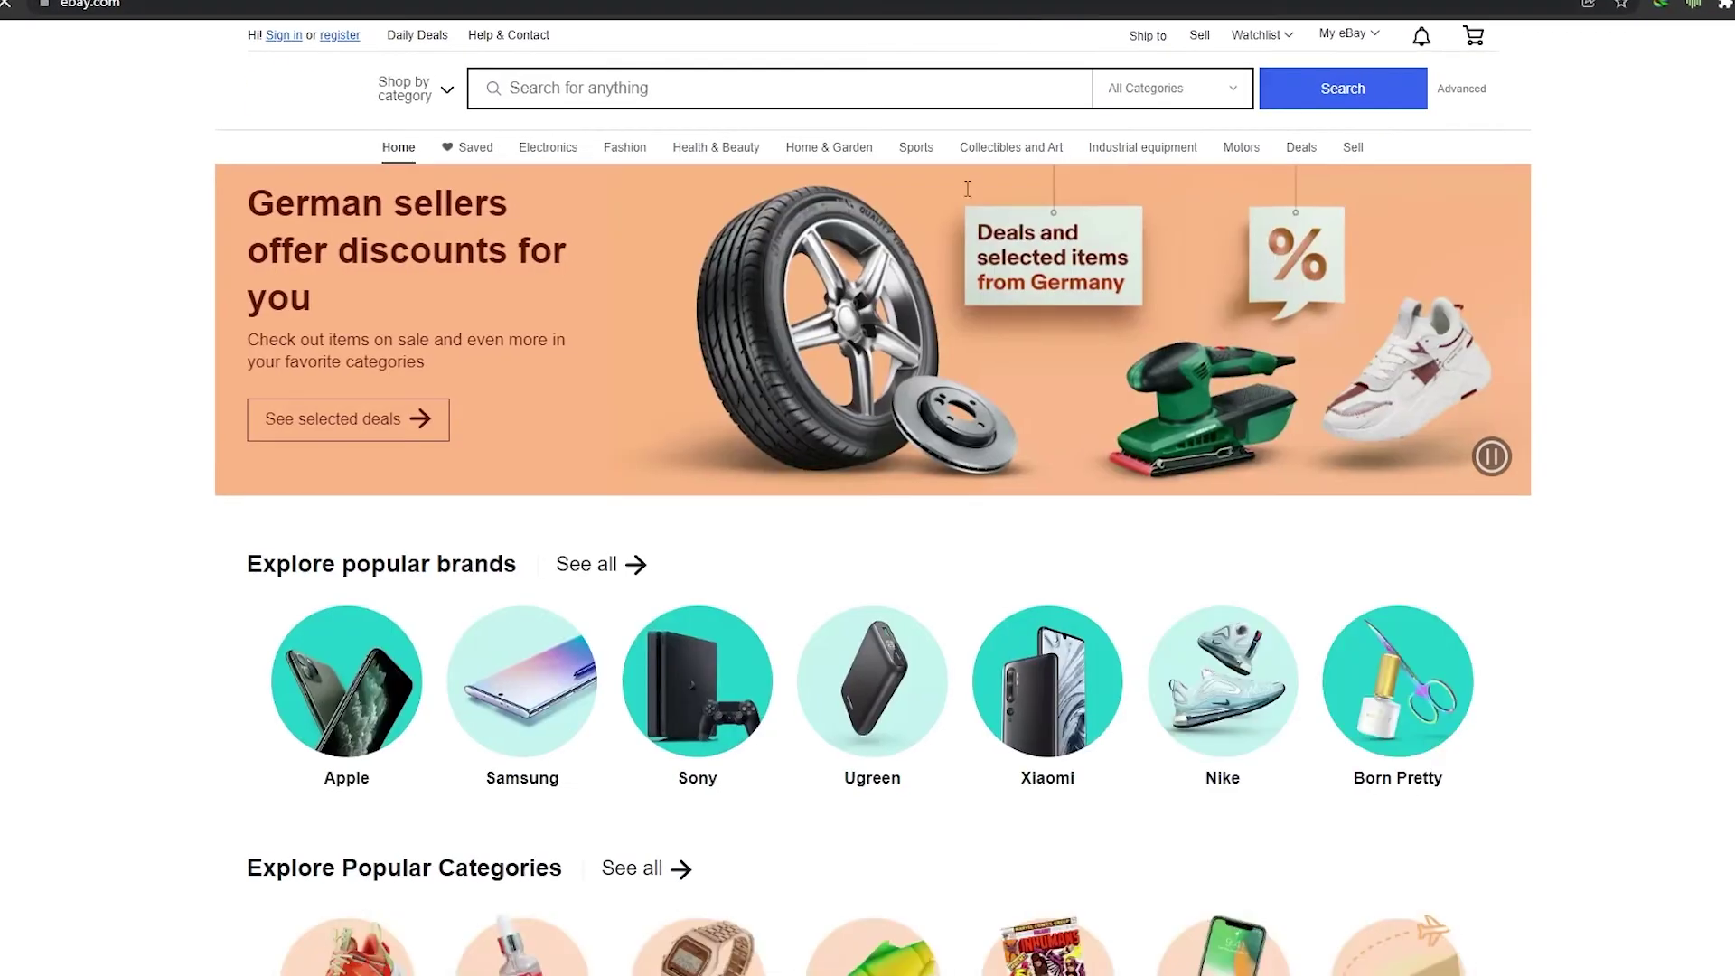
Step: Browse eBay's Wristwatches category and open the TUDOR Black Bay men's watch ($3,847.48)
scroll(796, 555, down, 6)
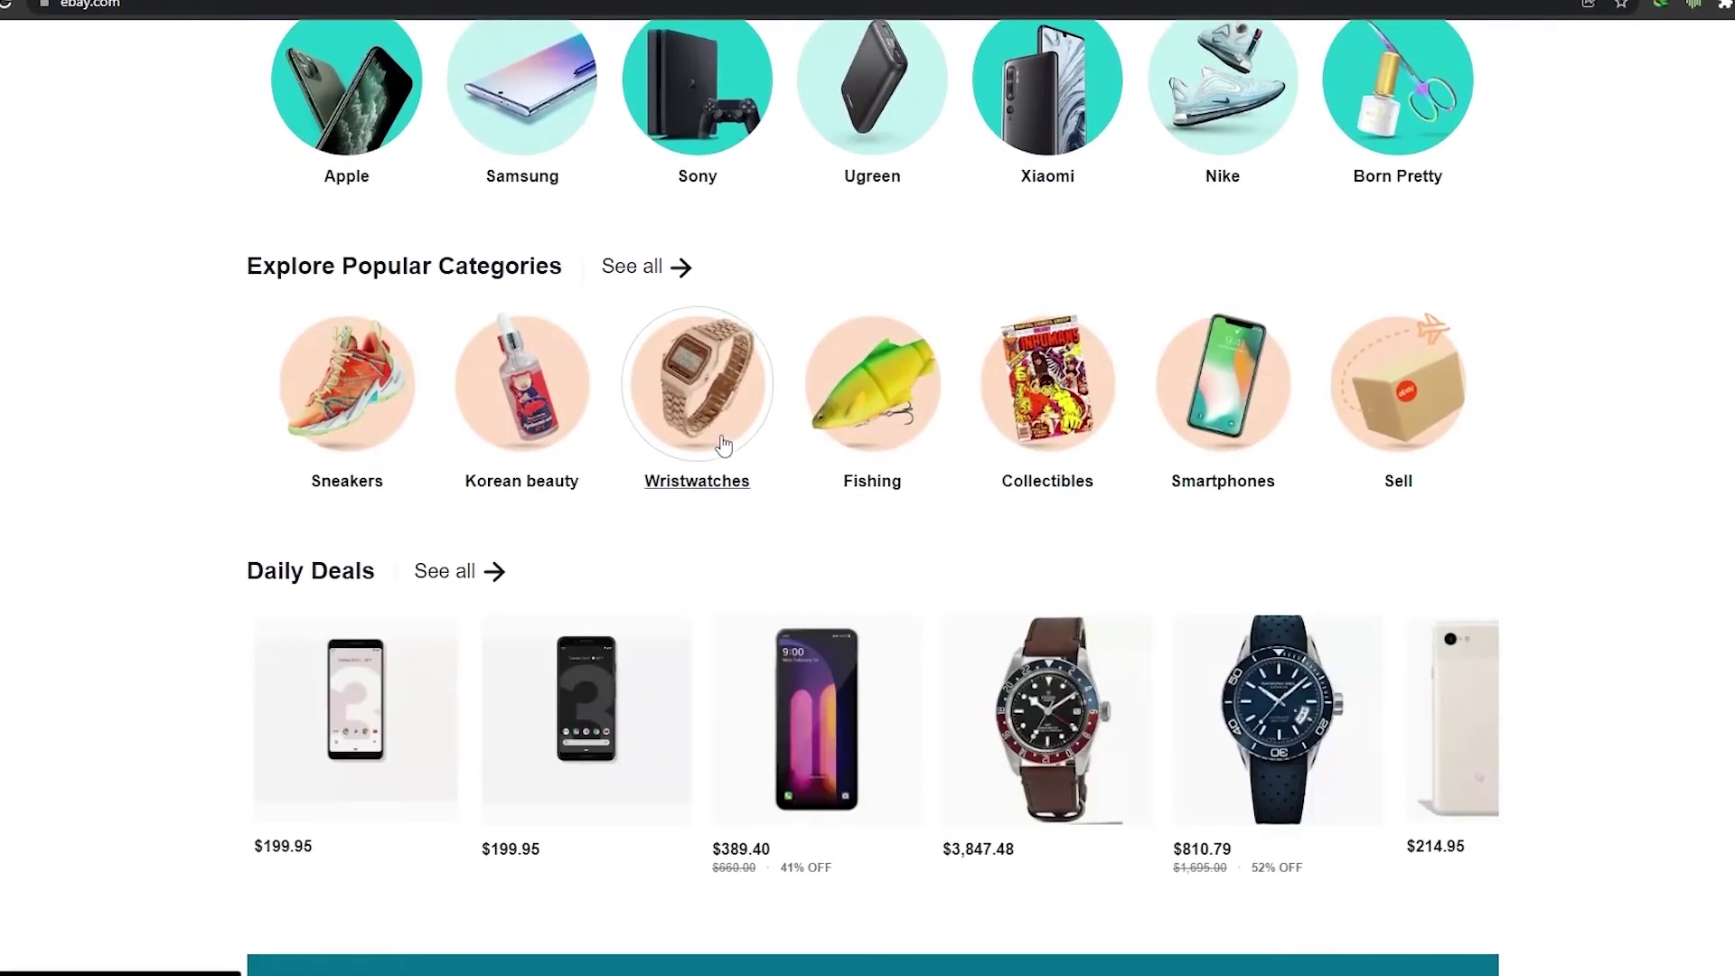
click(720, 449)
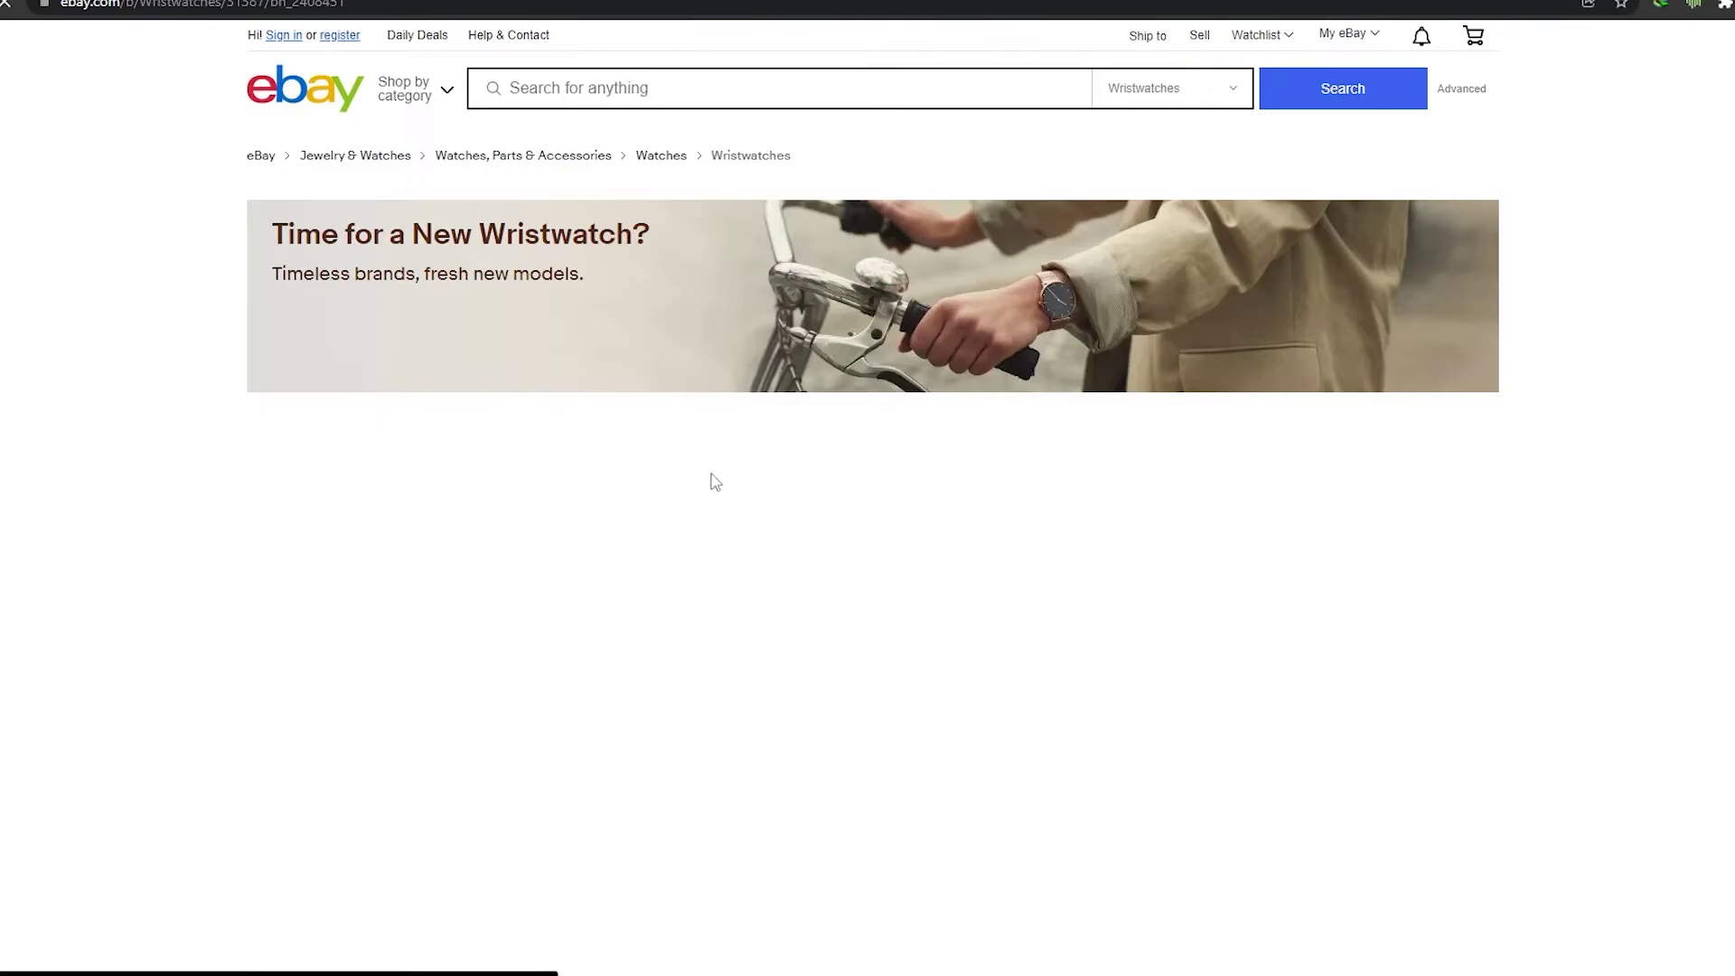
scroll(853, 390, down, 8)
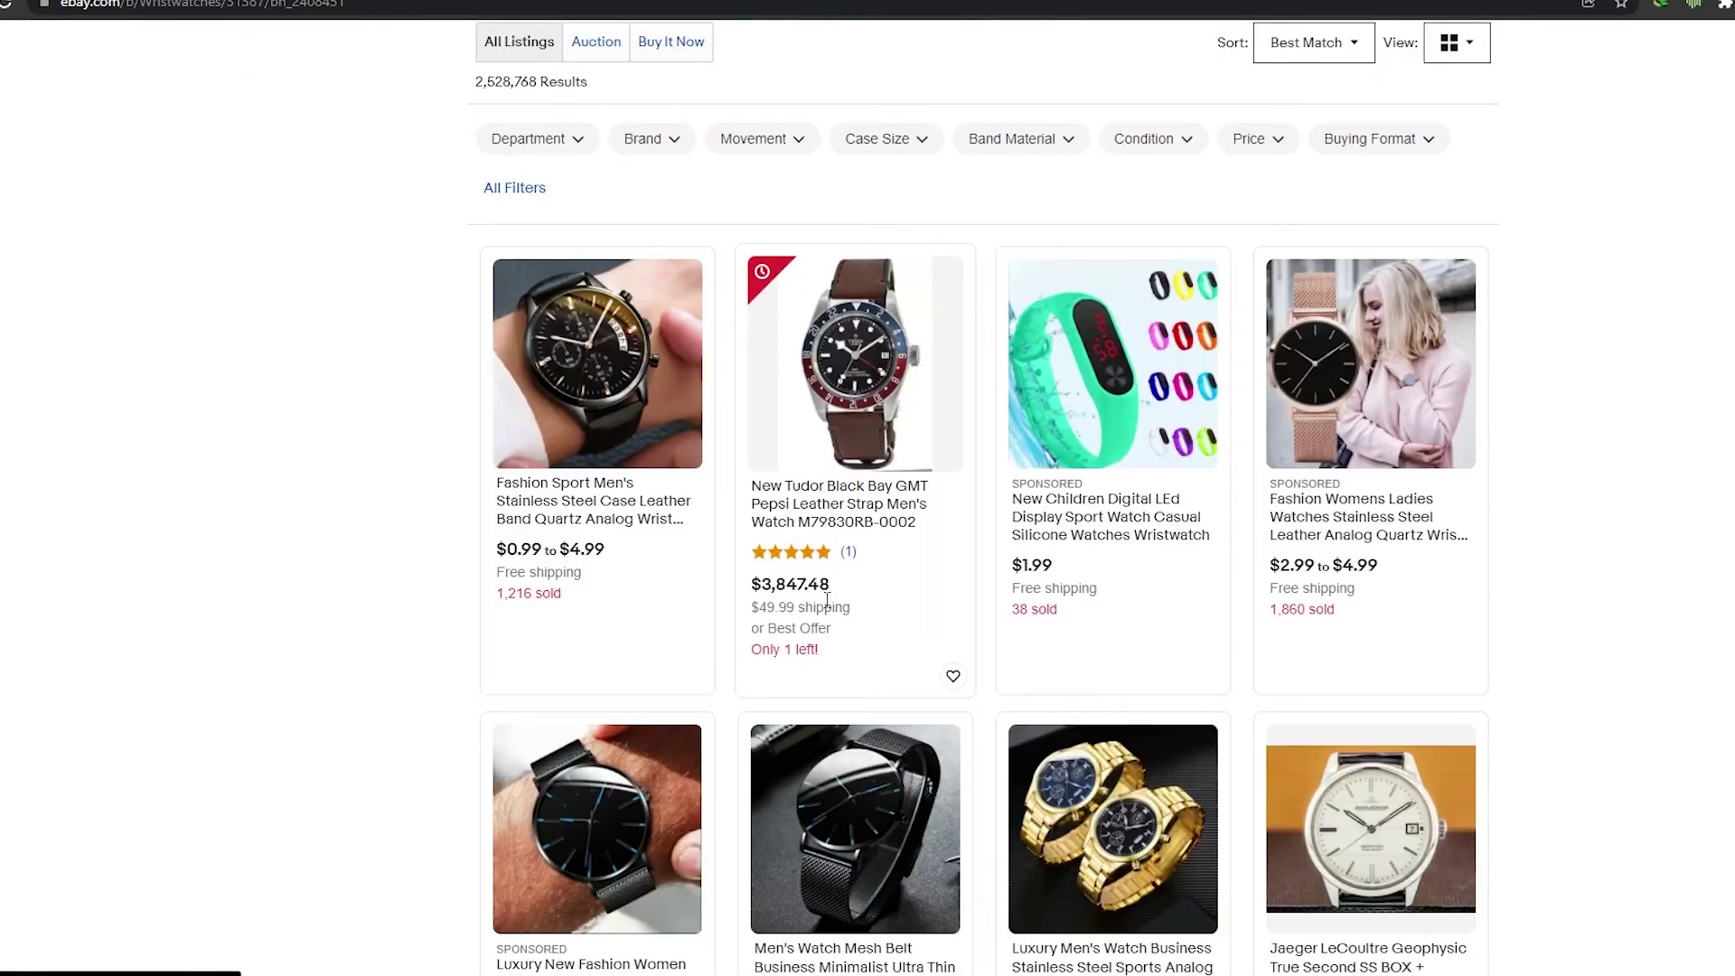
click(840, 517)
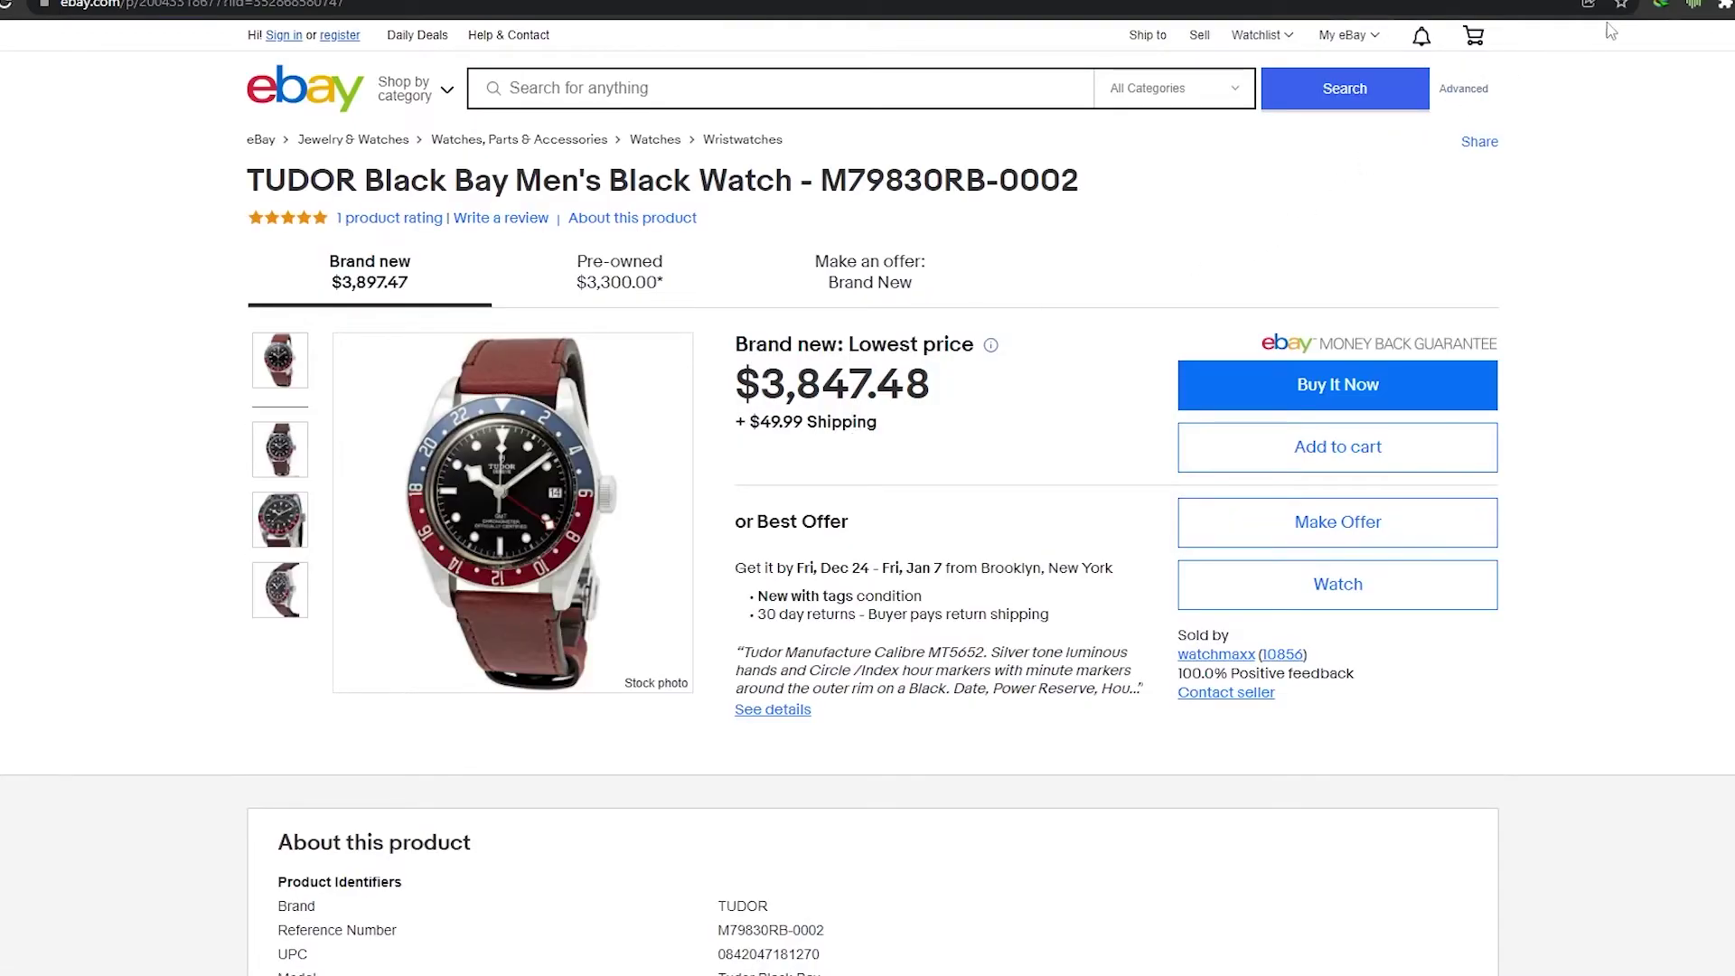
Step: Save the eBay Luxury Men's Business Stainless Steel watch ($5.29) for later and view it in Dropified
click(1692, 6)
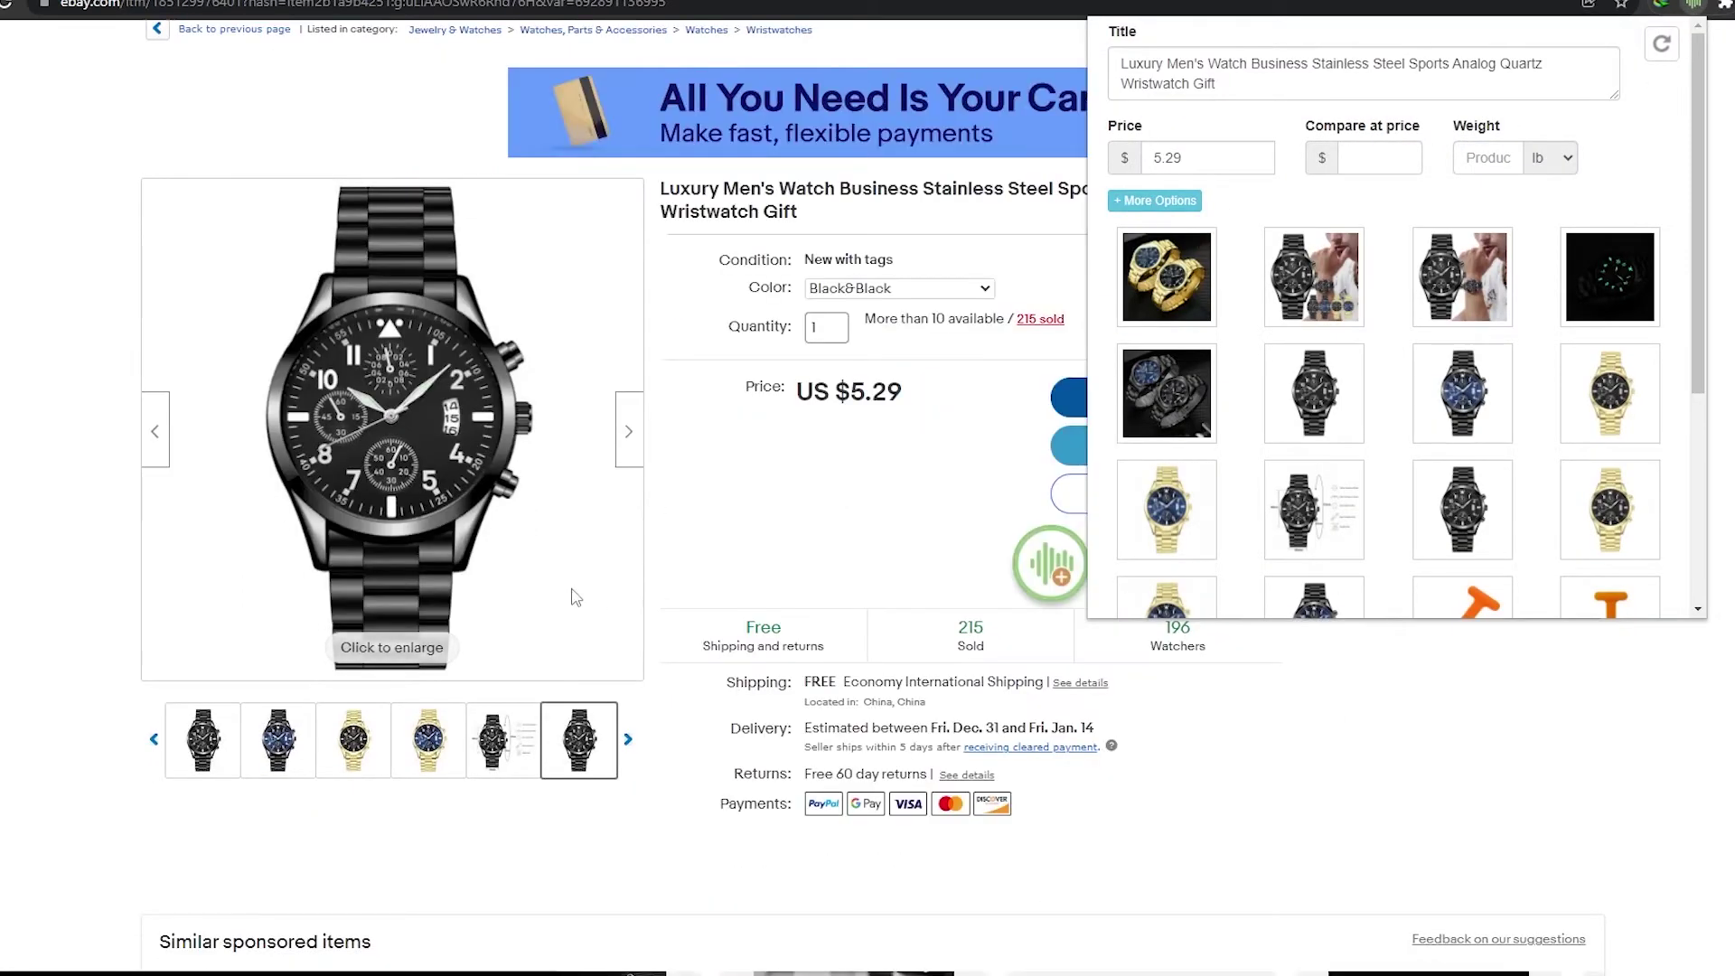
scroll(290, 522, down, 3)
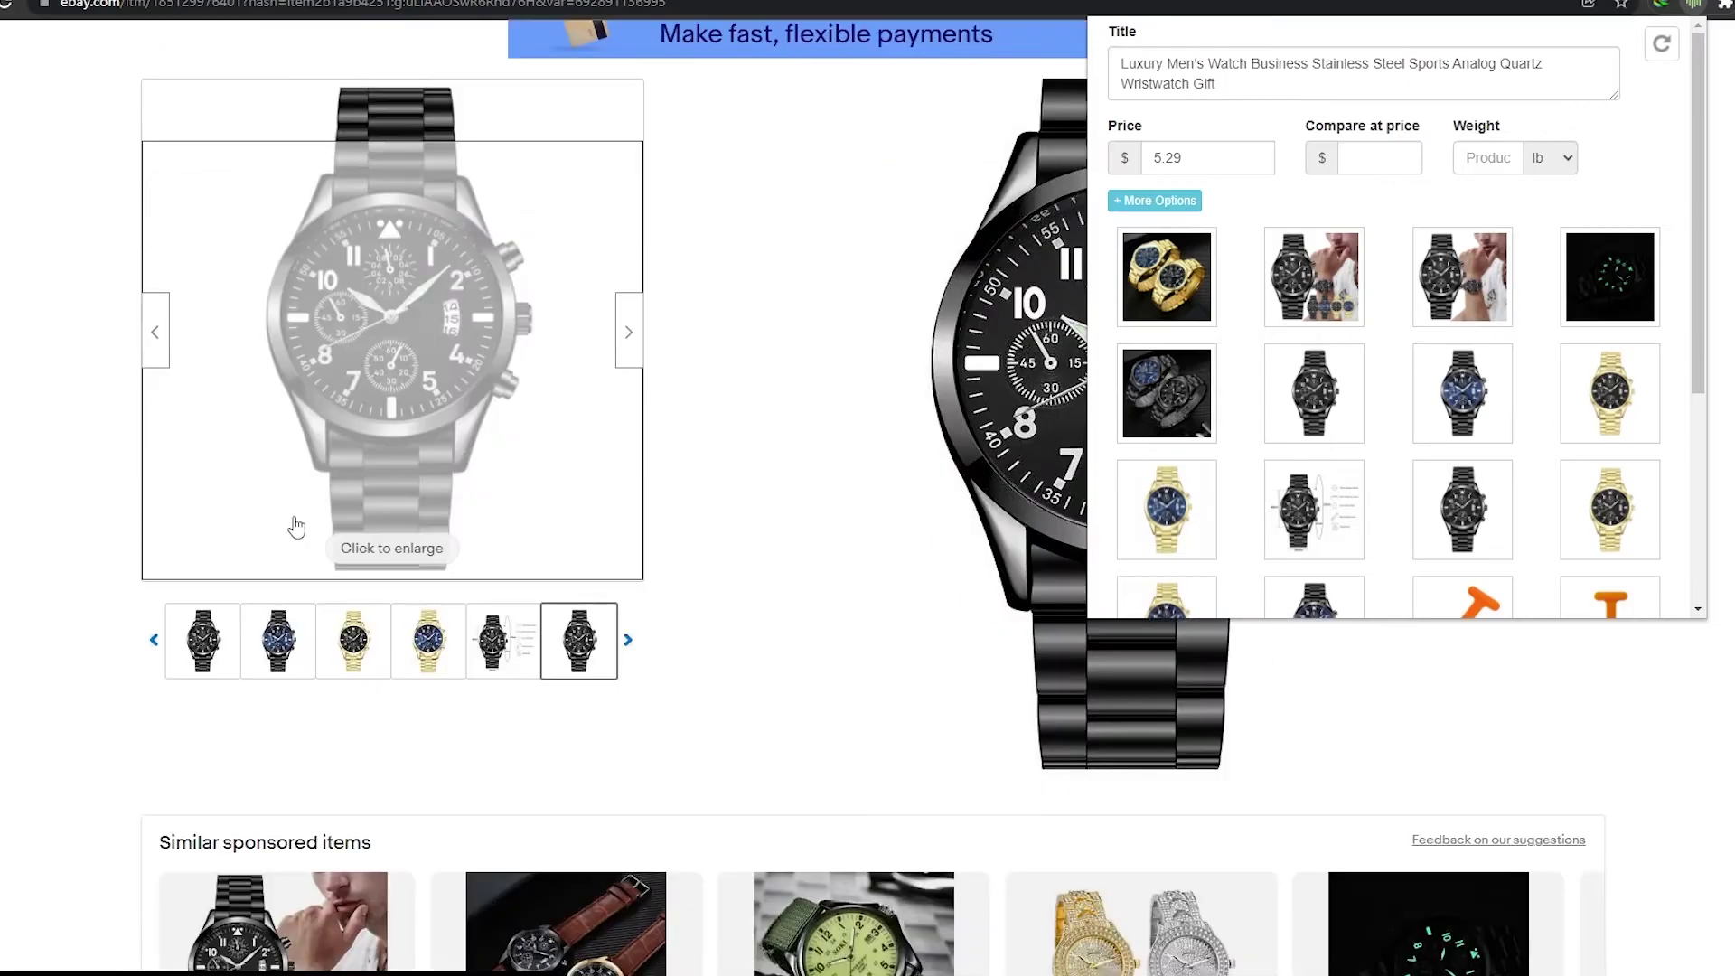
scroll(1000, 608, down, 3)
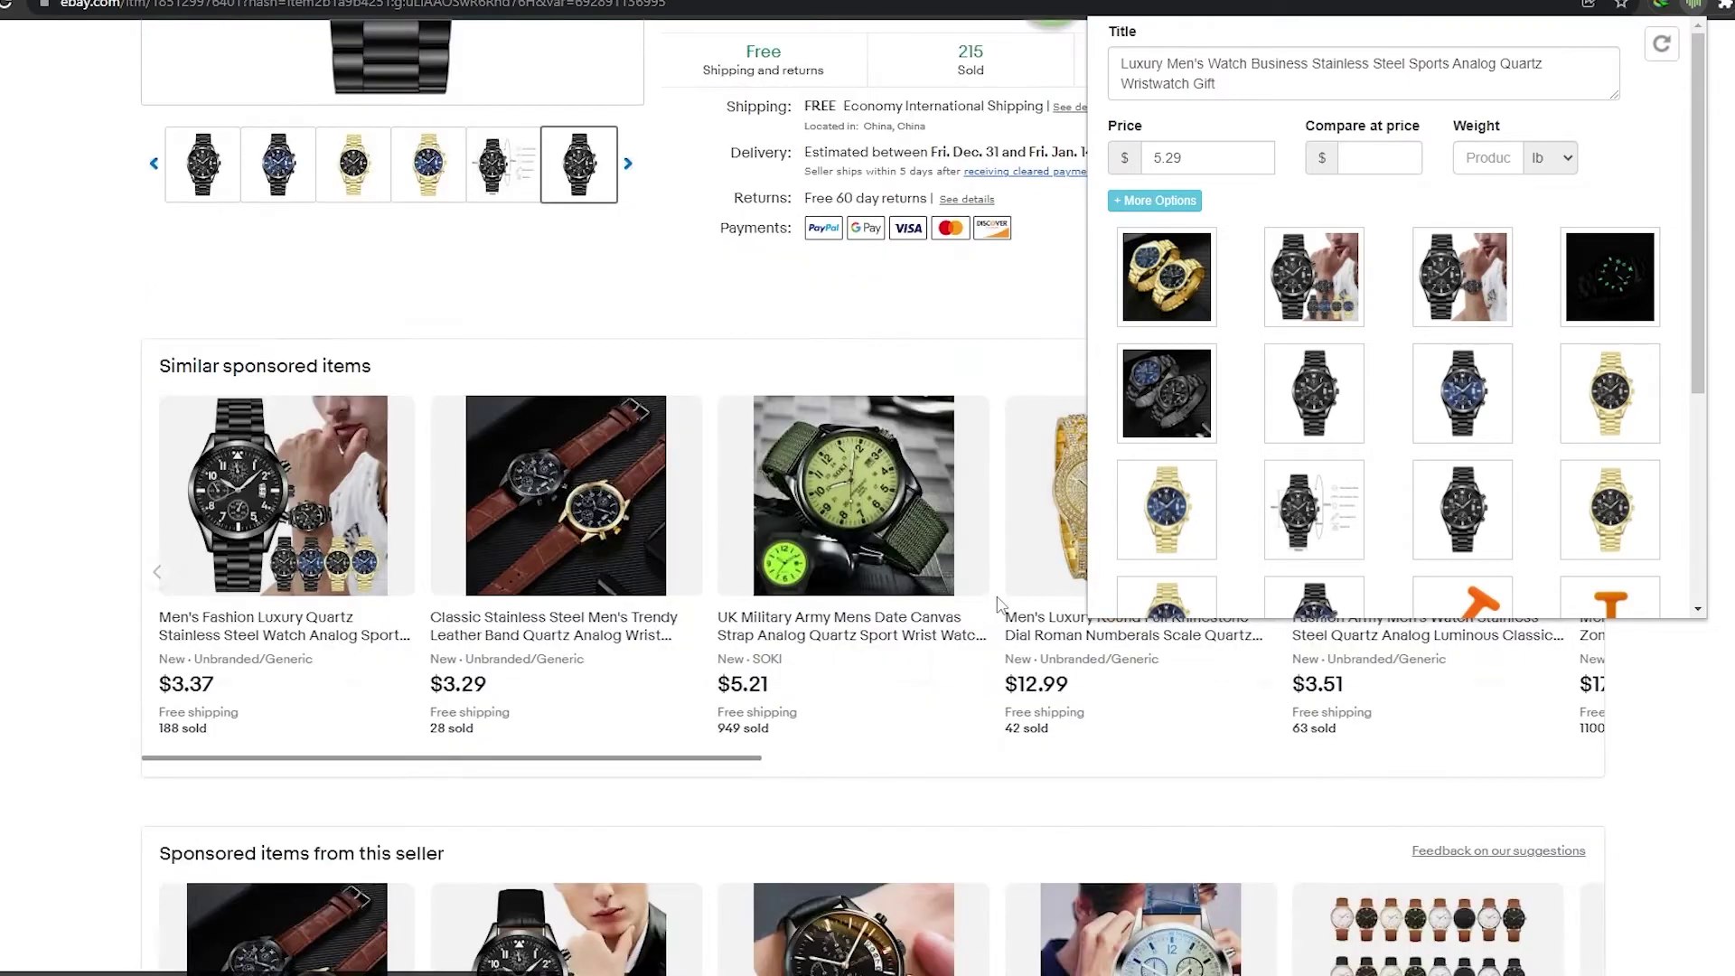
scroll(1001, 621, up, 6)
scroll(1001, 622, up, 1)
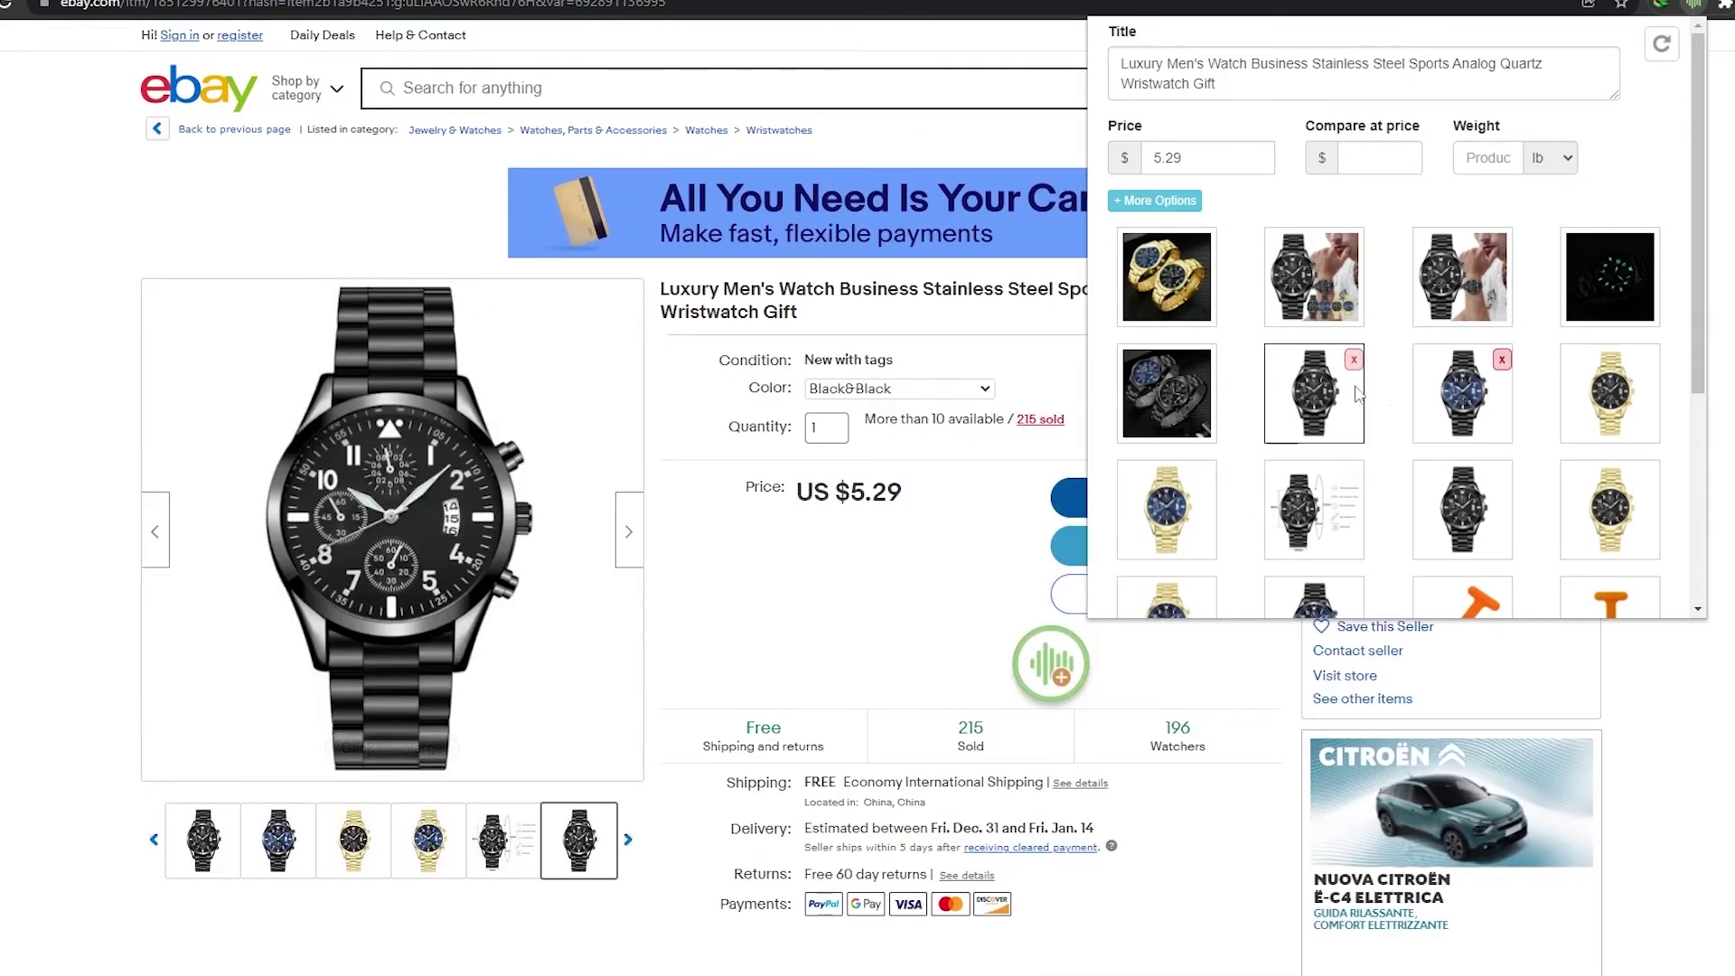
scroll(1355, 379, down, 2)
scroll(1527, 425, down, 1)
scroll(1536, 361, up, 4)
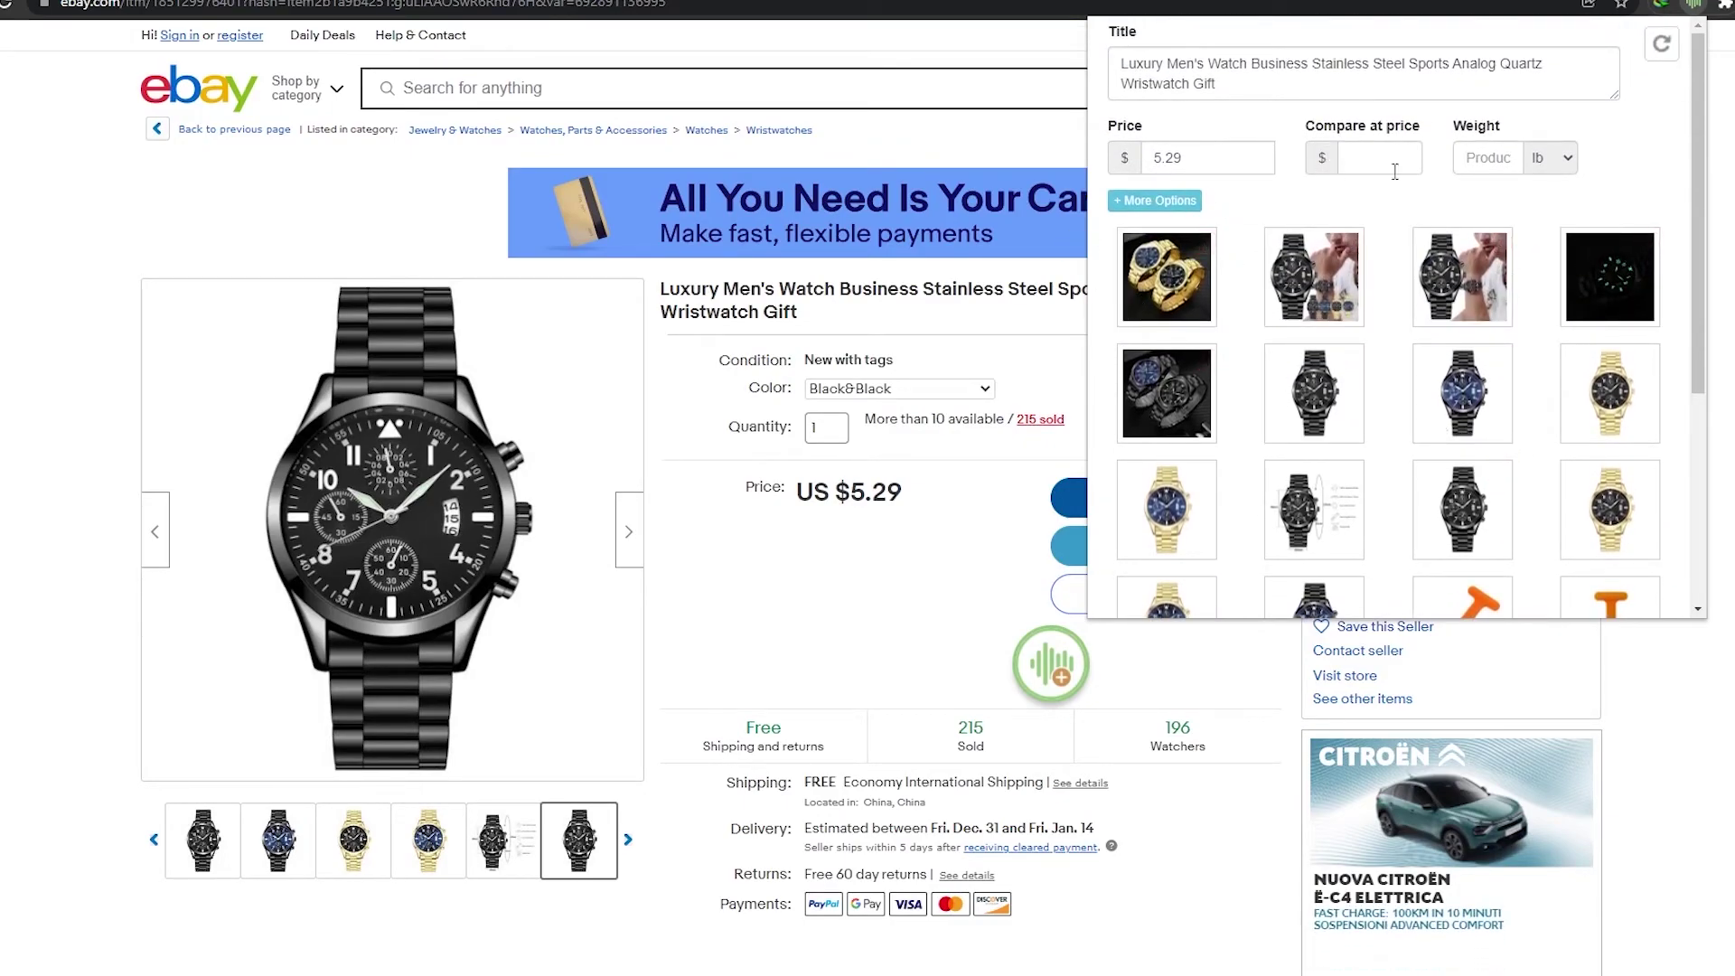
scroll(1383, 407, down, 4)
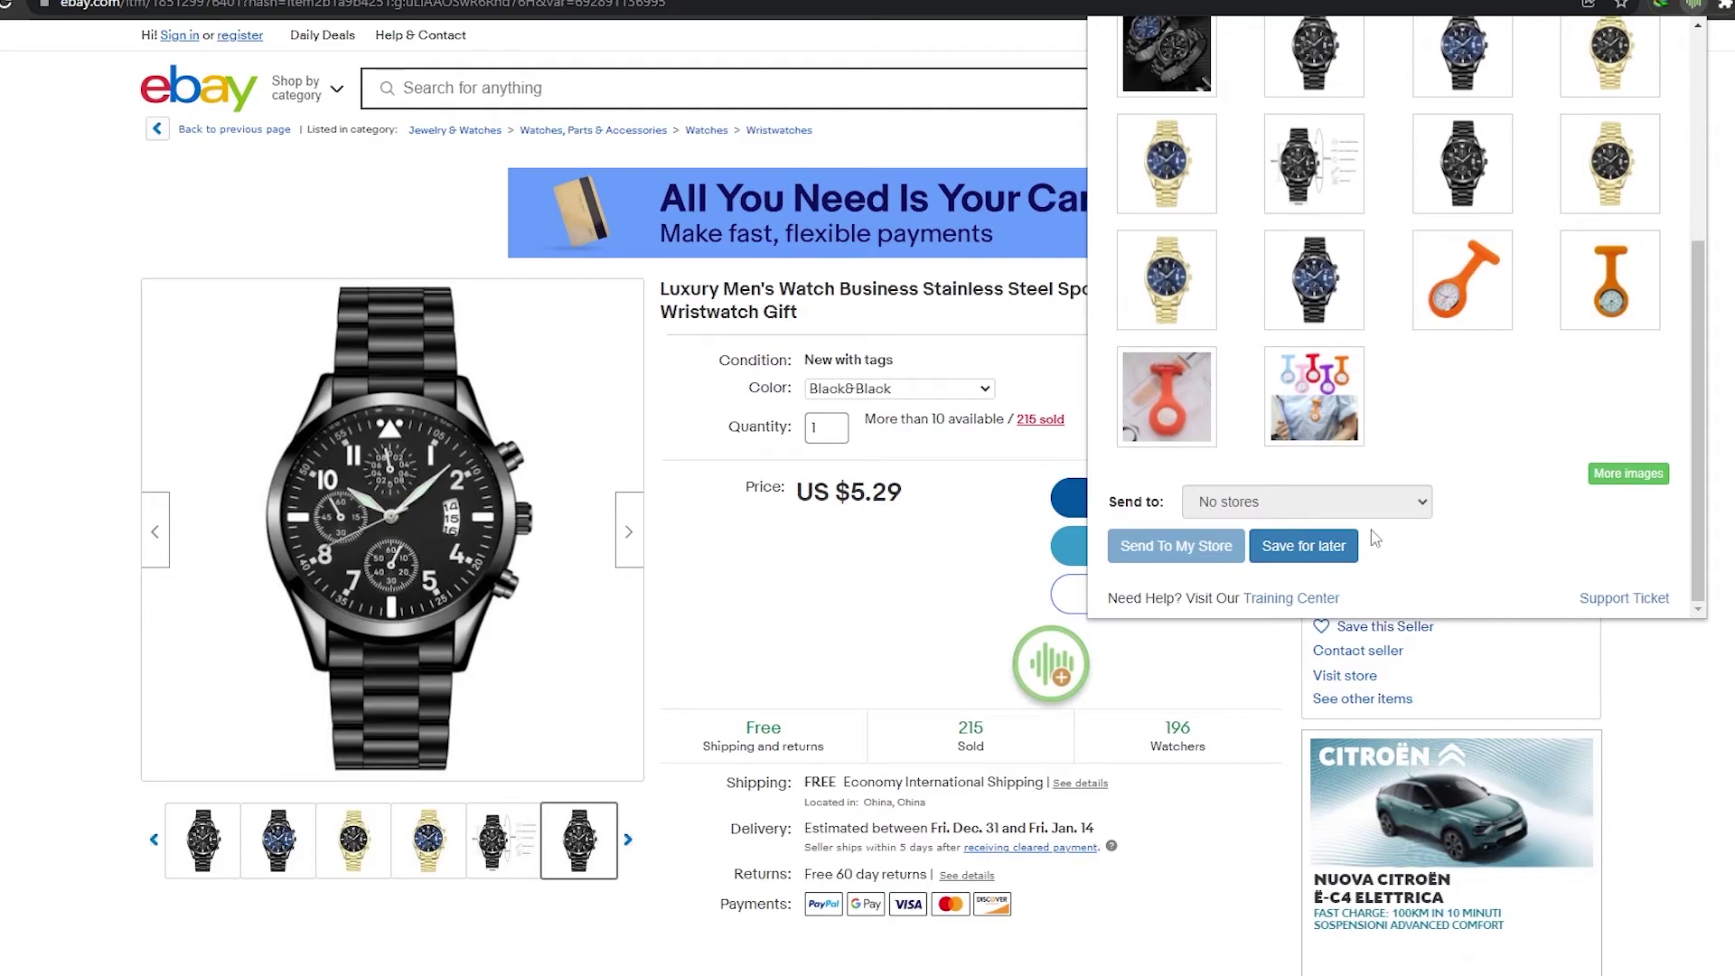
scroll(1375, 539, up, 5)
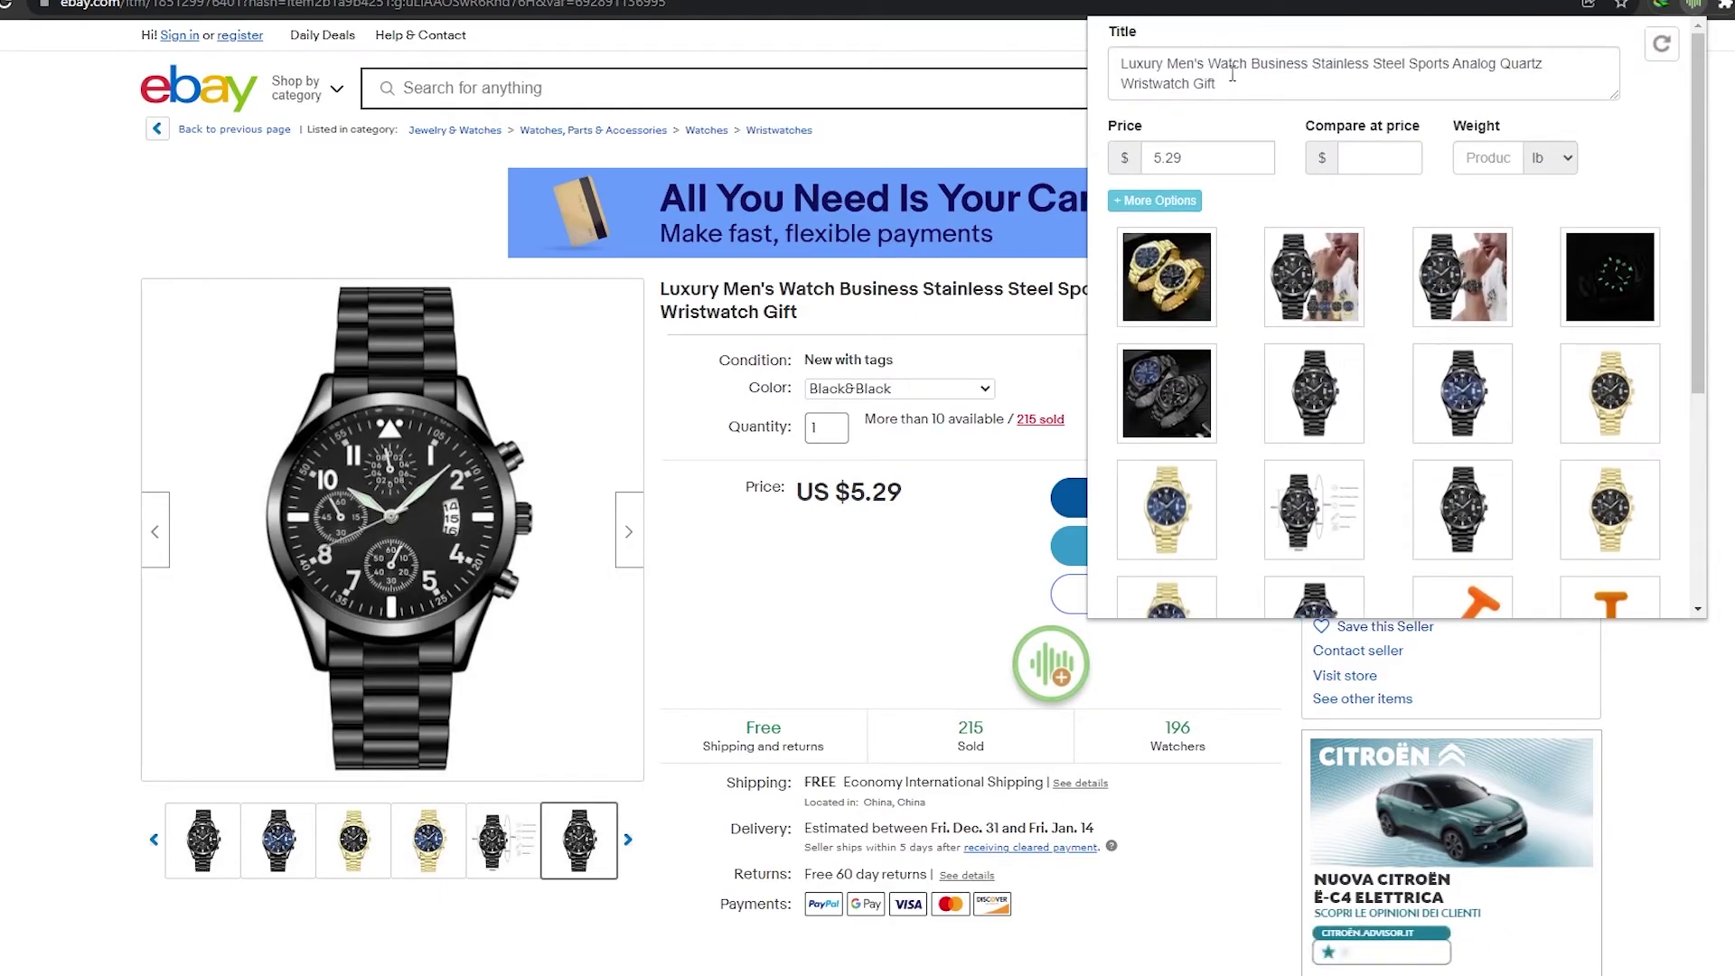
scroll(1394, 76, down, 5)
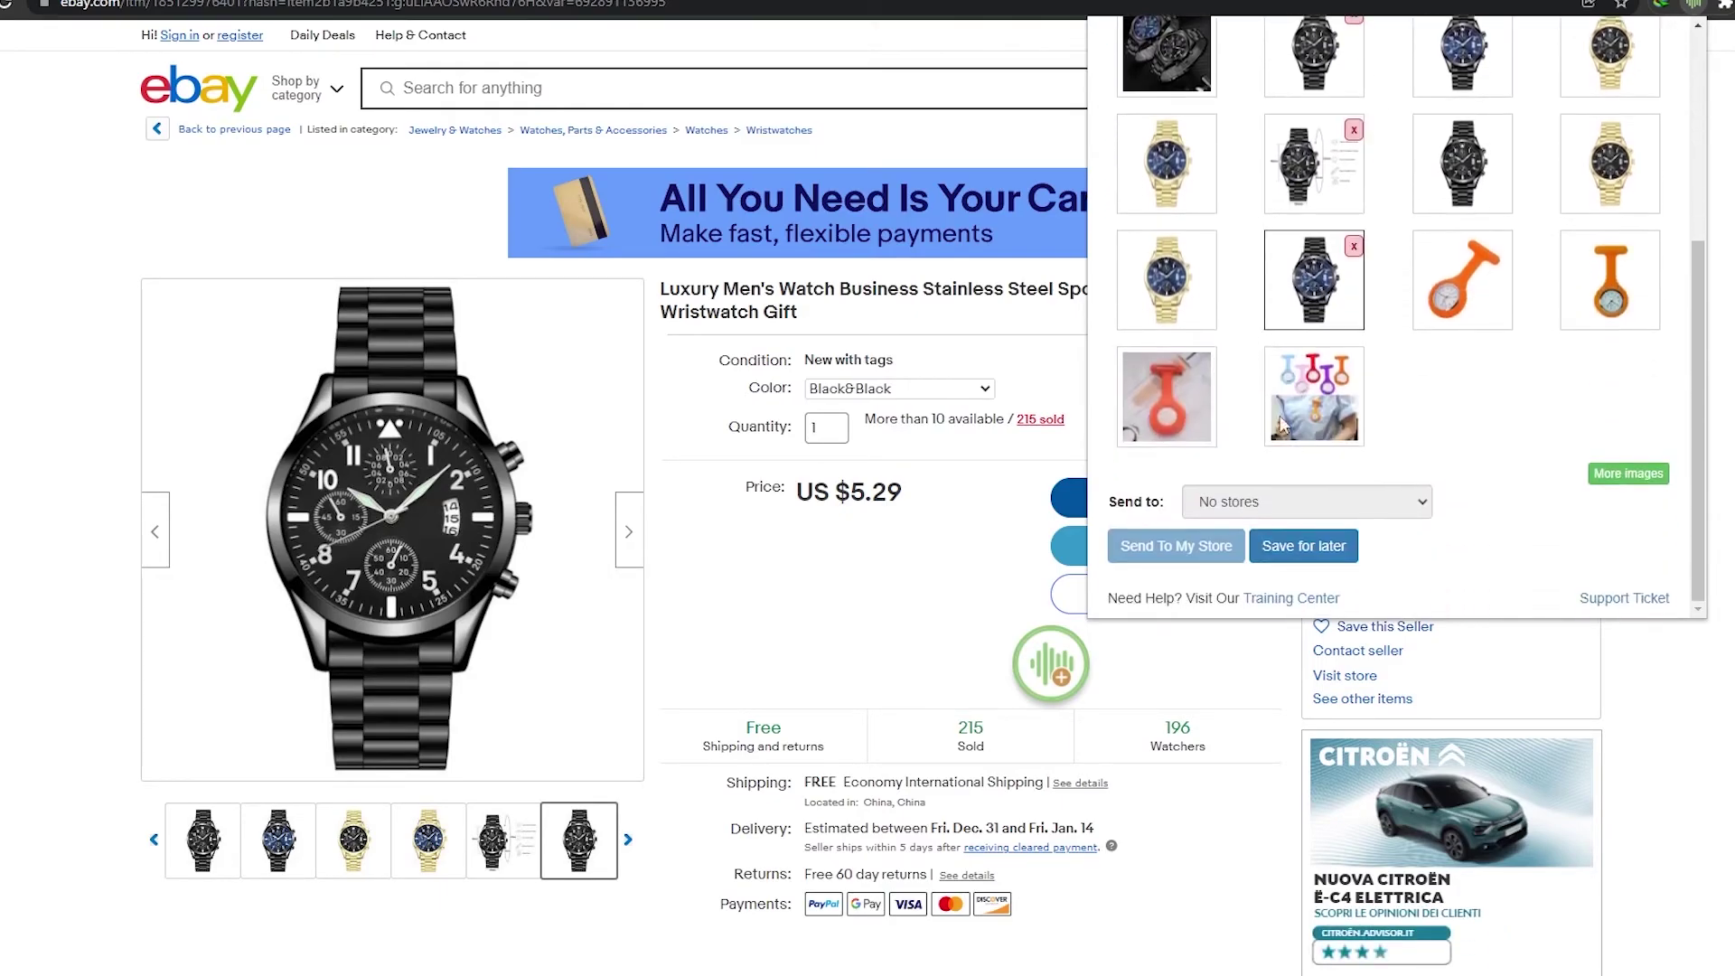
click(1292, 545)
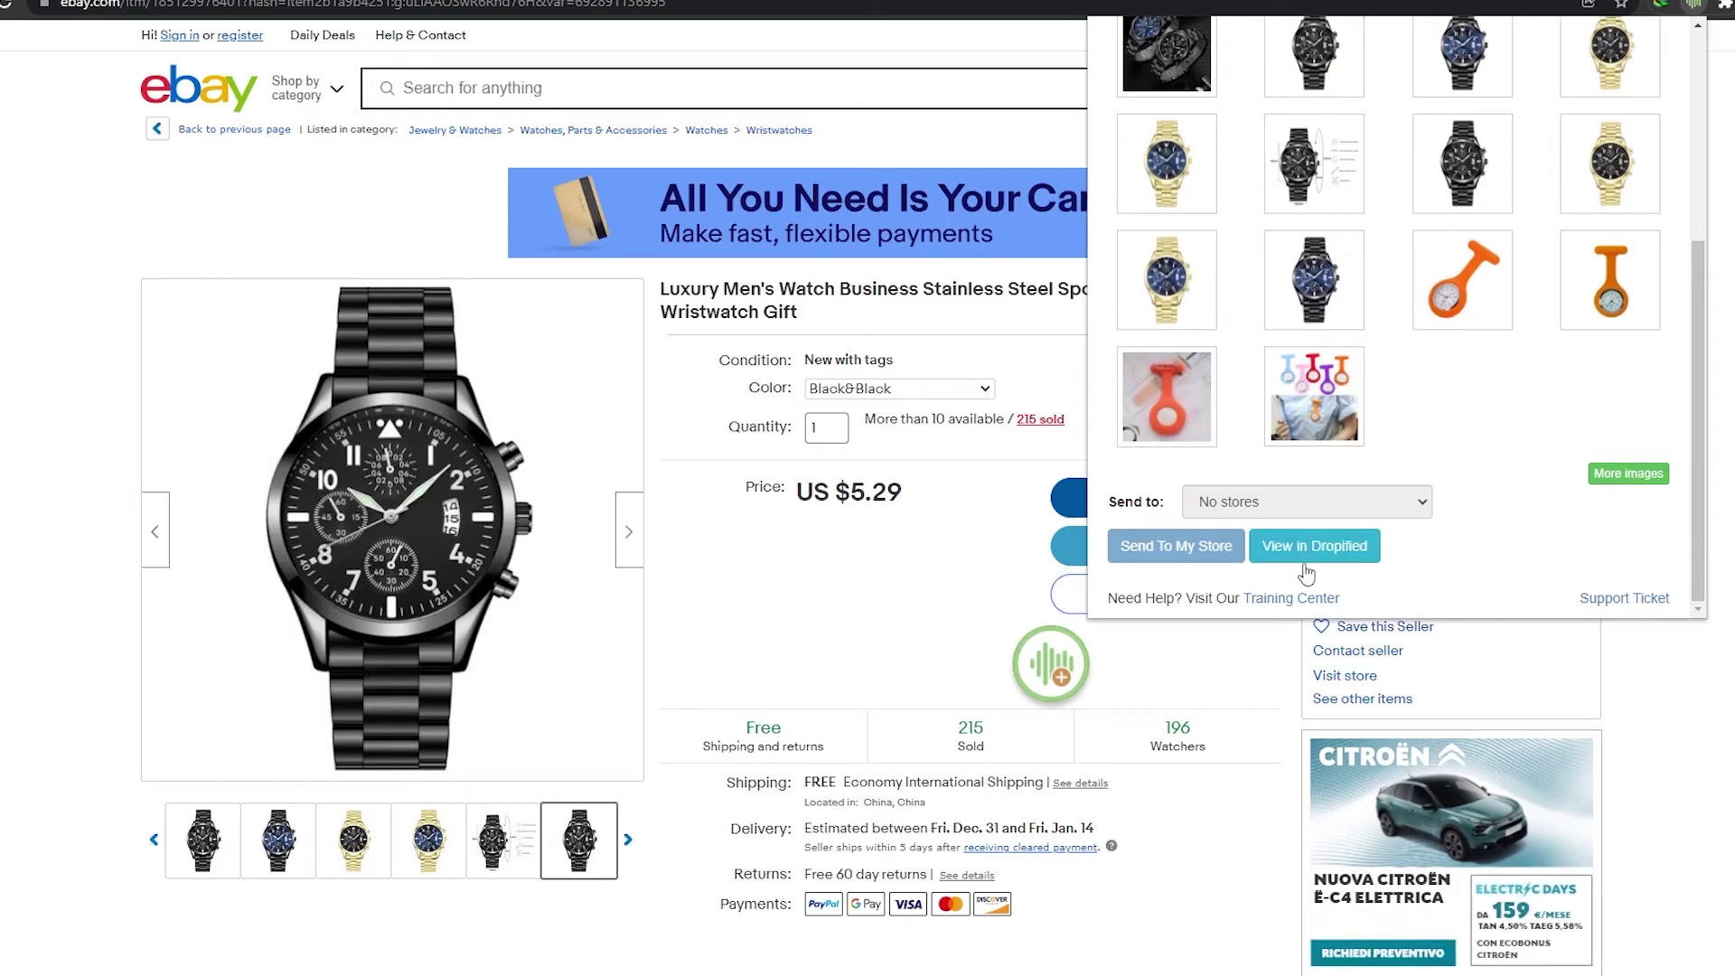
click(1303, 557)
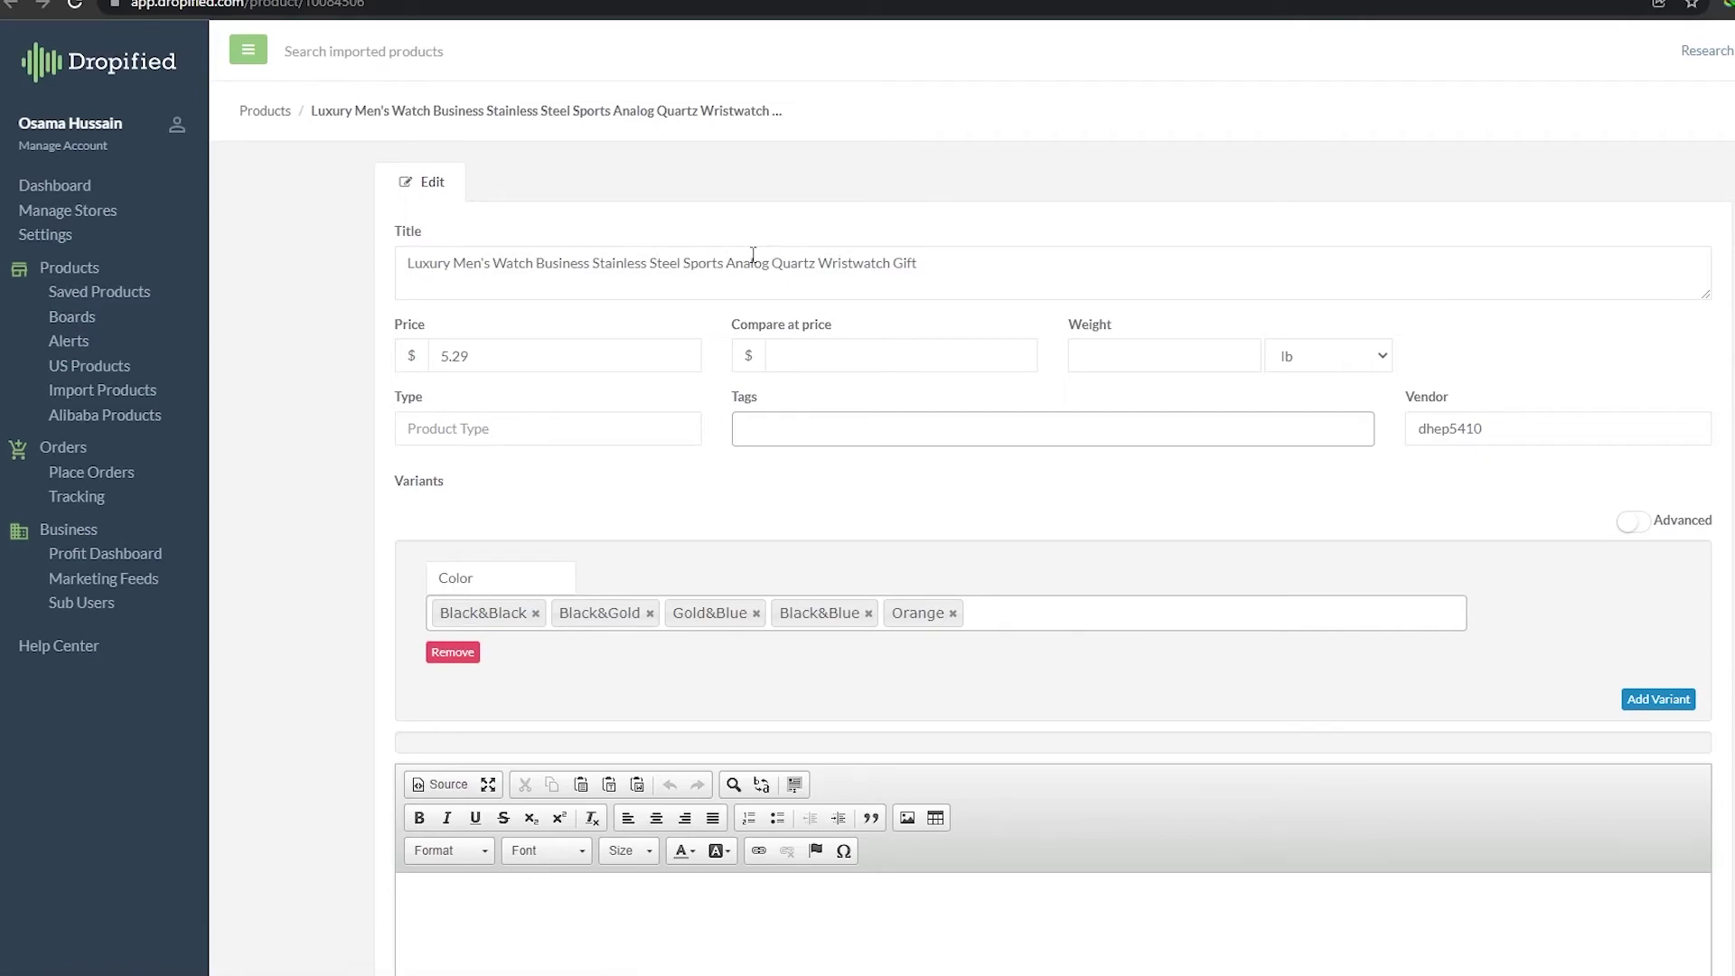
Step: Remove 'Watch Business' and 'Sports Analog' from the title, leaving 'Luxury Men's Stainless Steel Quartz Wristwatch Gift'
drag(489, 263, 593, 264)
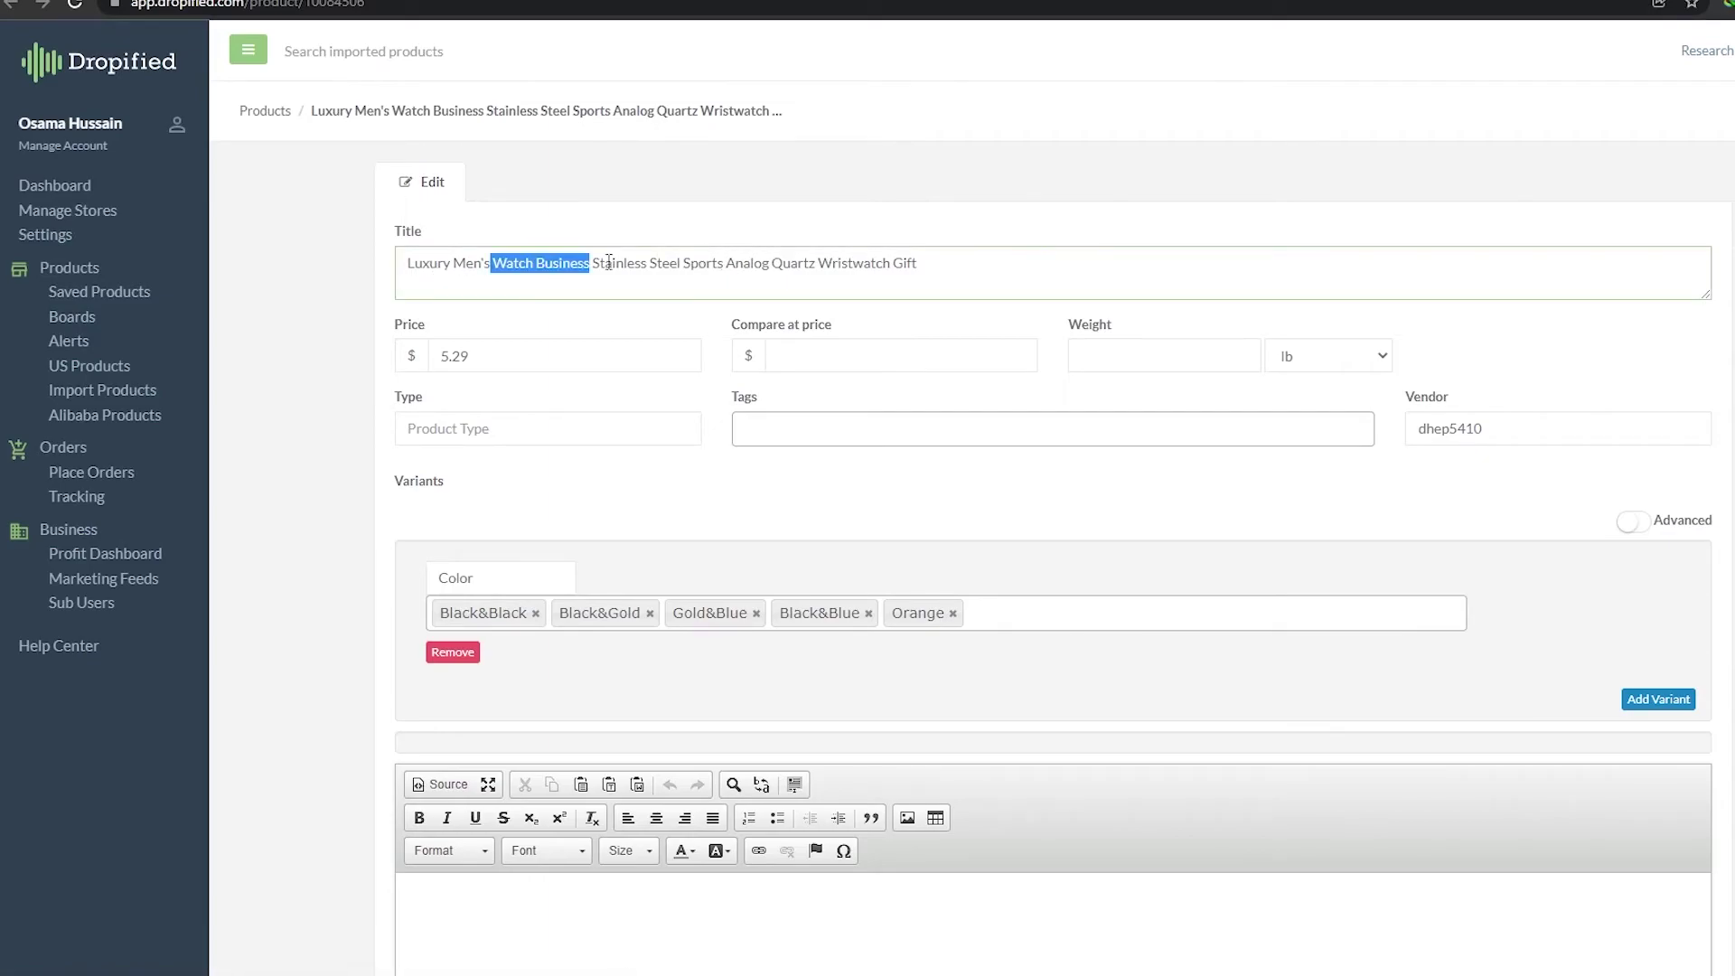
key(BackSpace)
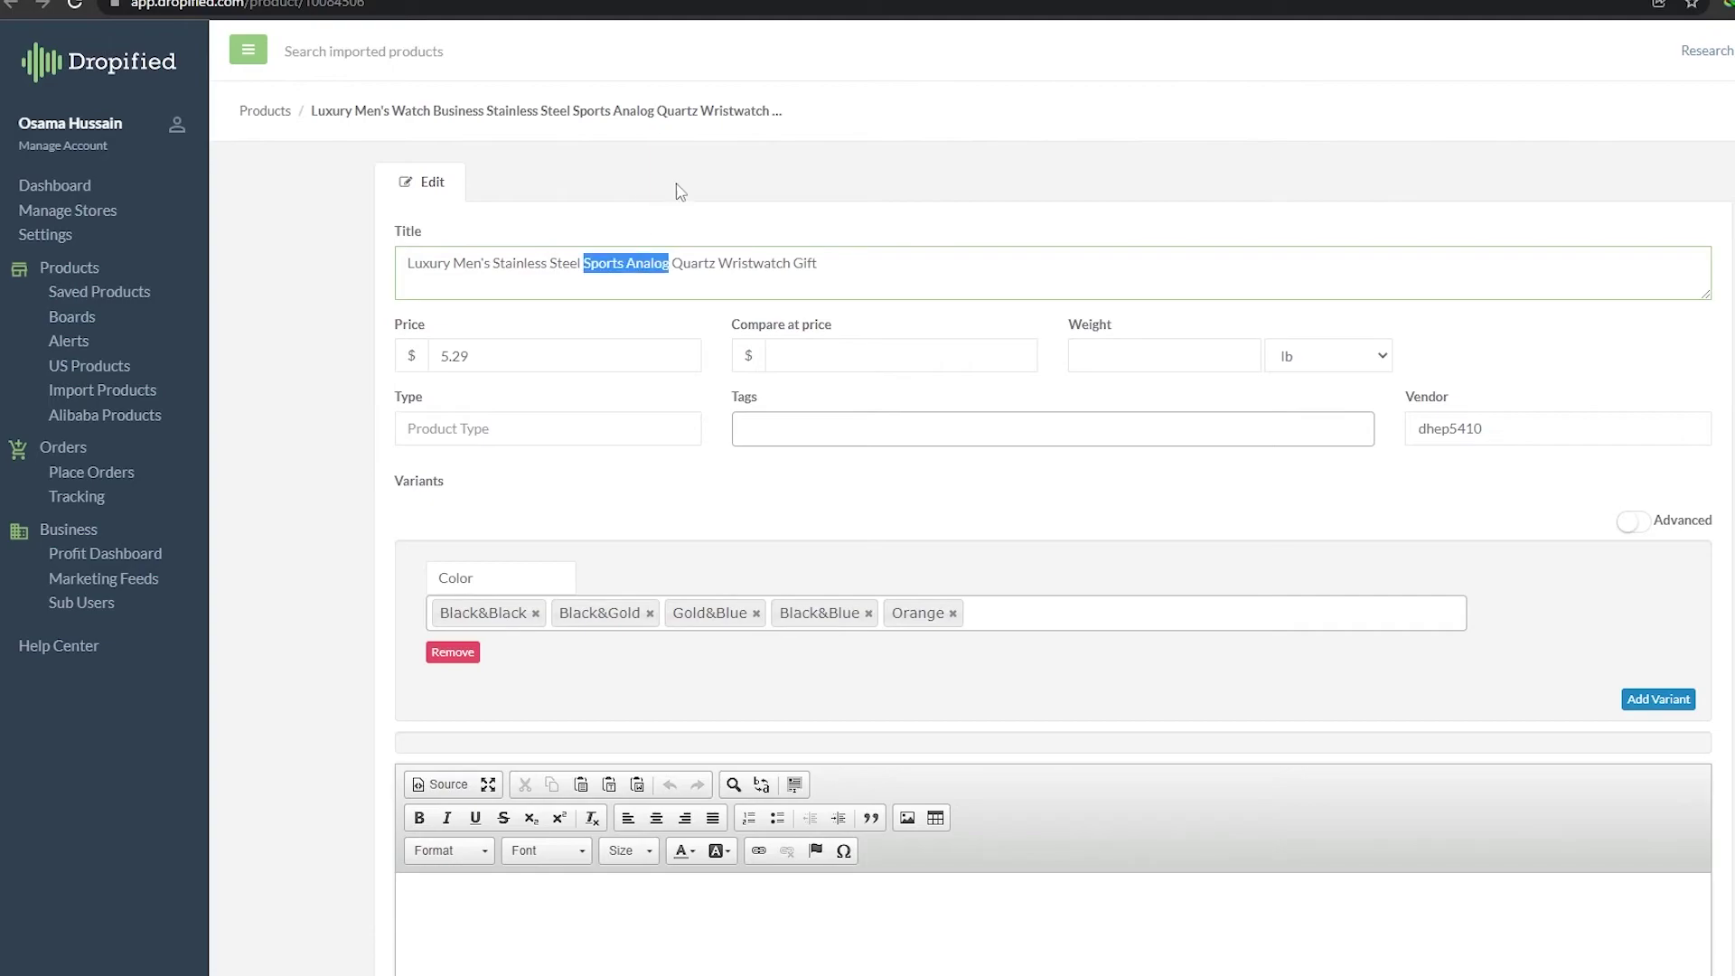
key(BackSpace)
key(BackSpace)
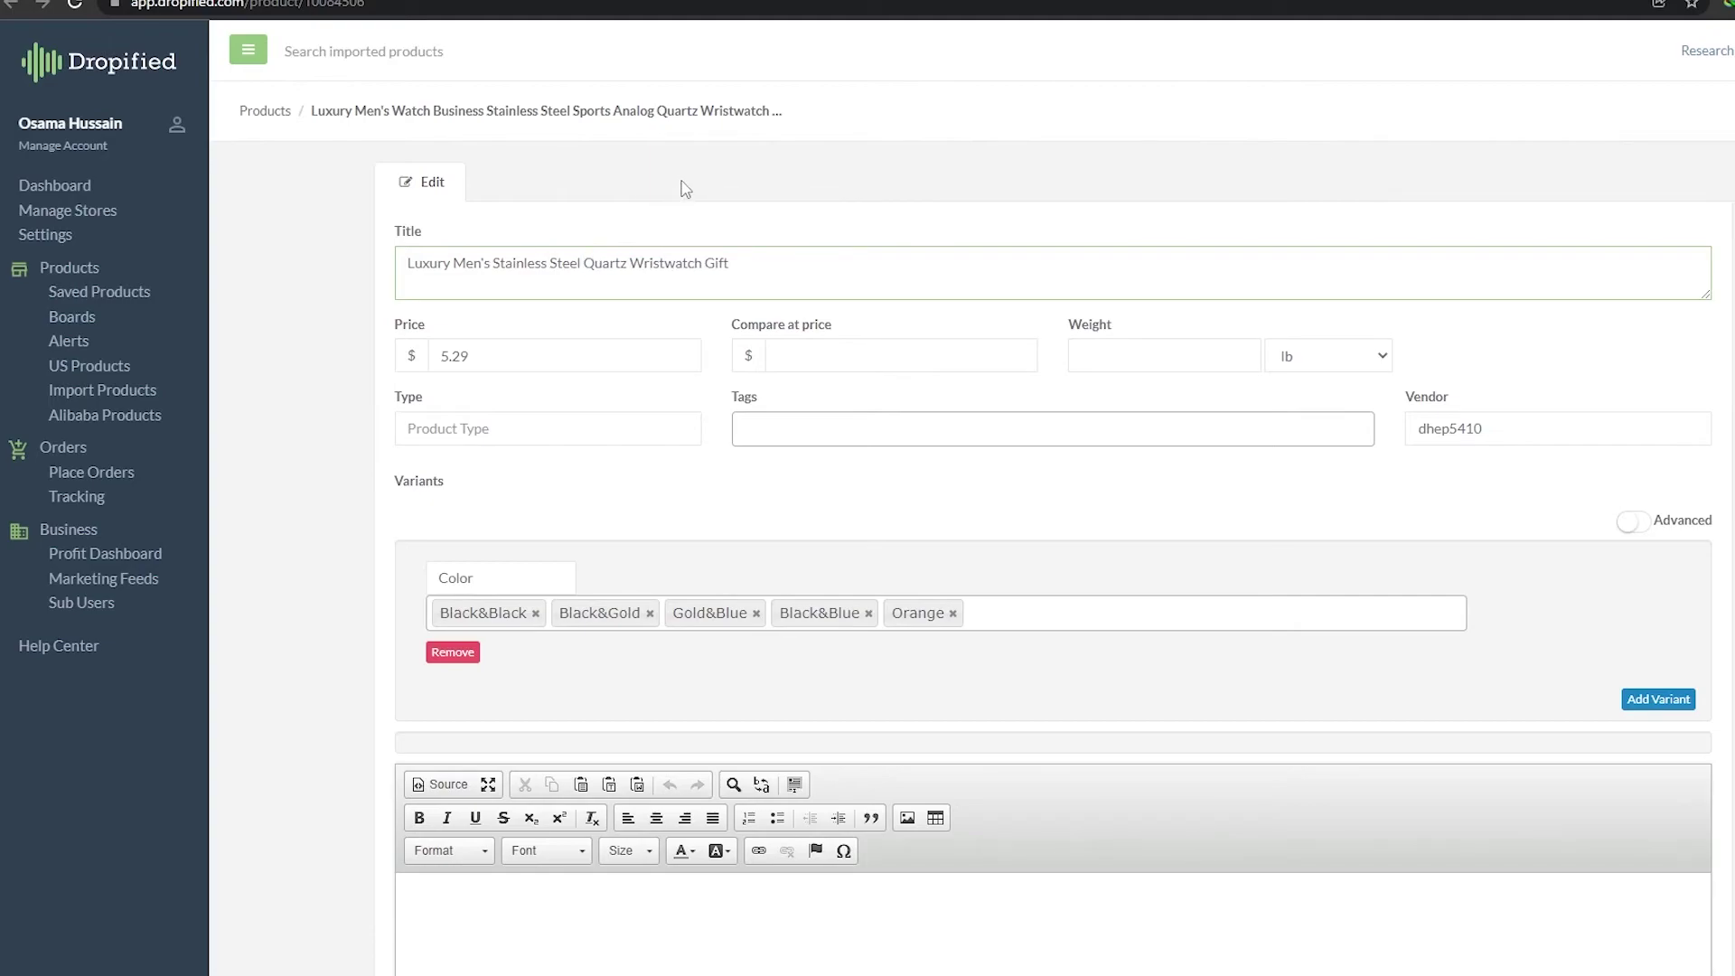
click(662, 192)
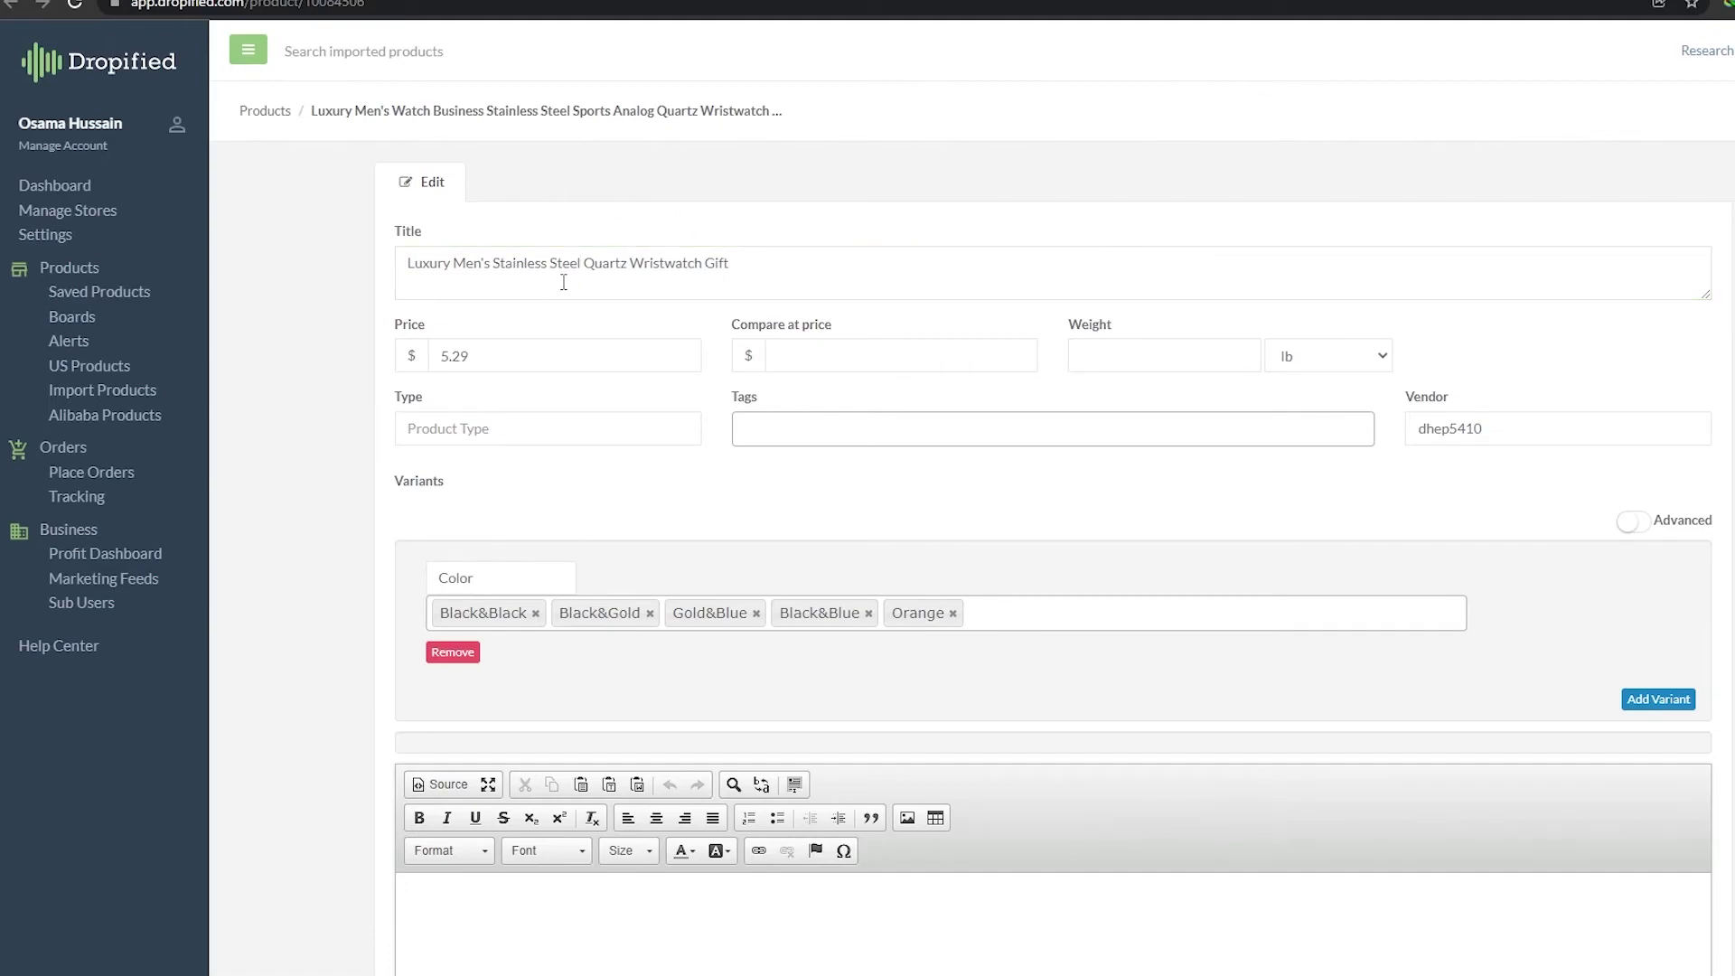
scroll(563, 282, down, 1)
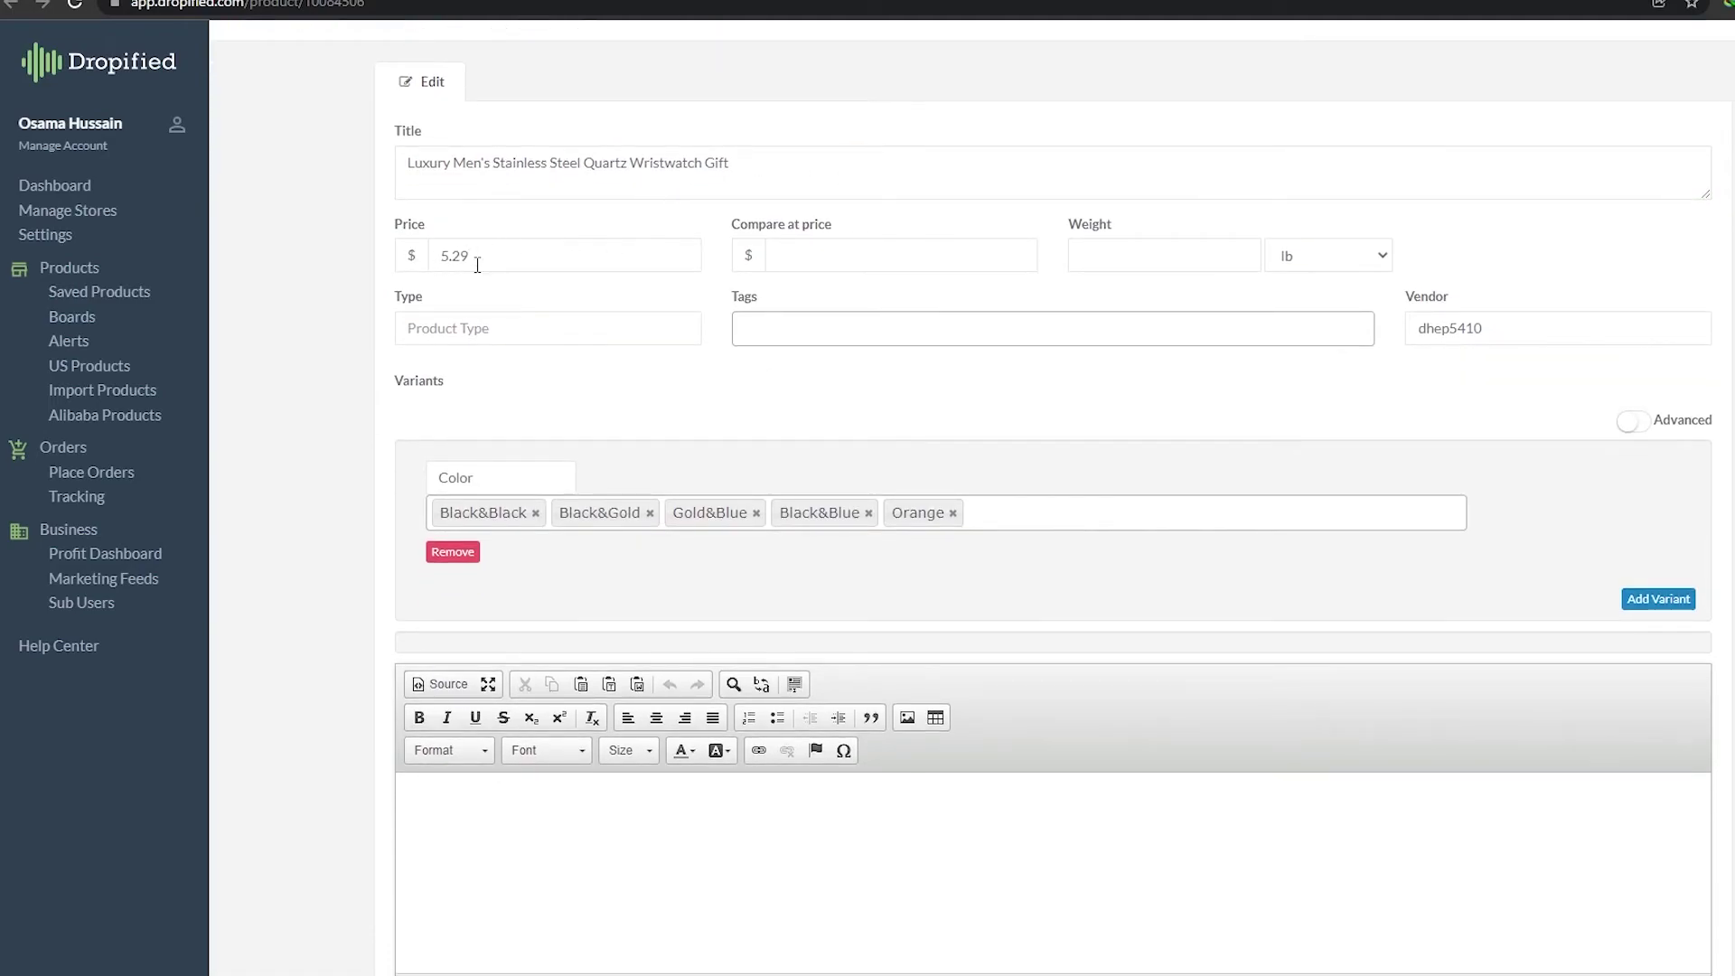
scroll(449, 264, down, 1)
scroll(605, 307, down, 1)
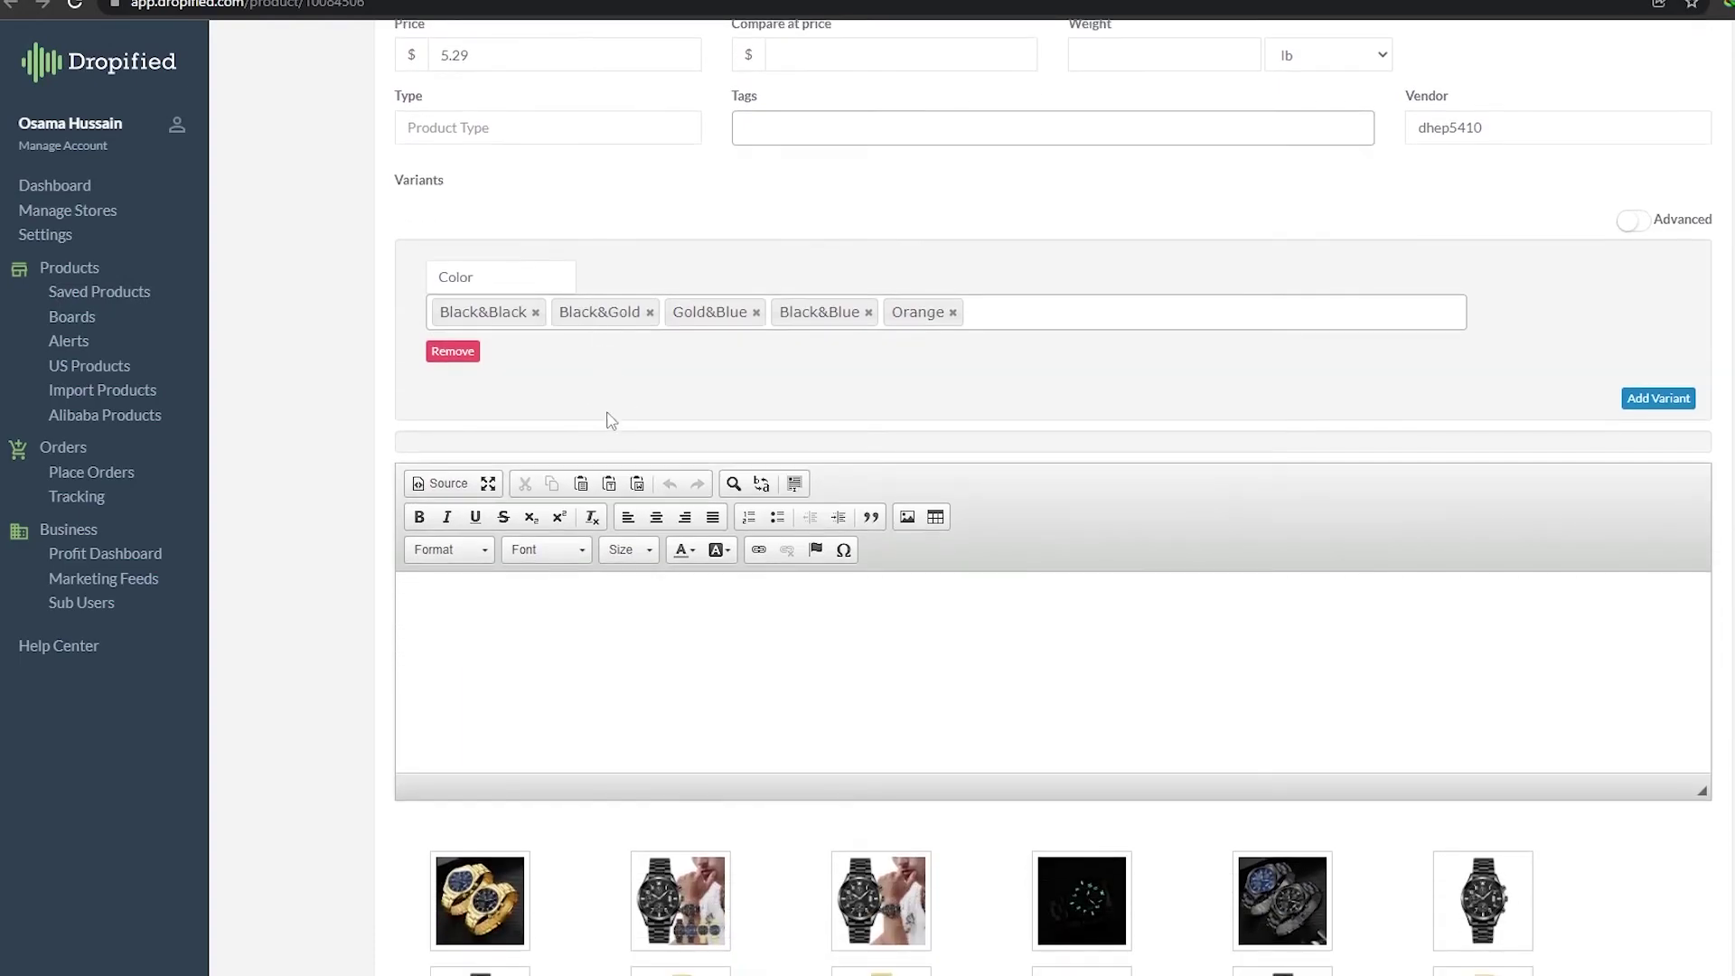
scroll(614, 398, up, 2)
click(913, 255)
click(1244, 244)
Step: Add the watch to the Men's Watches board and save it for later
scroll(629, 312, down, 2)
scroll(668, 362, down, 3)
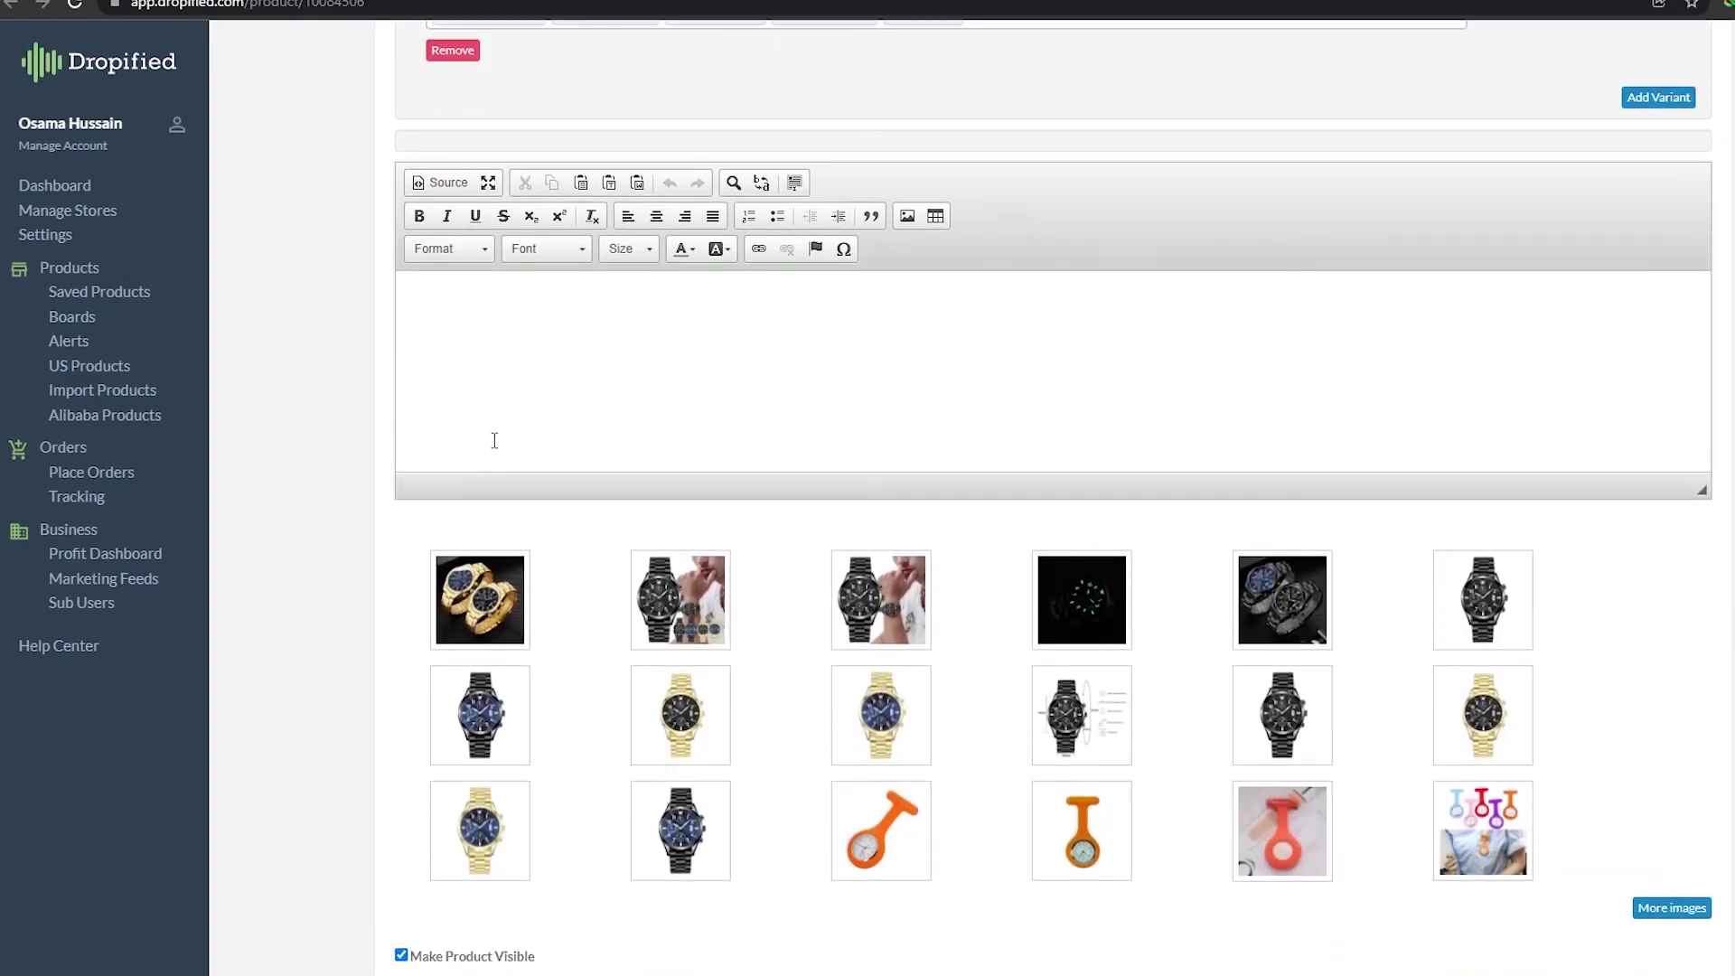
scroll(509, 296, down, 2)
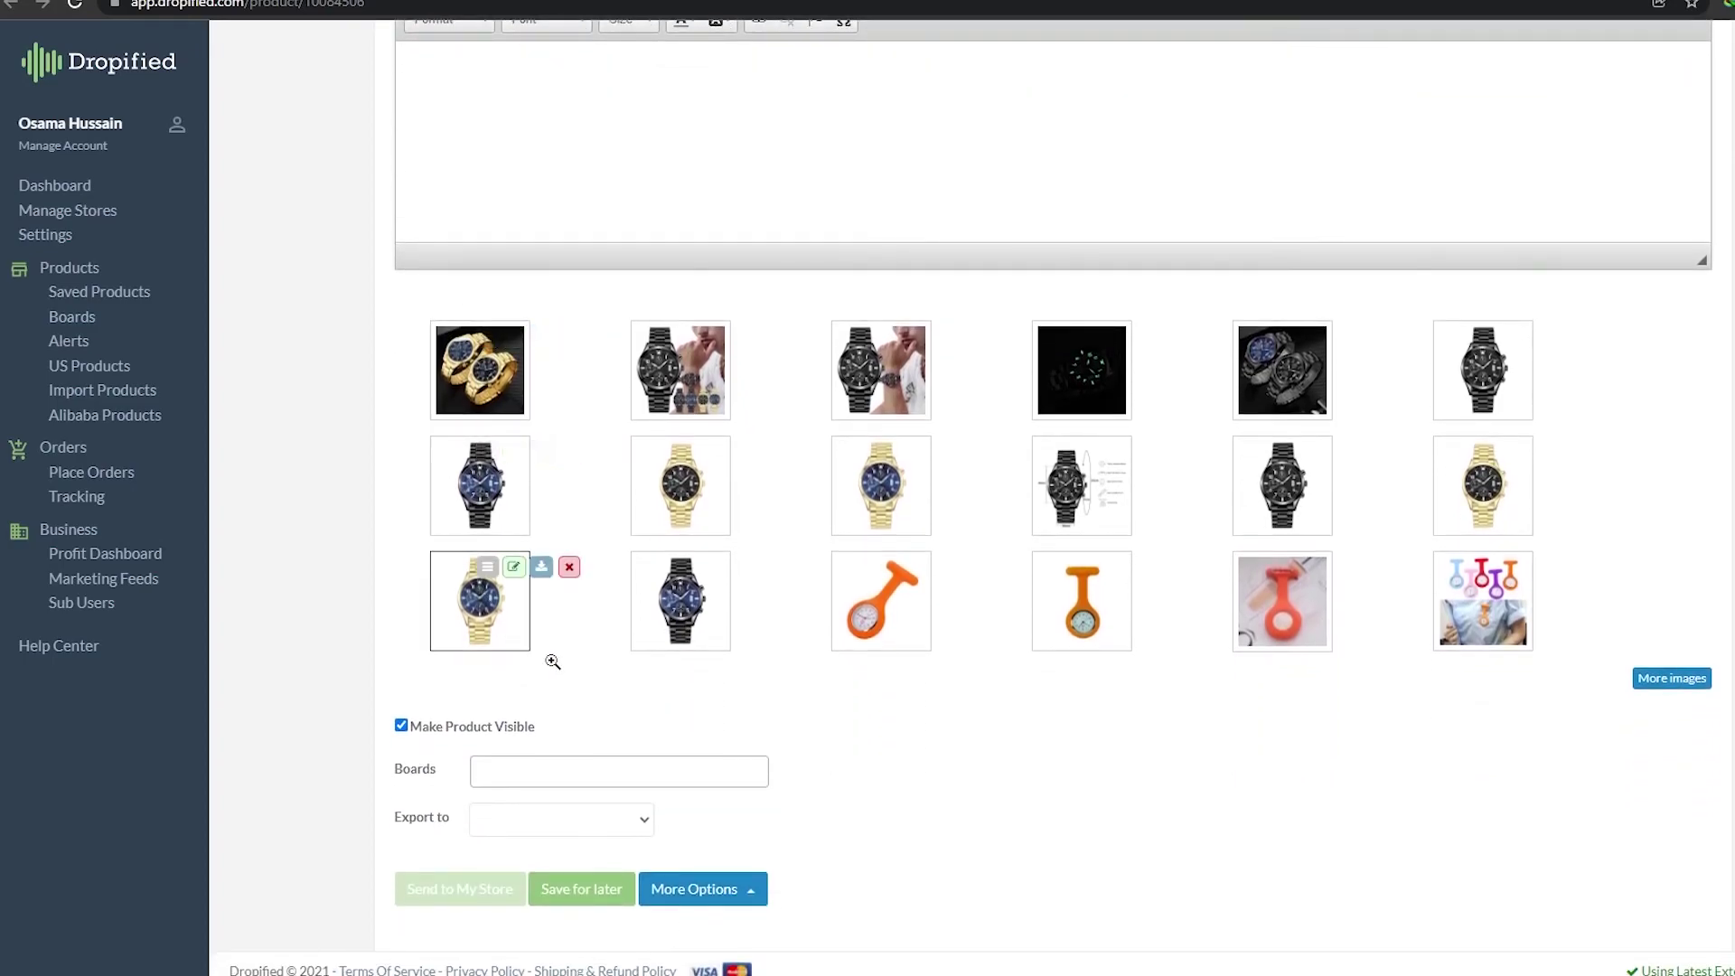
click(694, 774)
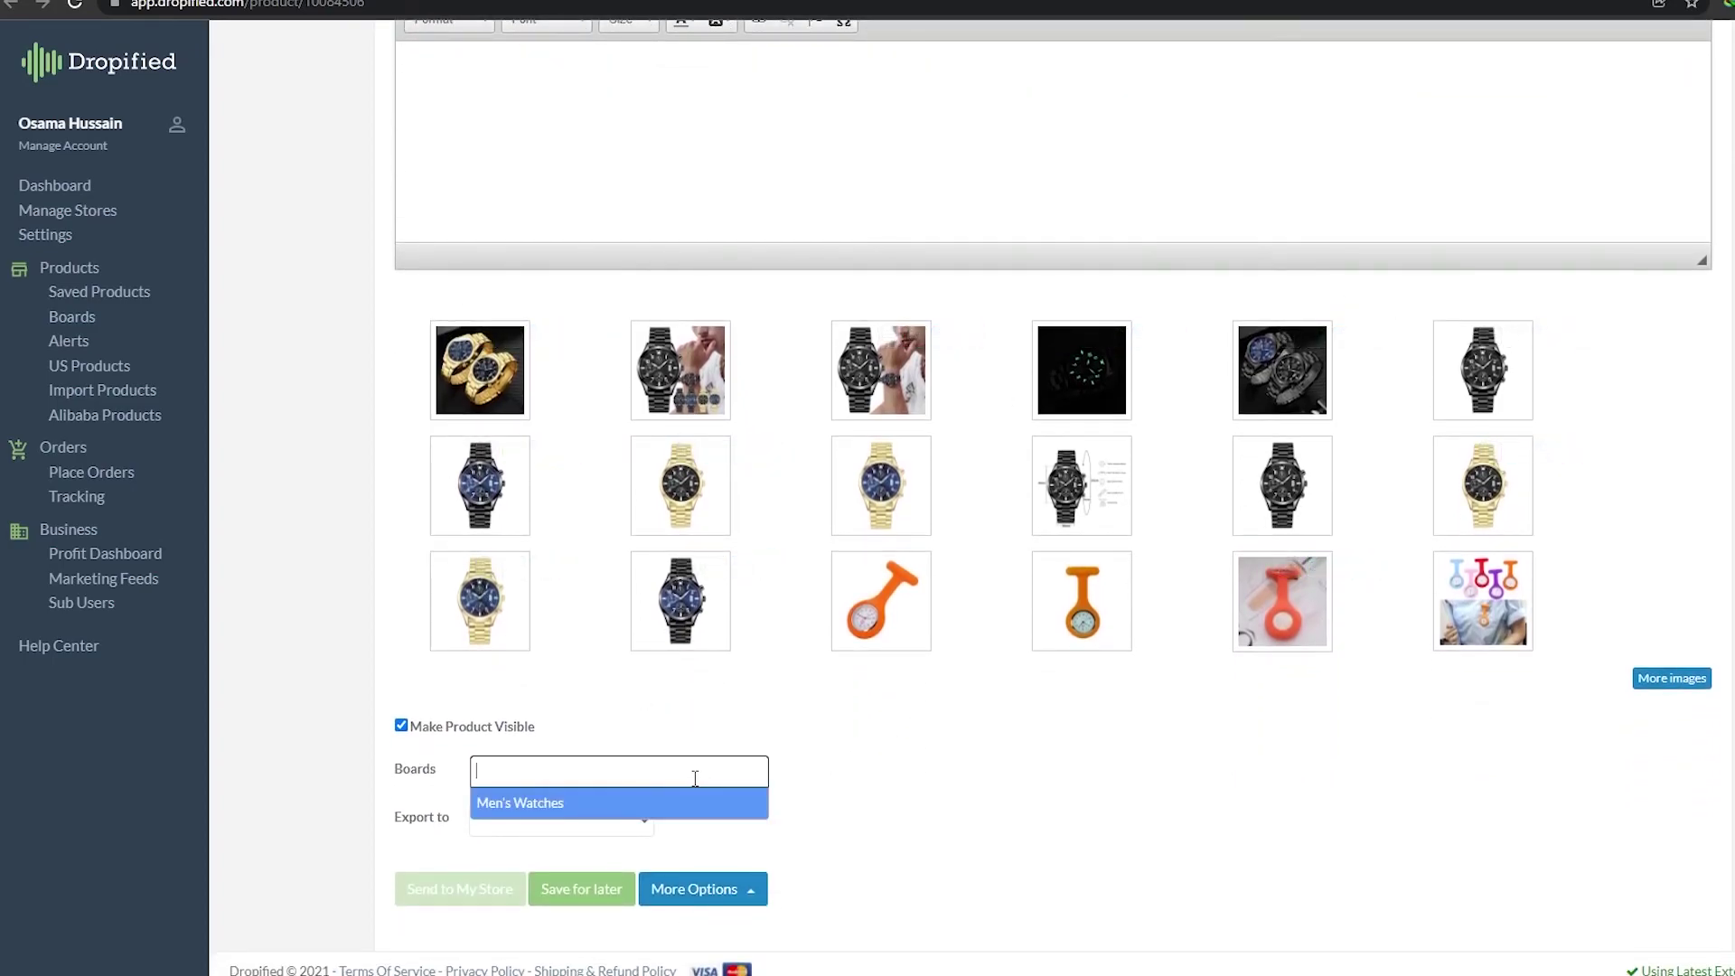
click(554, 813)
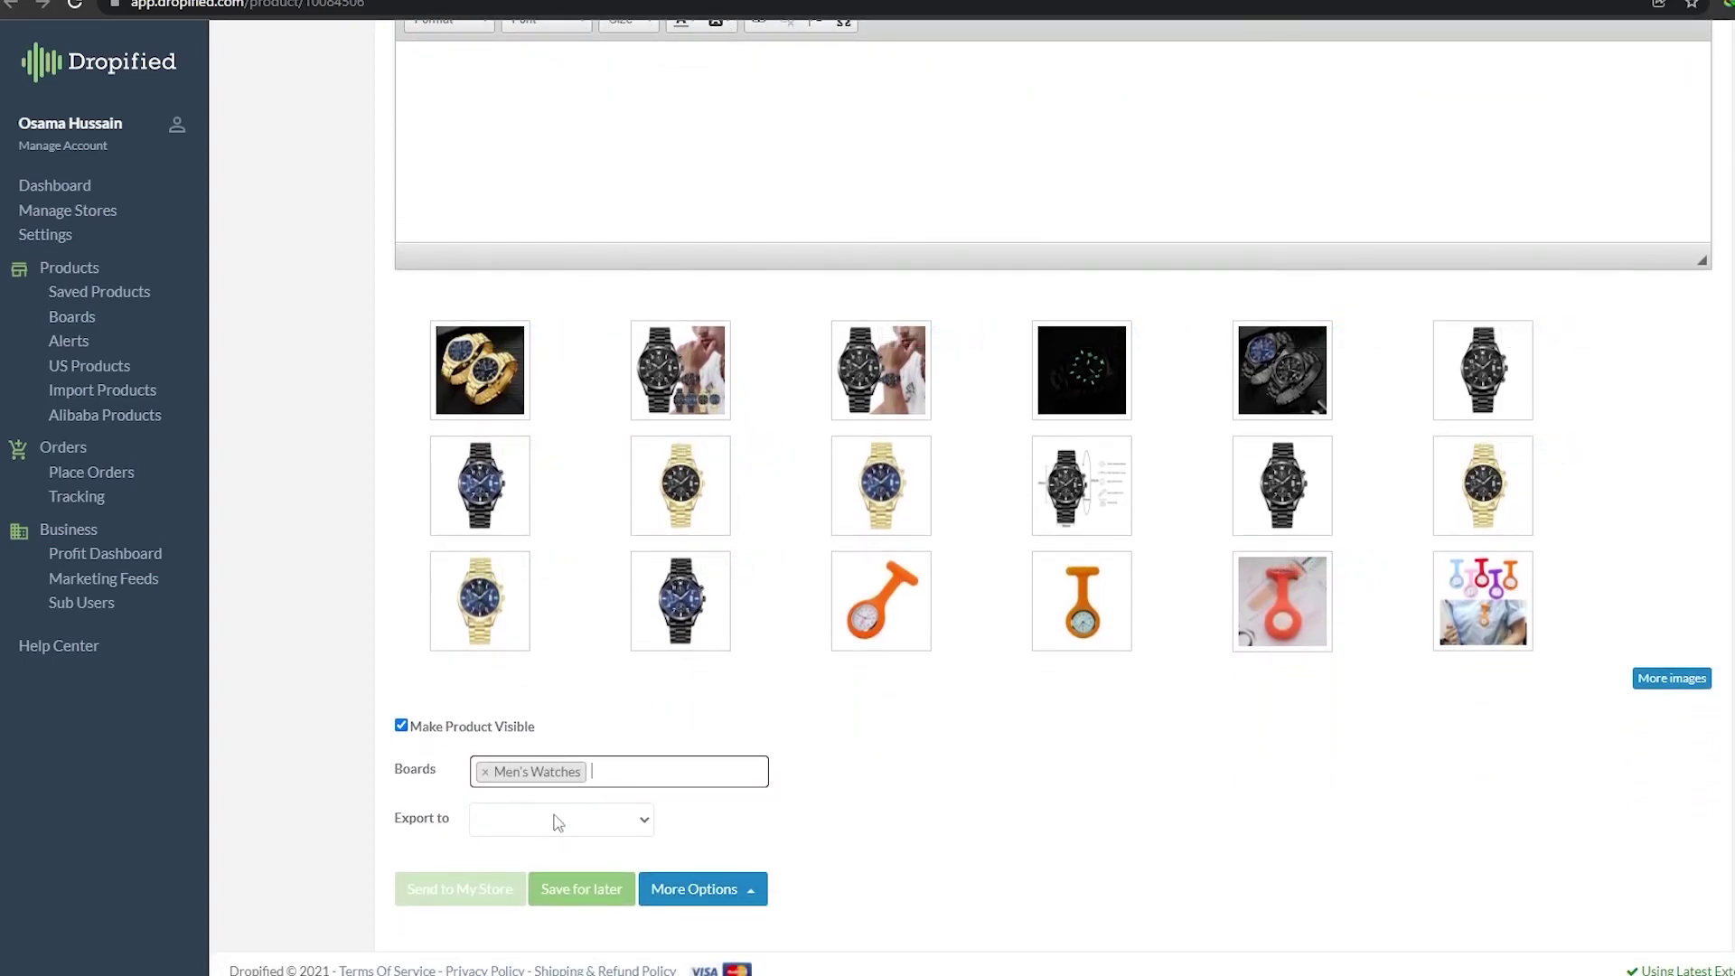
click(582, 898)
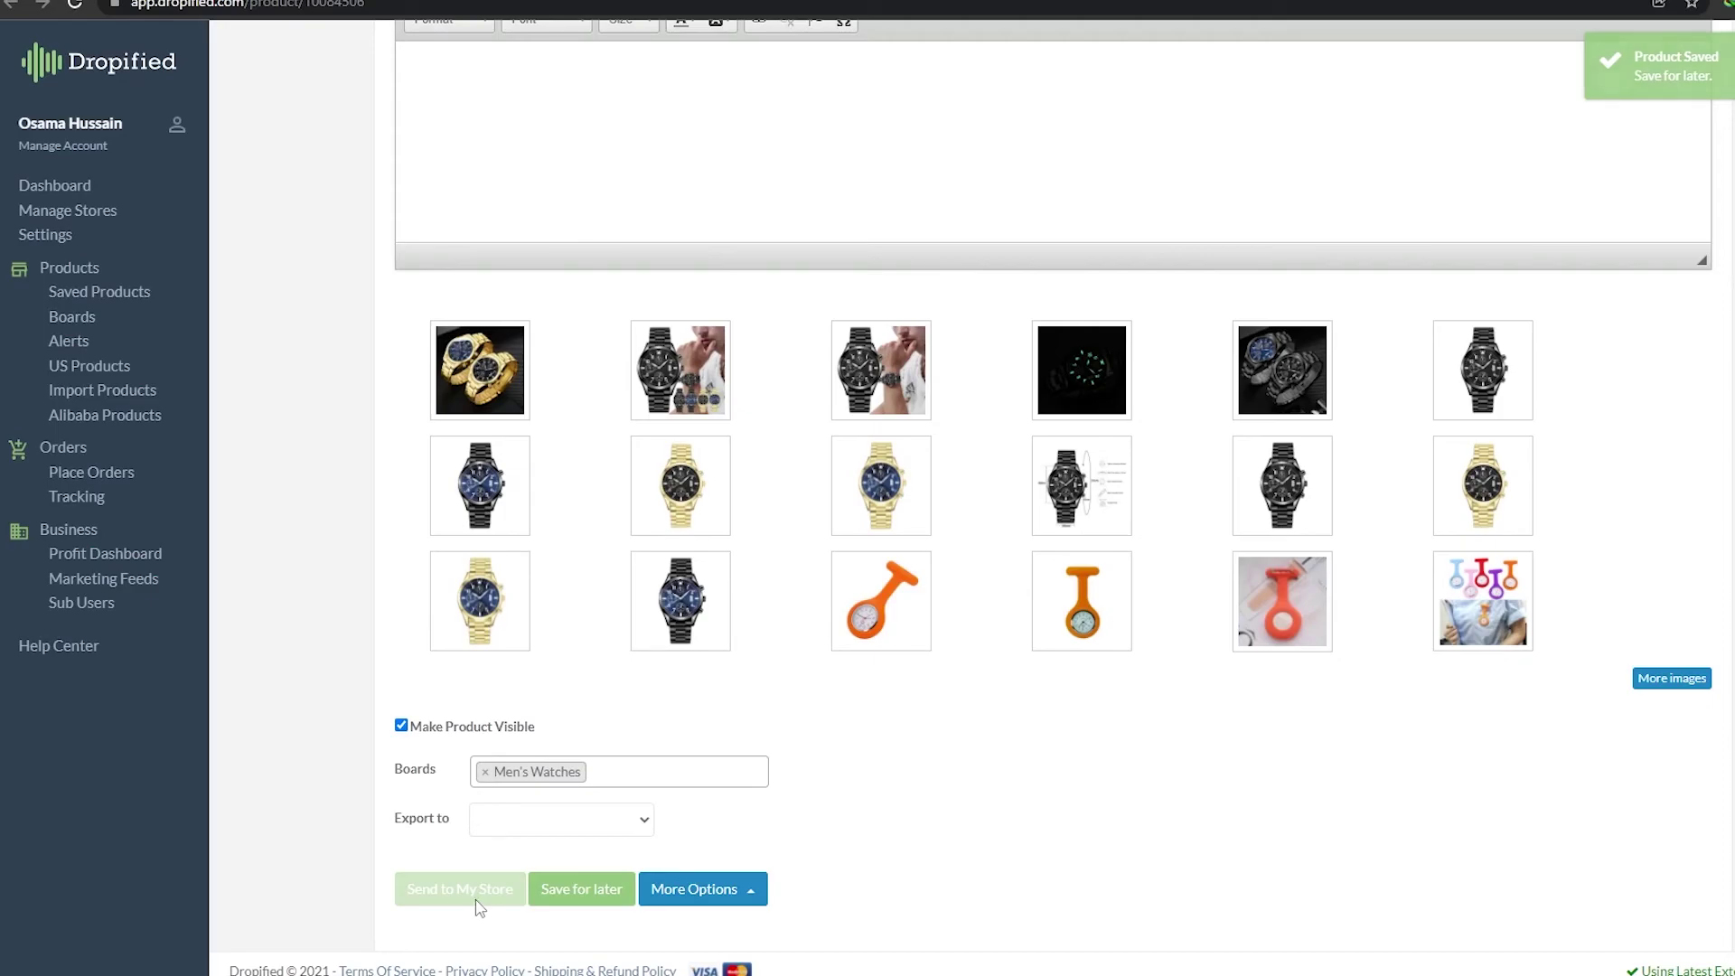
scroll(476, 898, up, 3)
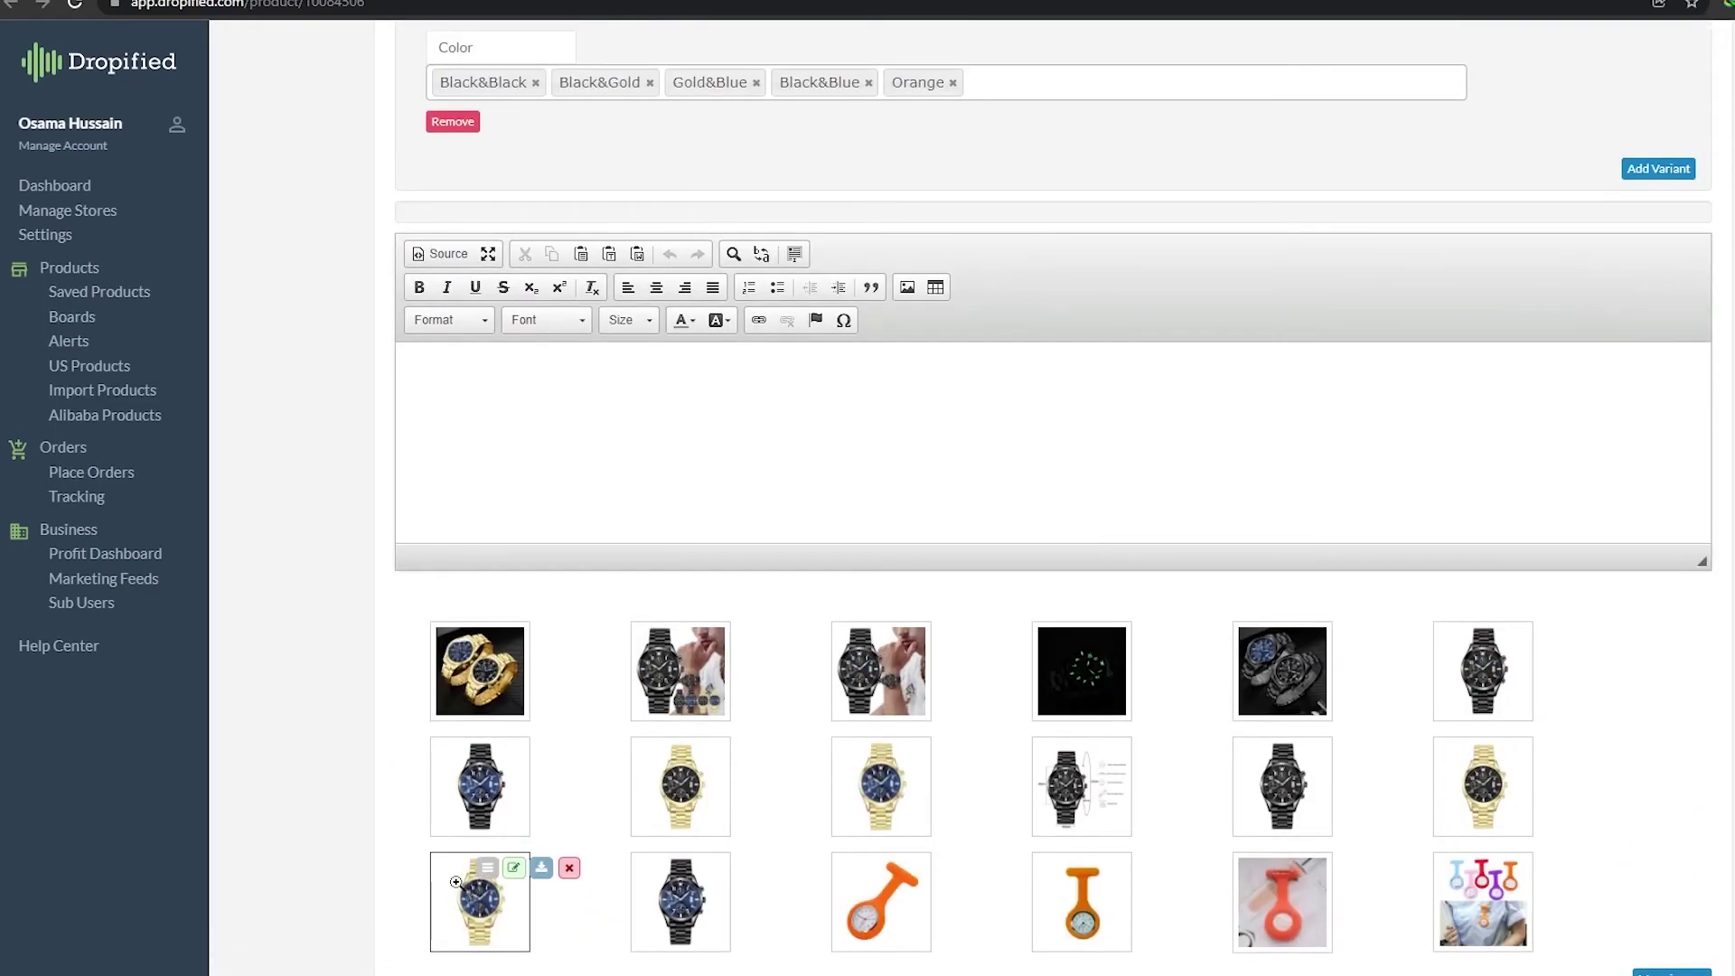
Step: Confirm the Men's Watches board holds the eBay and AliExpress watches, then return to the dashboard
scroll(438, 872, up, 3)
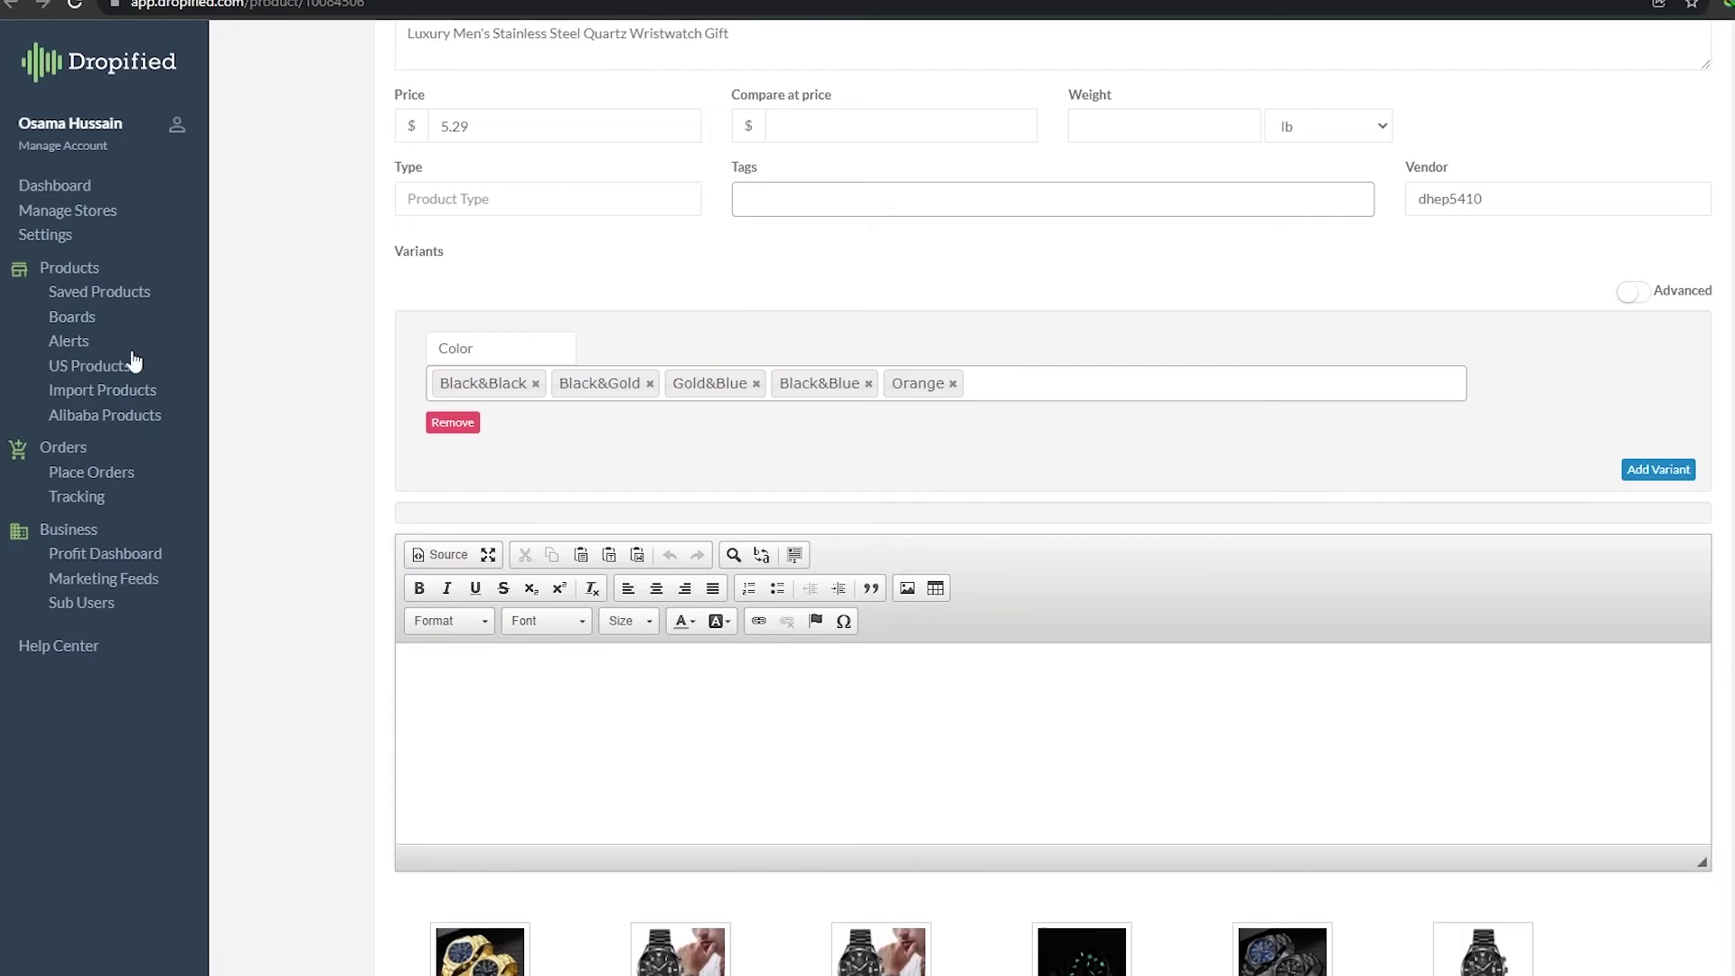
click(82, 318)
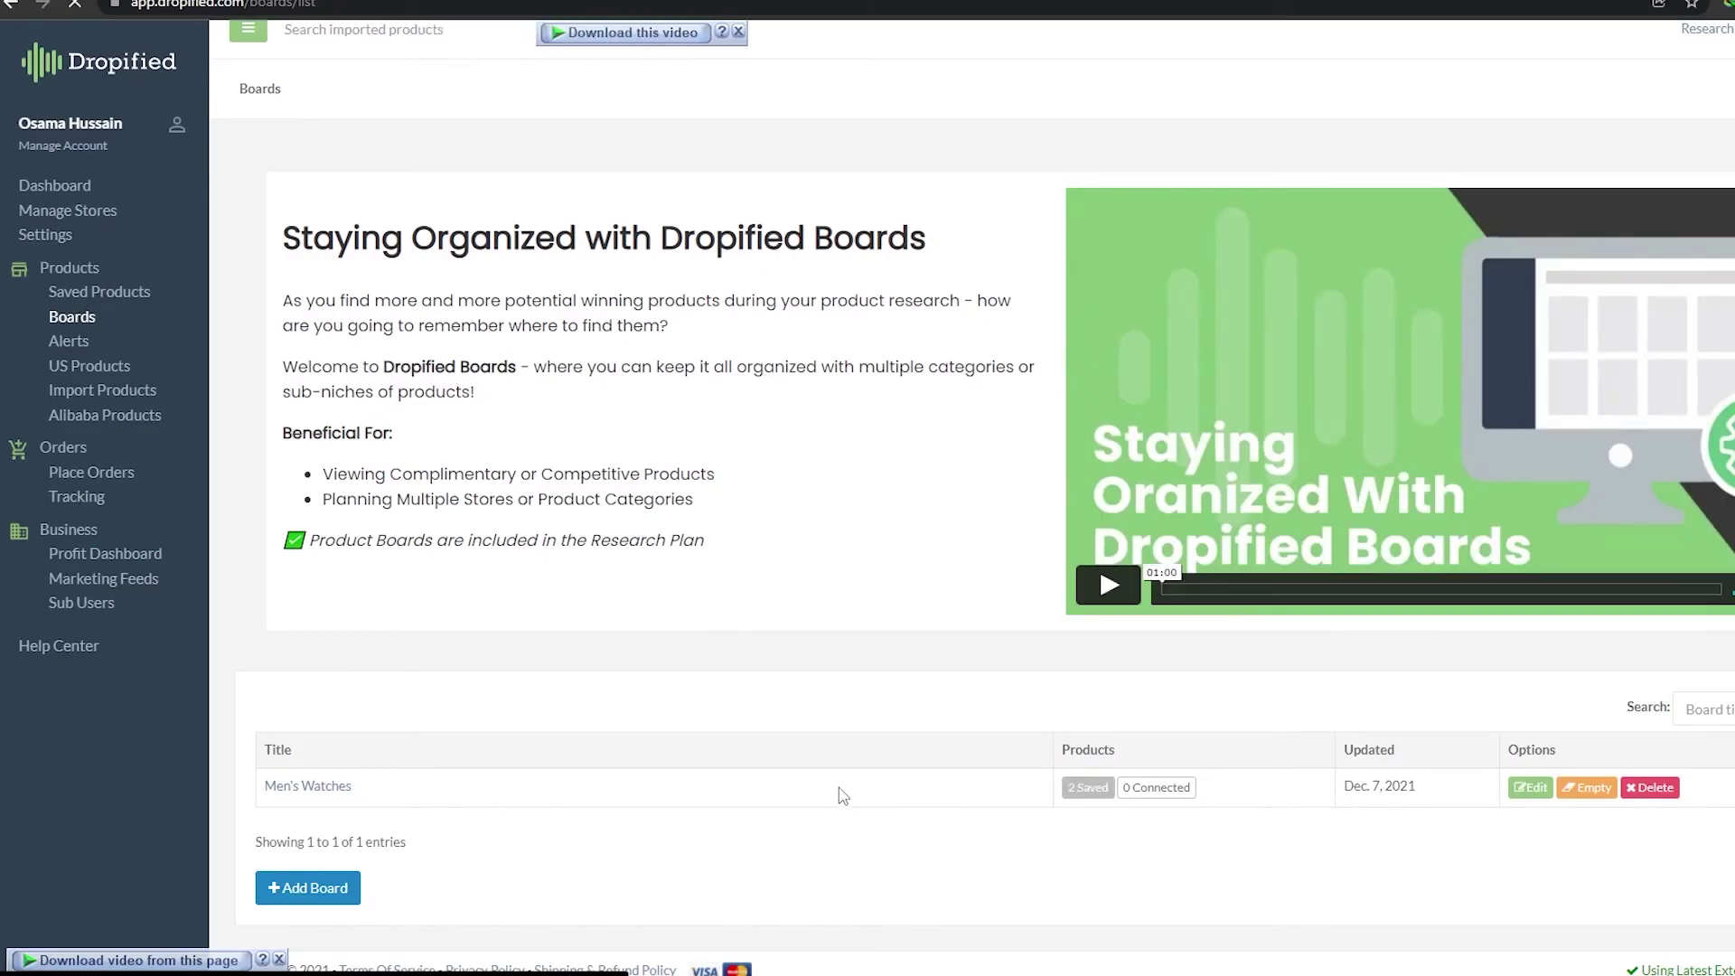
click(341, 793)
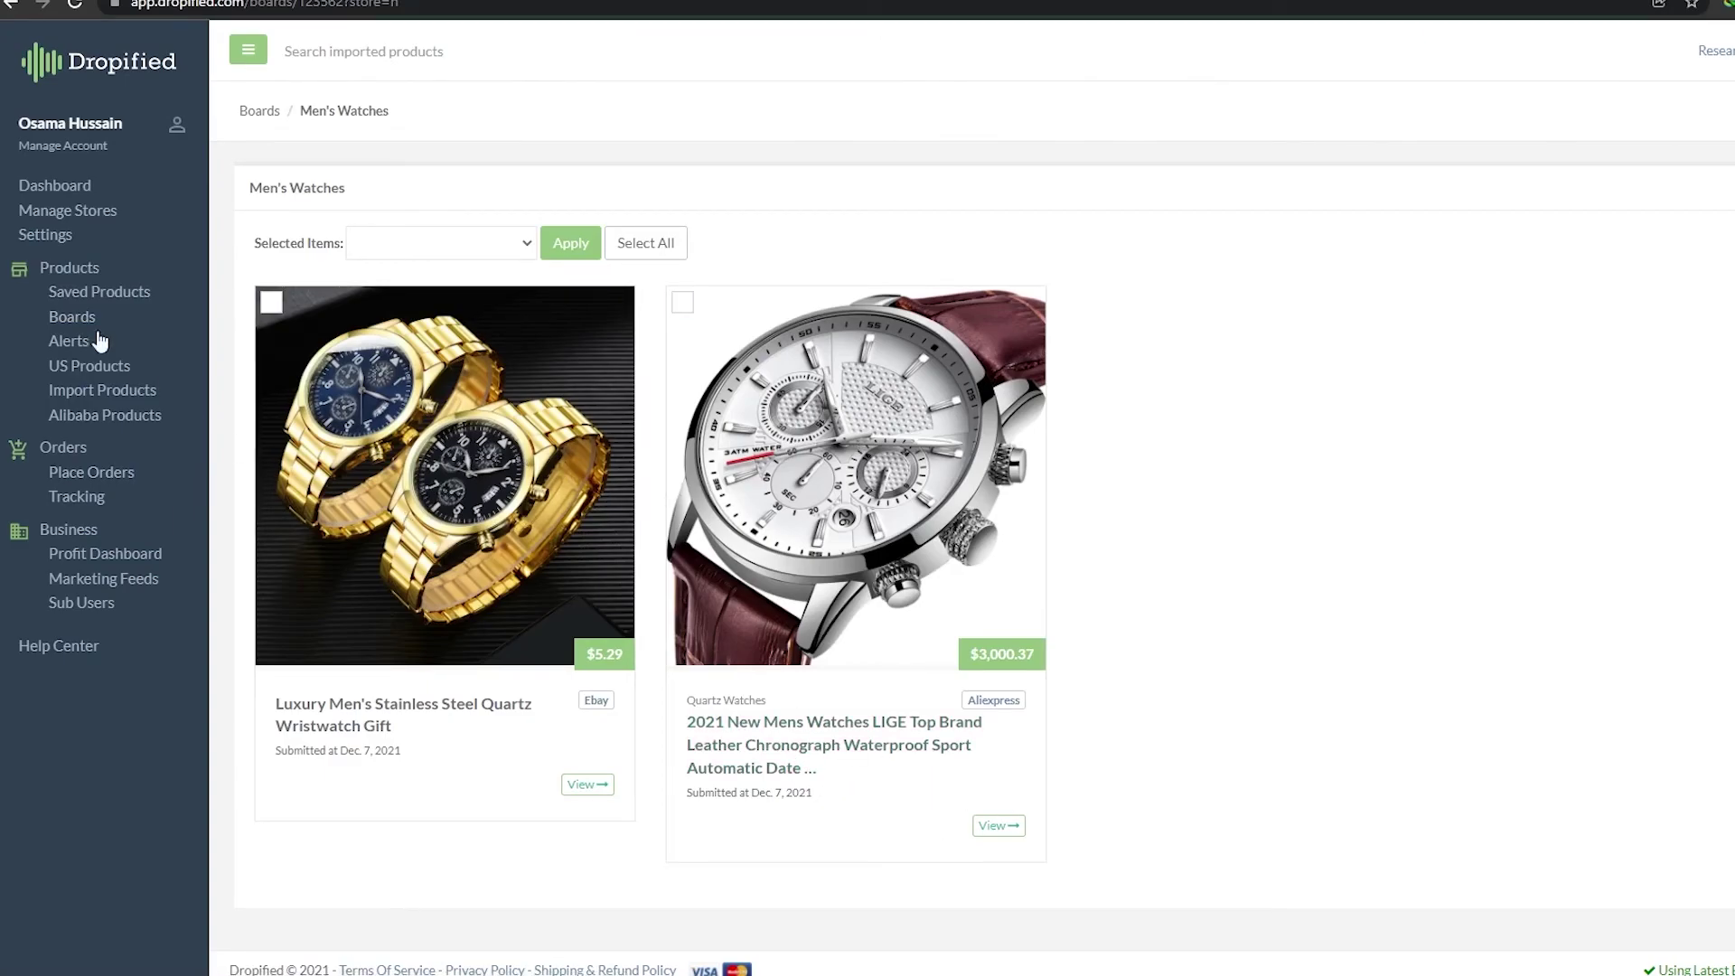
click(61, 69)
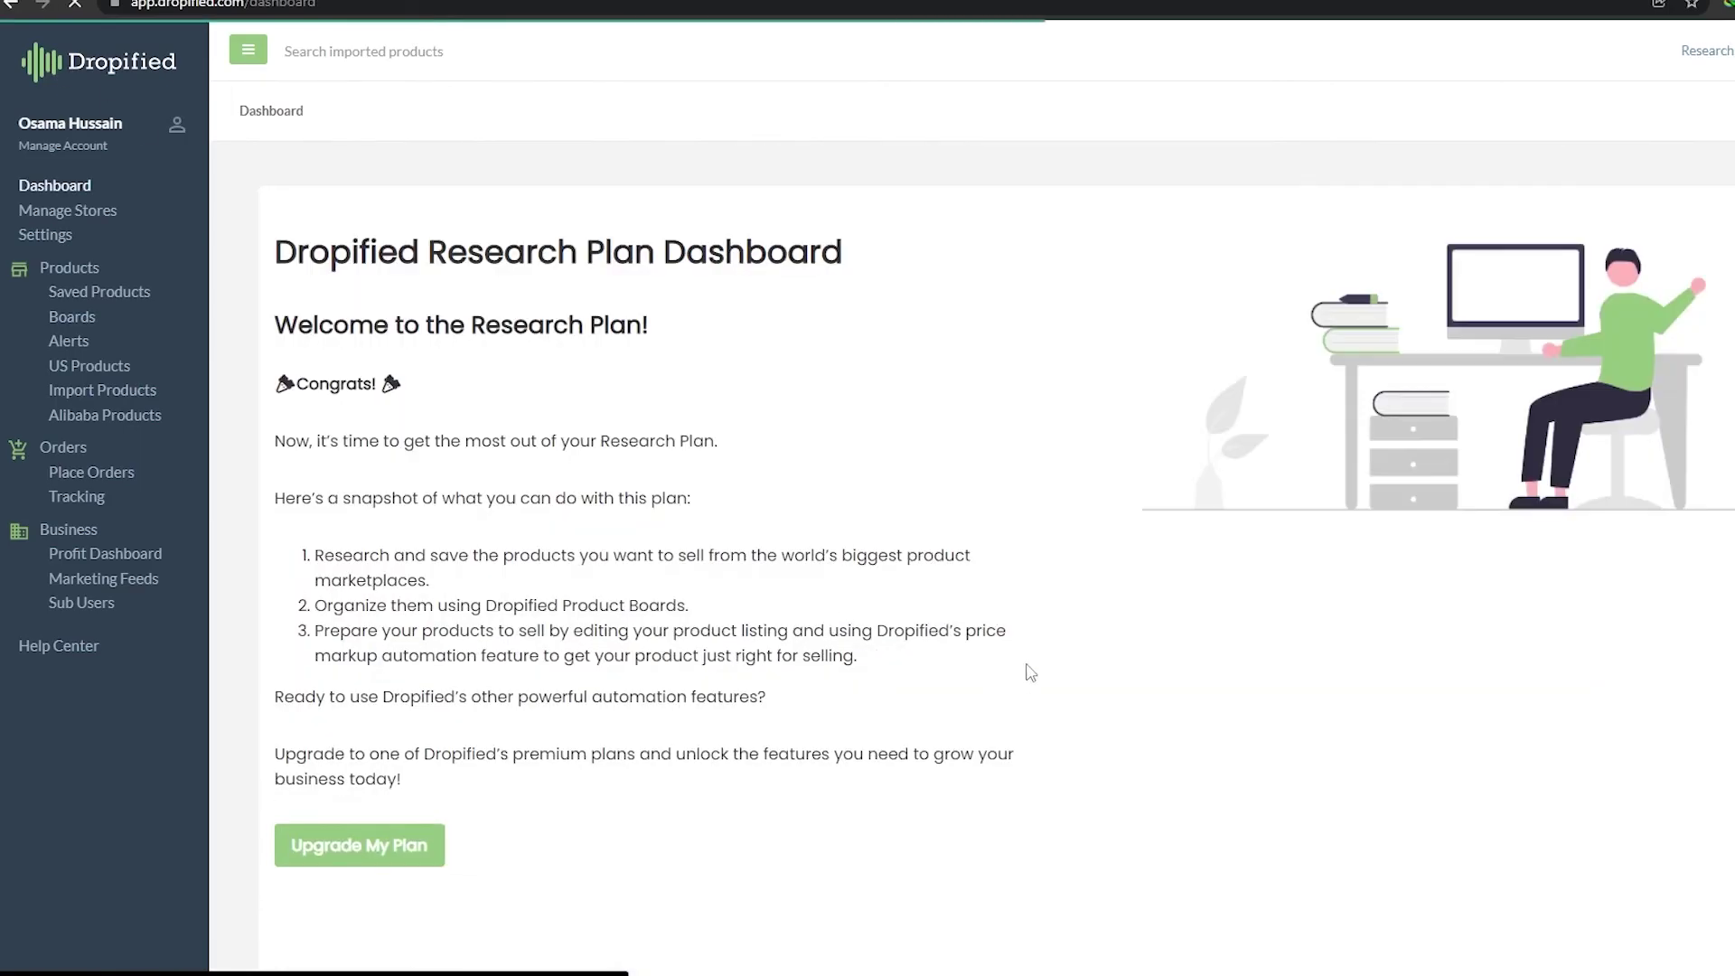
Step: Visit the Manage Stores page, then go back to the Boards list with Men's Watches
scroll(1036, 659, down, 3)
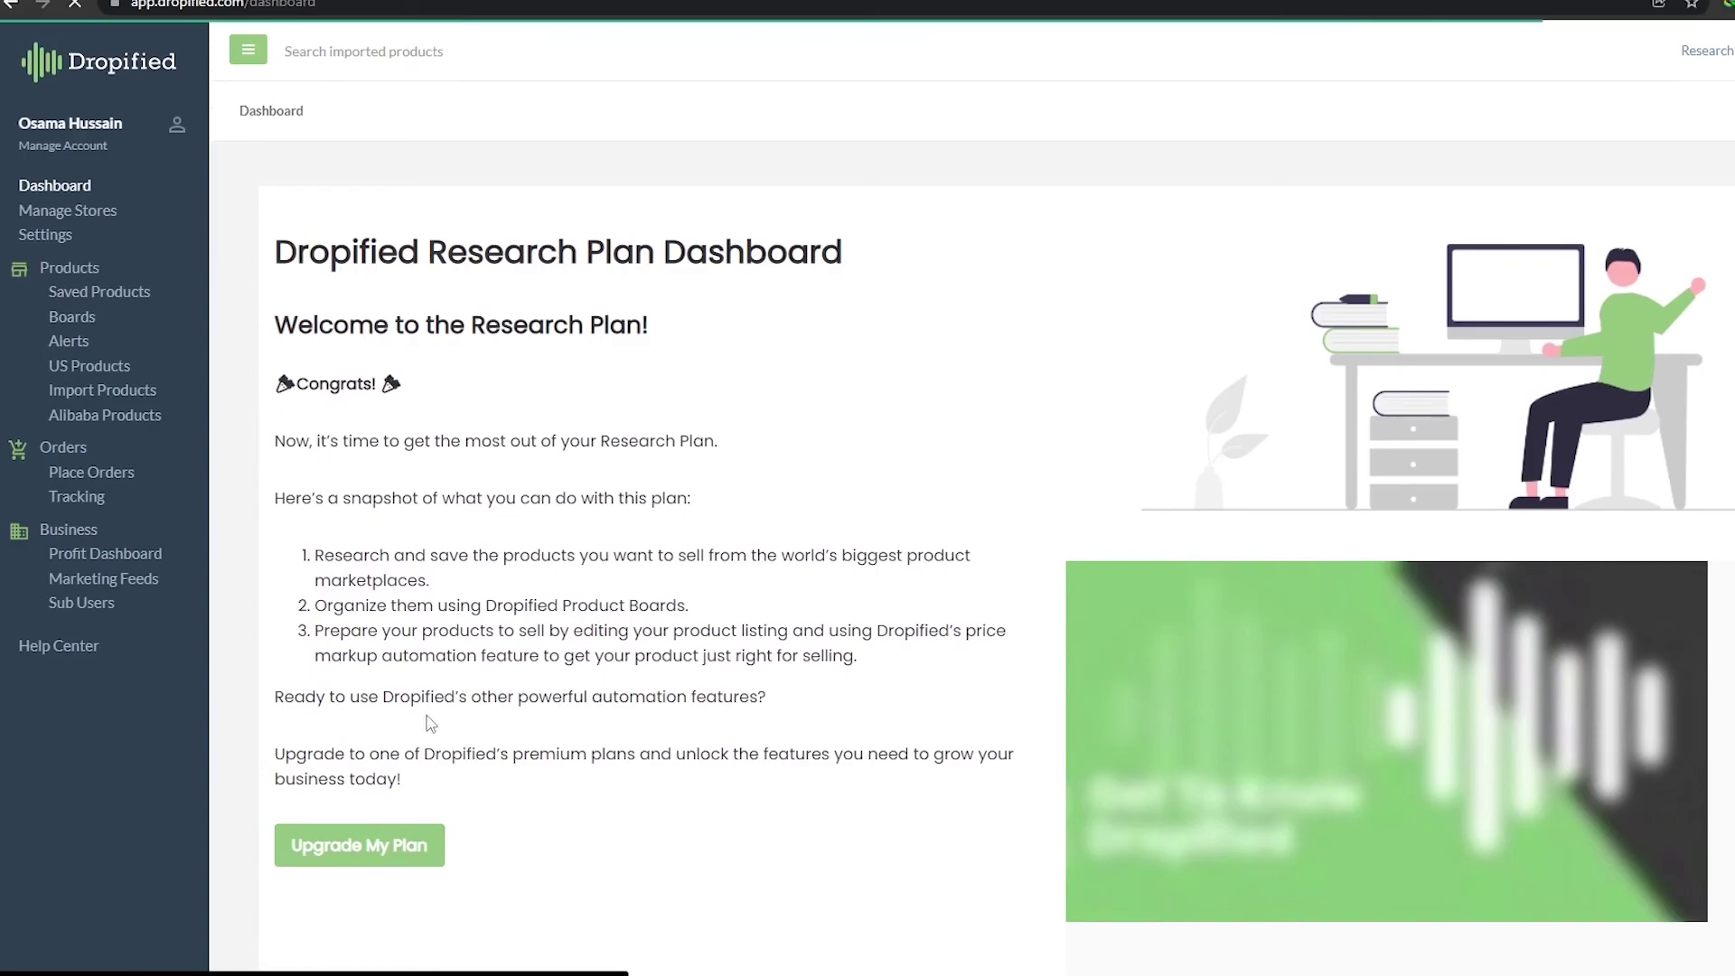
click(69, 217)
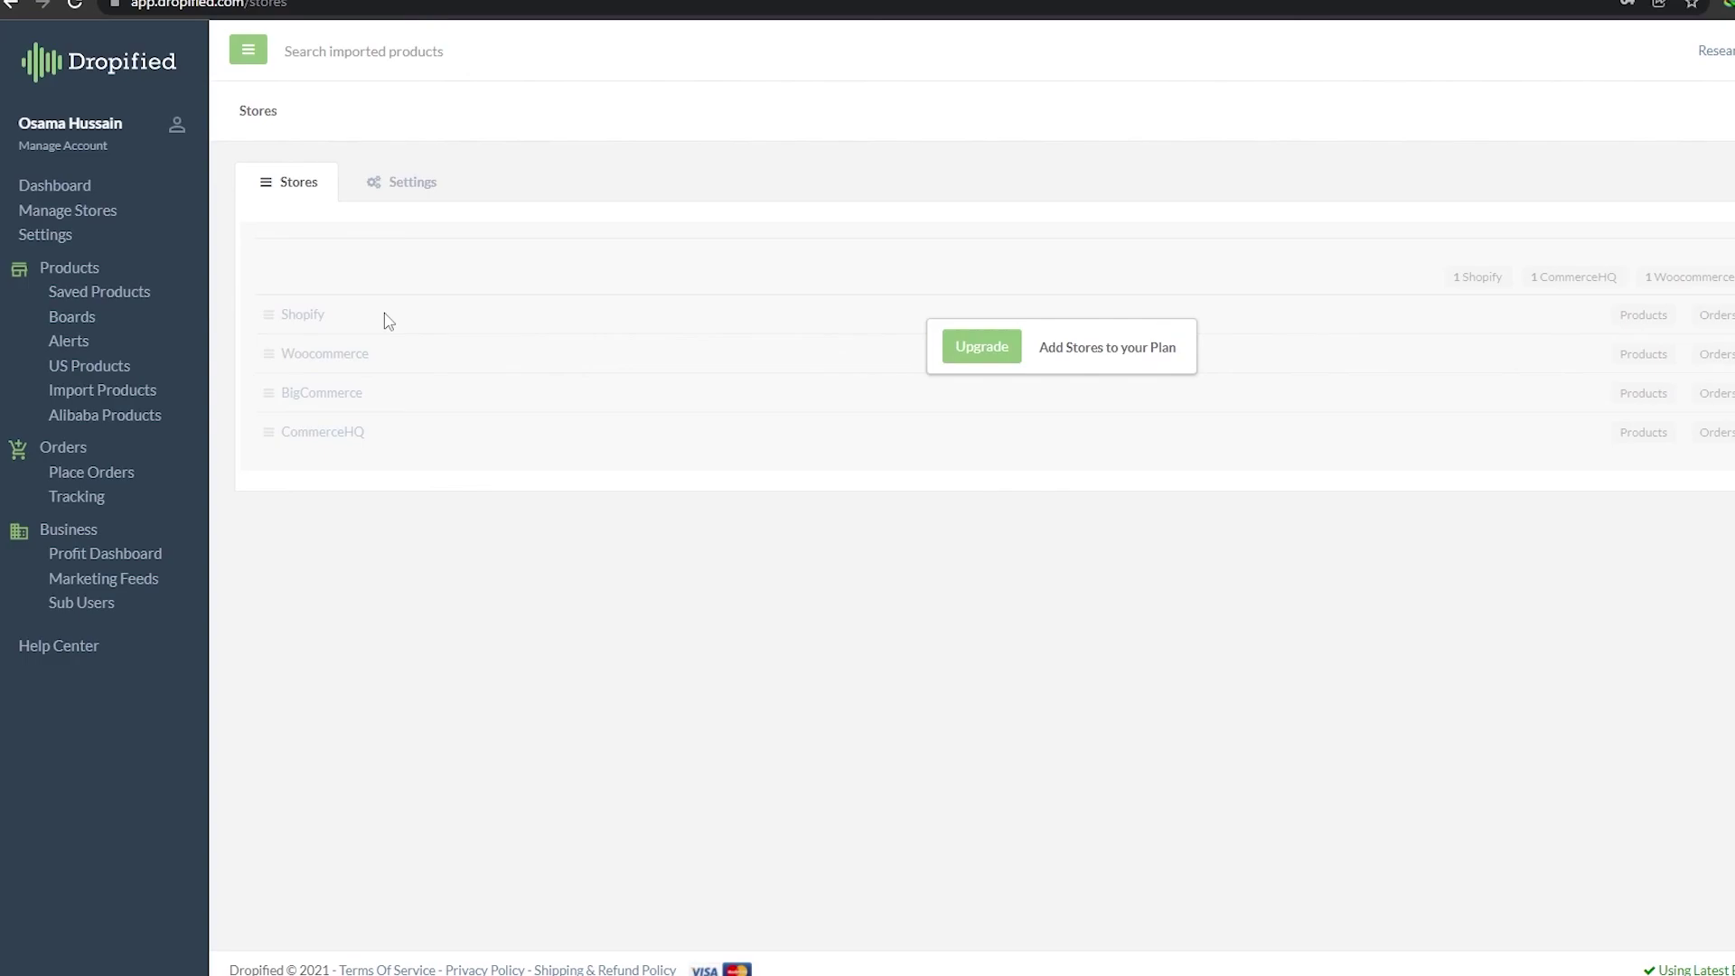
click(91, 318)
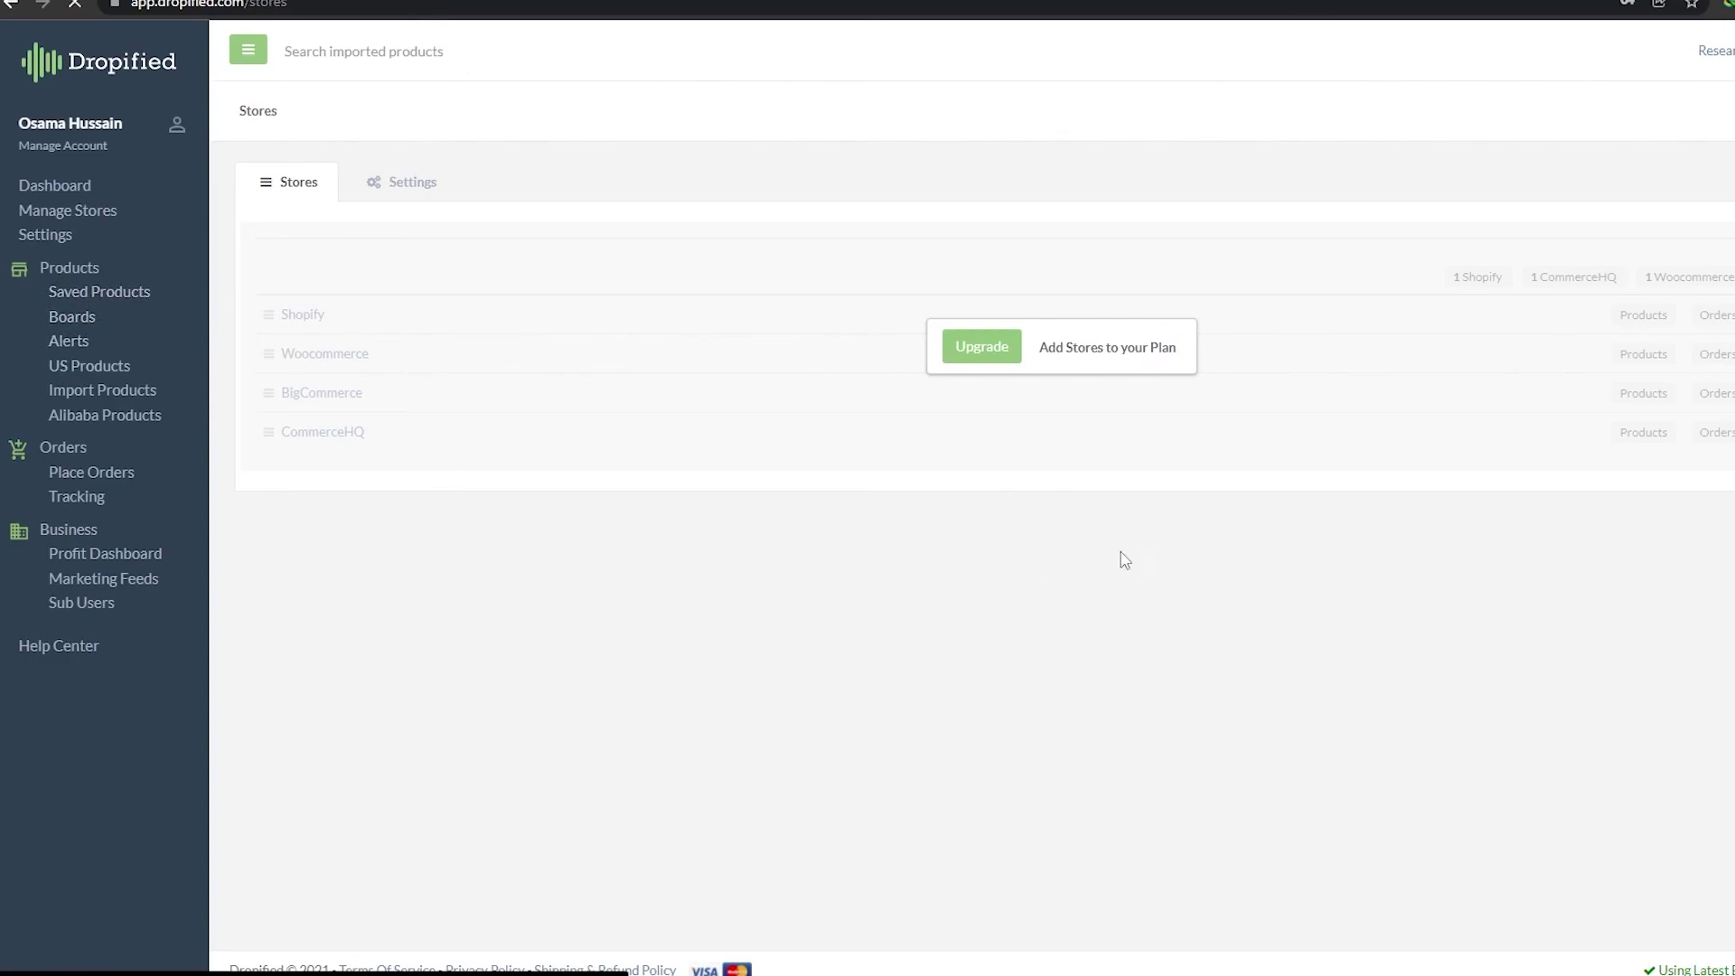